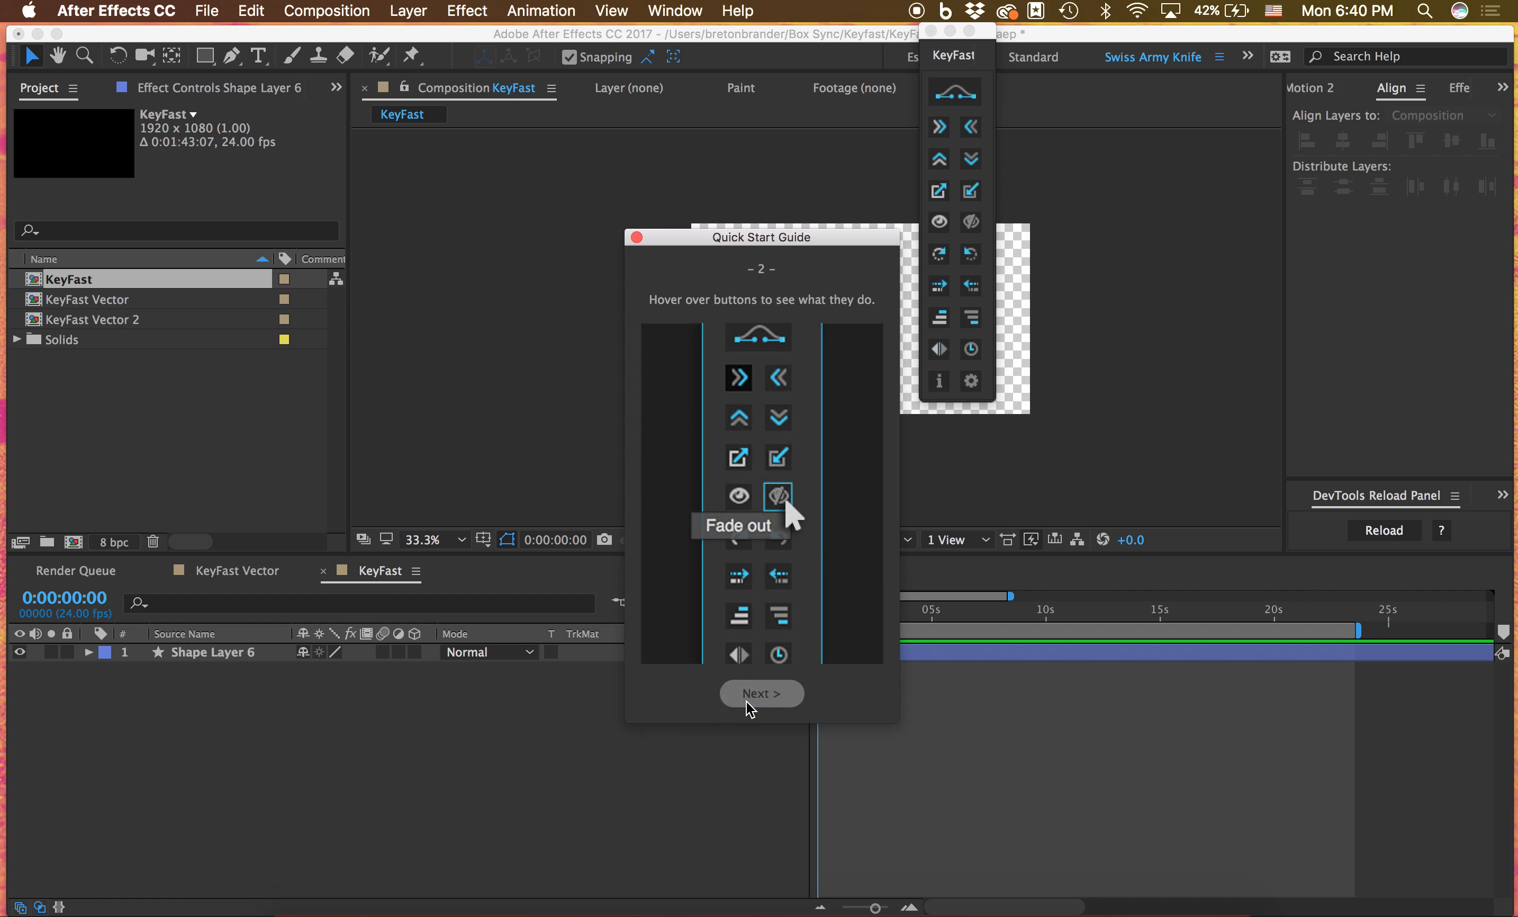
Page through the KeyFast Quick Start Guide and close it
{"action": "left_click", "coordinate": [793, 700]}
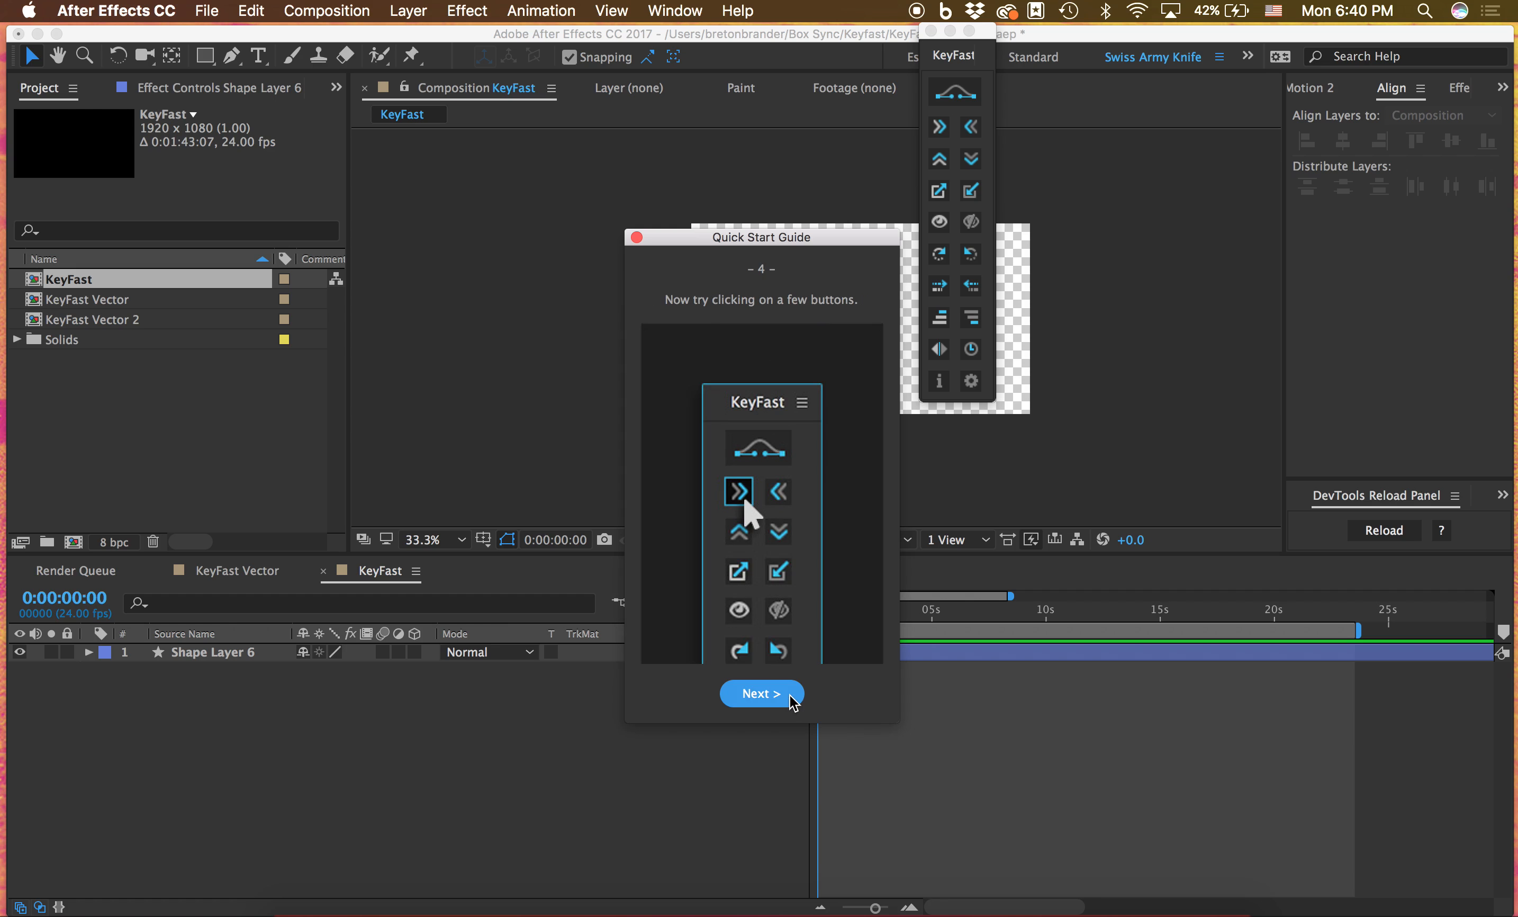
{"action": "left_click", "coordinate": [793, 701]}
{"action": "left_click", "coordinate": [636, 237]}
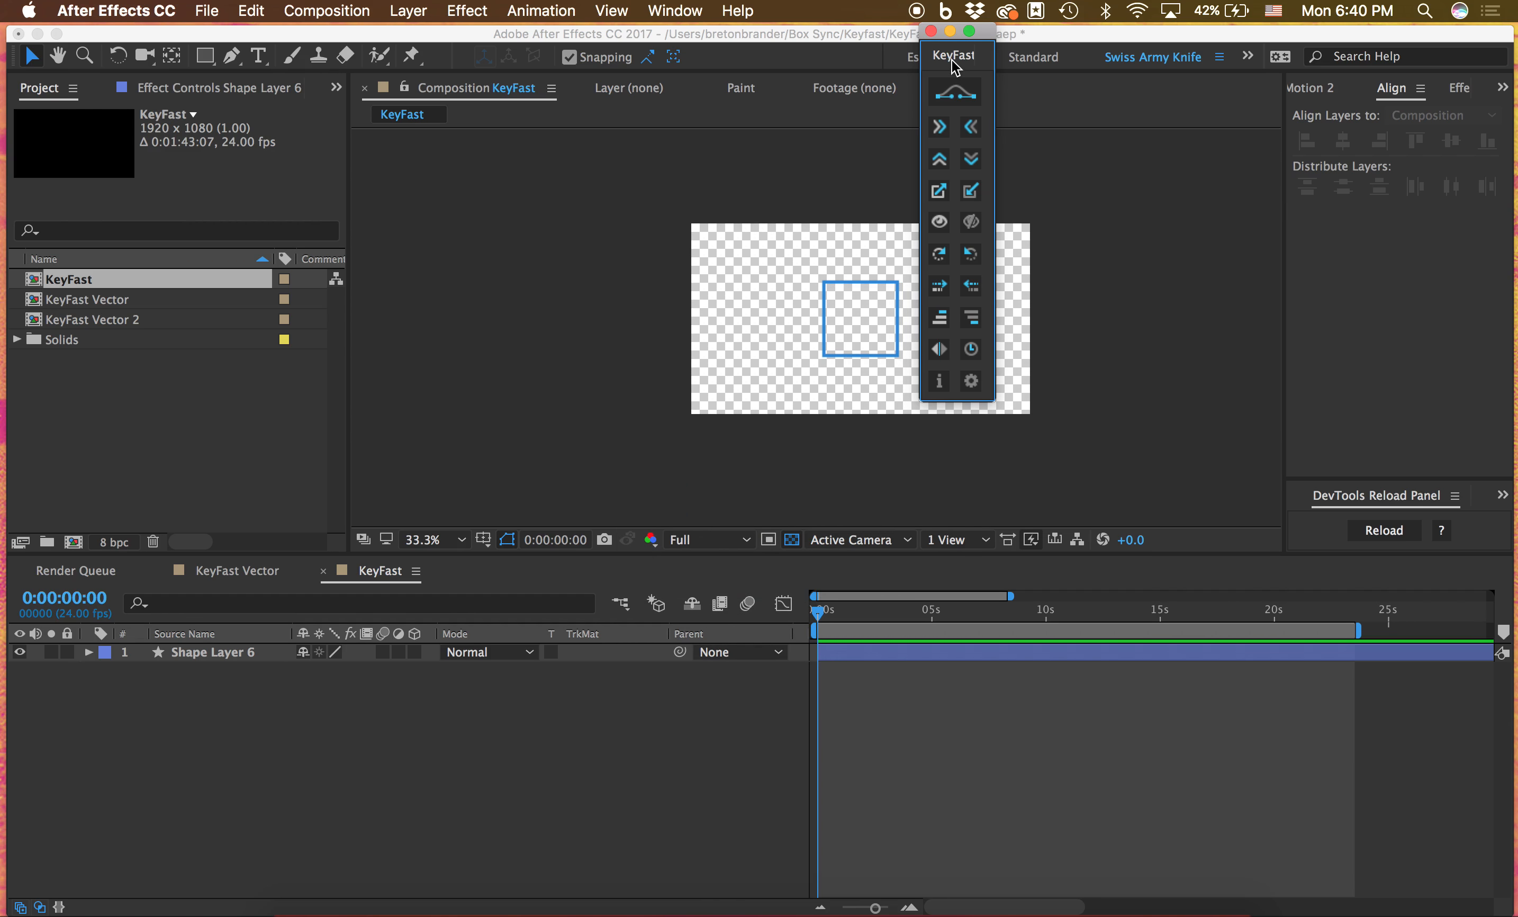
Dock the floating KeyFast panel beside the timeline
{"action": "left_click_drag", "start_coordinate": [948, 62], "coordinate": [1475, 652]}
{"action": "left_click_drag", "start_coordinate": [767, 678], "coordinate": [1425, 687]}
{"action": "left_click", "coordinate": [1360, 656]}
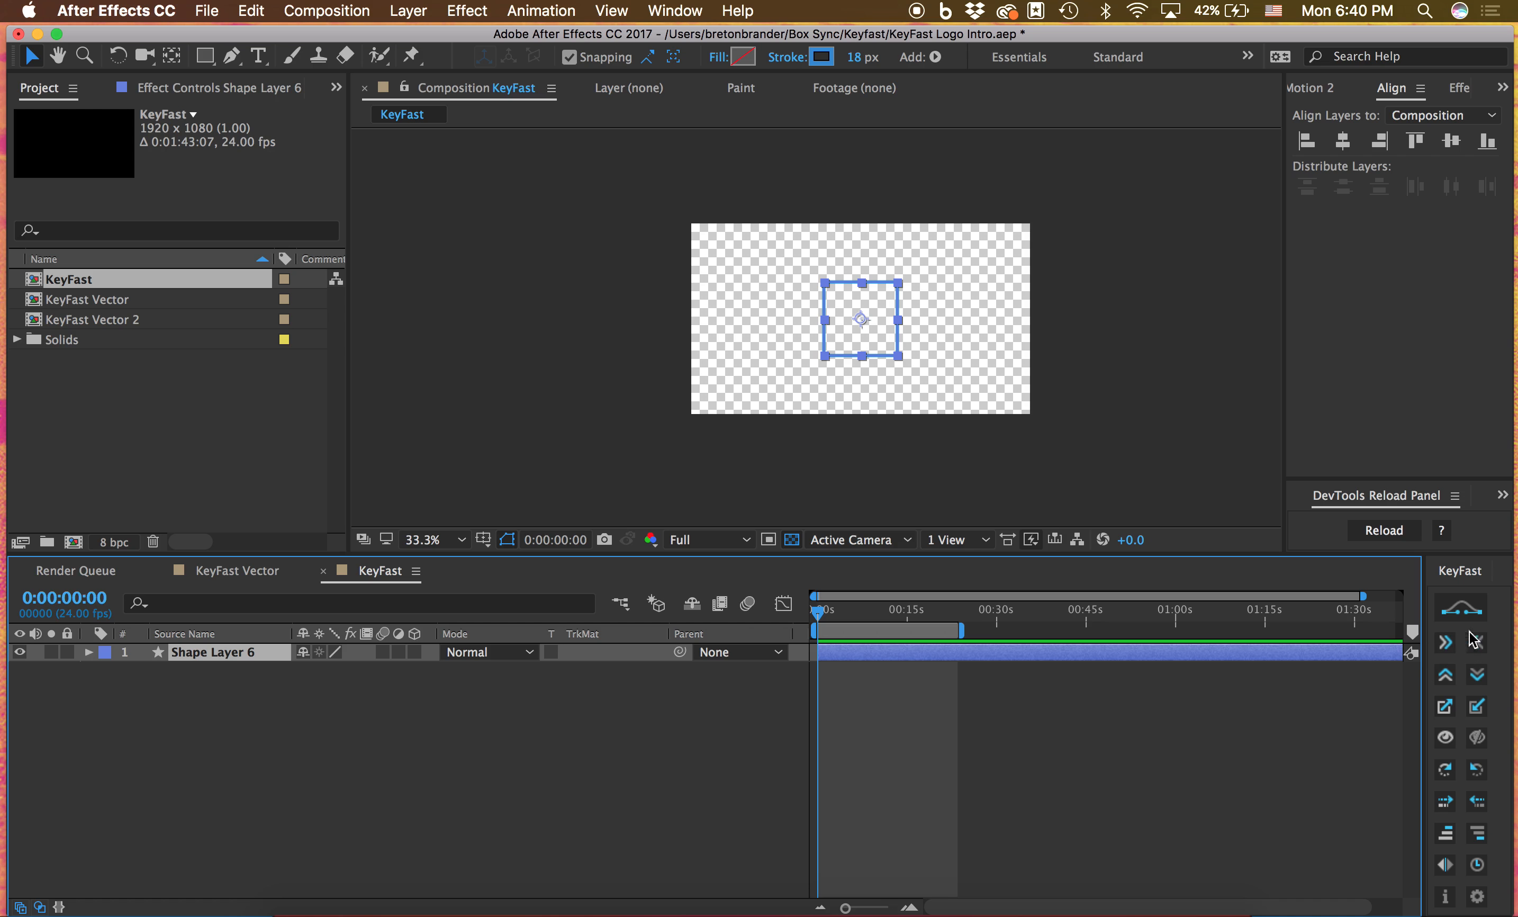
{"action": "left_click", "coordinate": [1130, 714]}
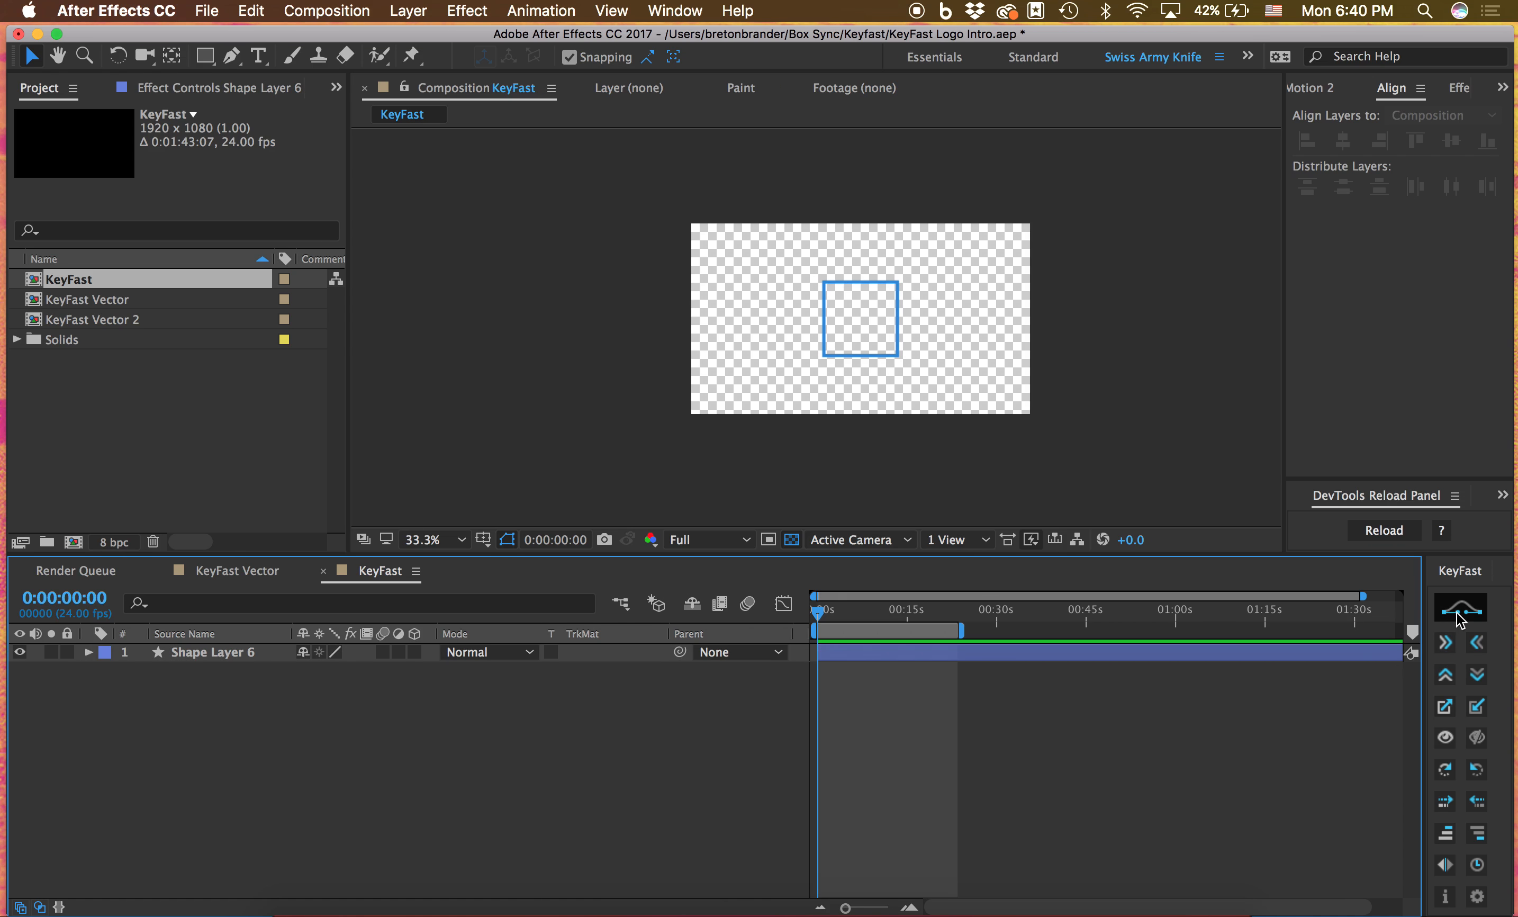
Keyframe Shape Layer 6's Position from 0:00:00:00 to 0:00:01:19, moving the square to about 594, 708, and ease both keyframes with KeyFast
{"action": "left_click", "coordinate": [1229, 655]}
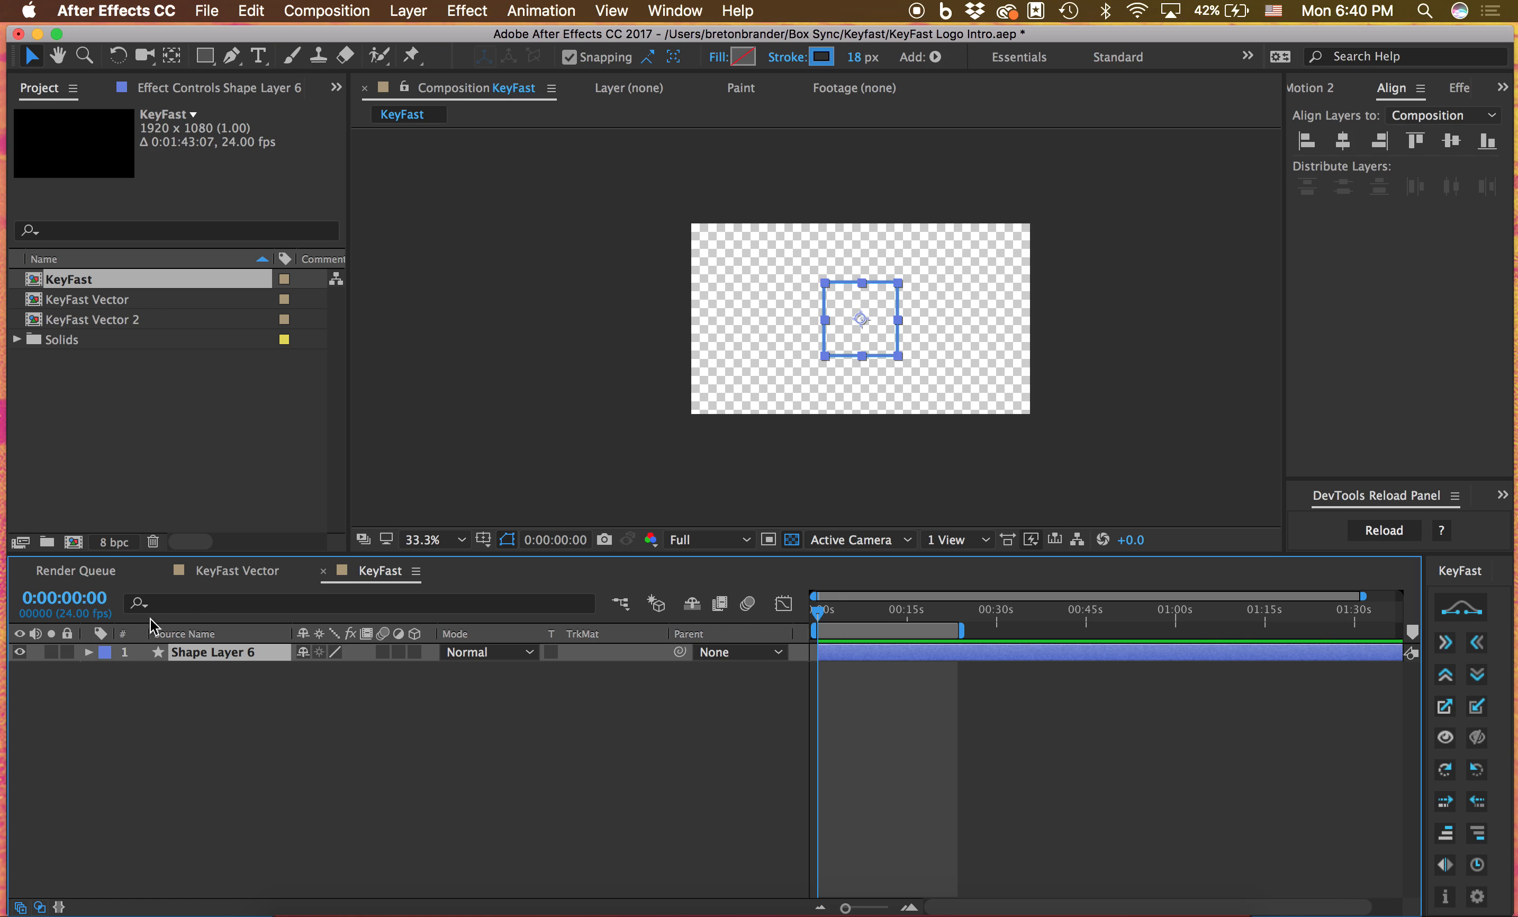
{"action": "left_click", "coordinate": [89, 651]}
{"action": "left_click", "coordinate": [107, 688]}
{"action": "left_click", "coordinate": [143, 725]}
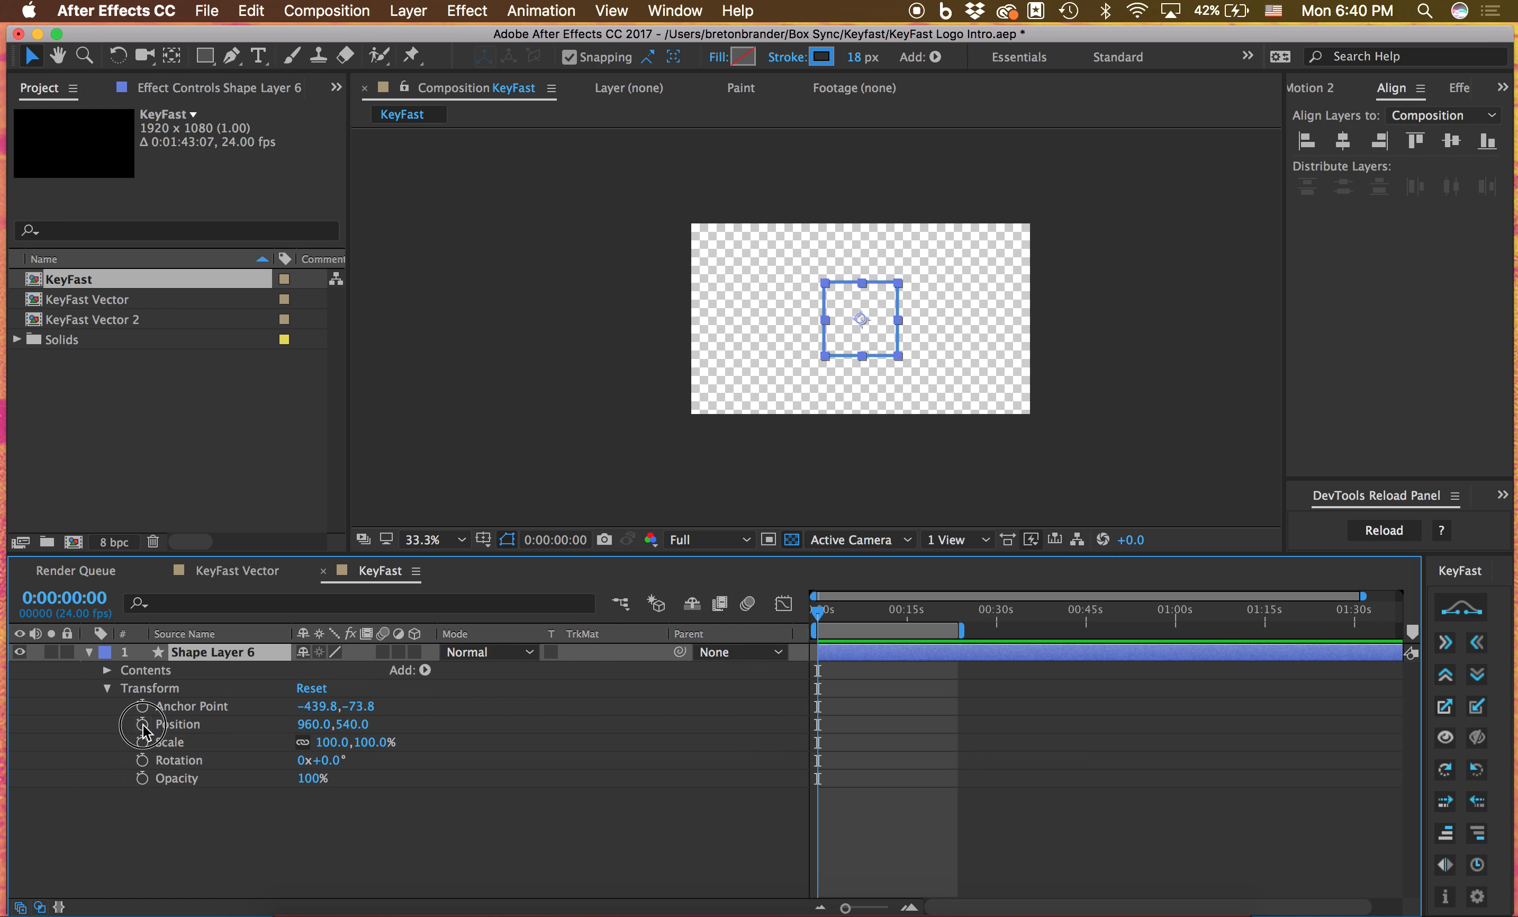
{"action": "left_click_drag", "start_coordinate": [818, 611], "coordinate": [828, 611]}
{"action": "left_click_drag", "start_coordinate": [870, 325], "coordinate": [802, 356]}
{"action": "left_click", "coordinate": [1444, 641]}
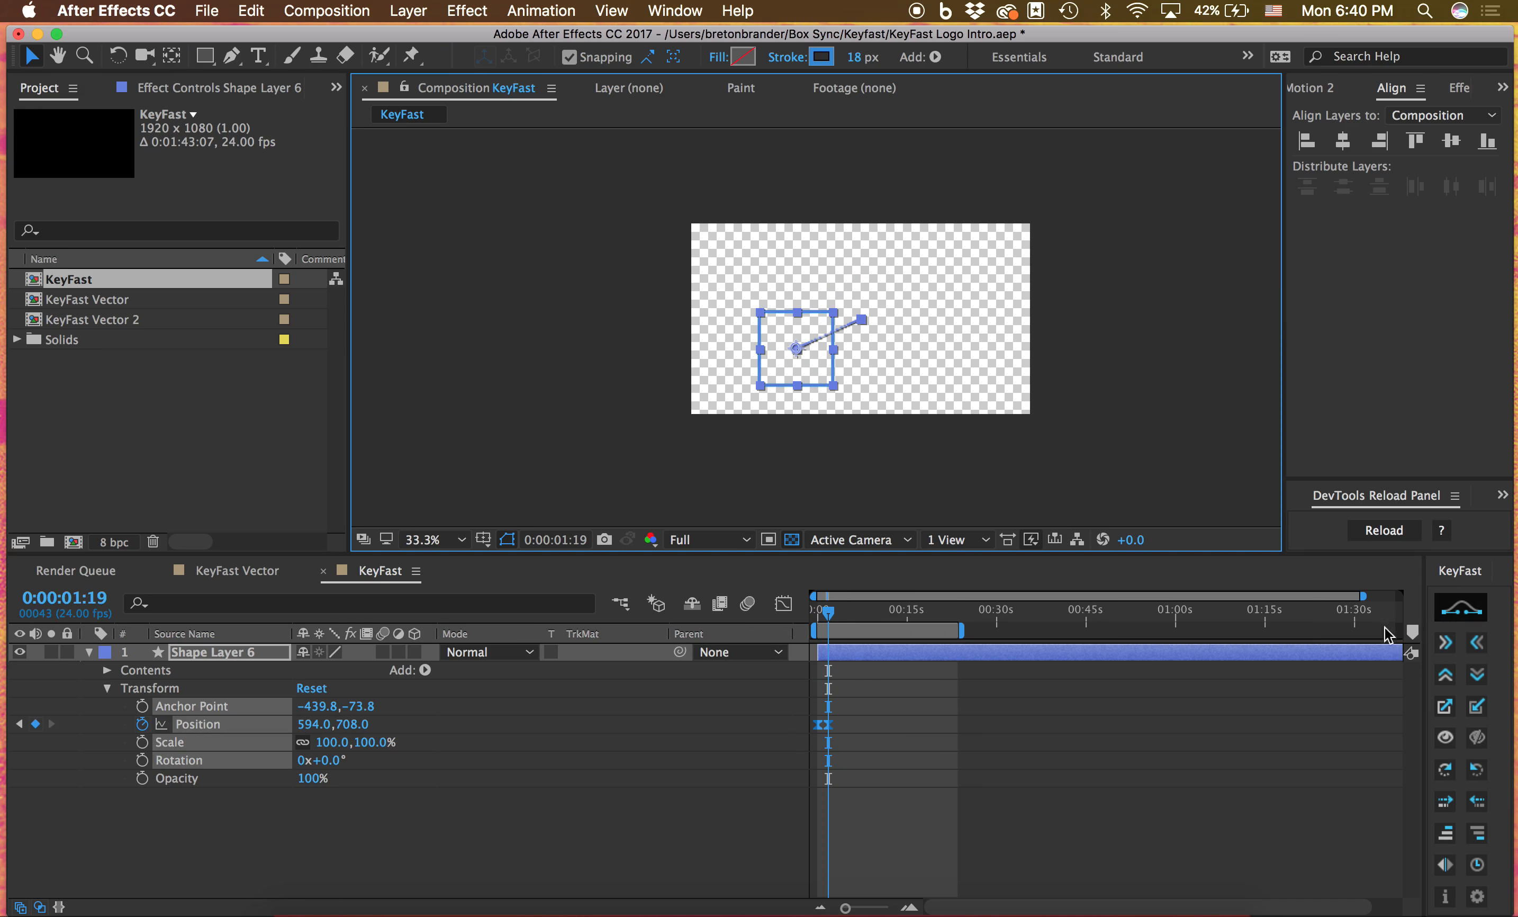
Preview the square's eased movement from near the start of the composition
{"action": "left_click", "coordinate": [952, 696]}
{"action": "left_click_drag", "start_coordinate": [831, 615], "coordinate": [820, 621]}
{"action": "key", "text": "space"}
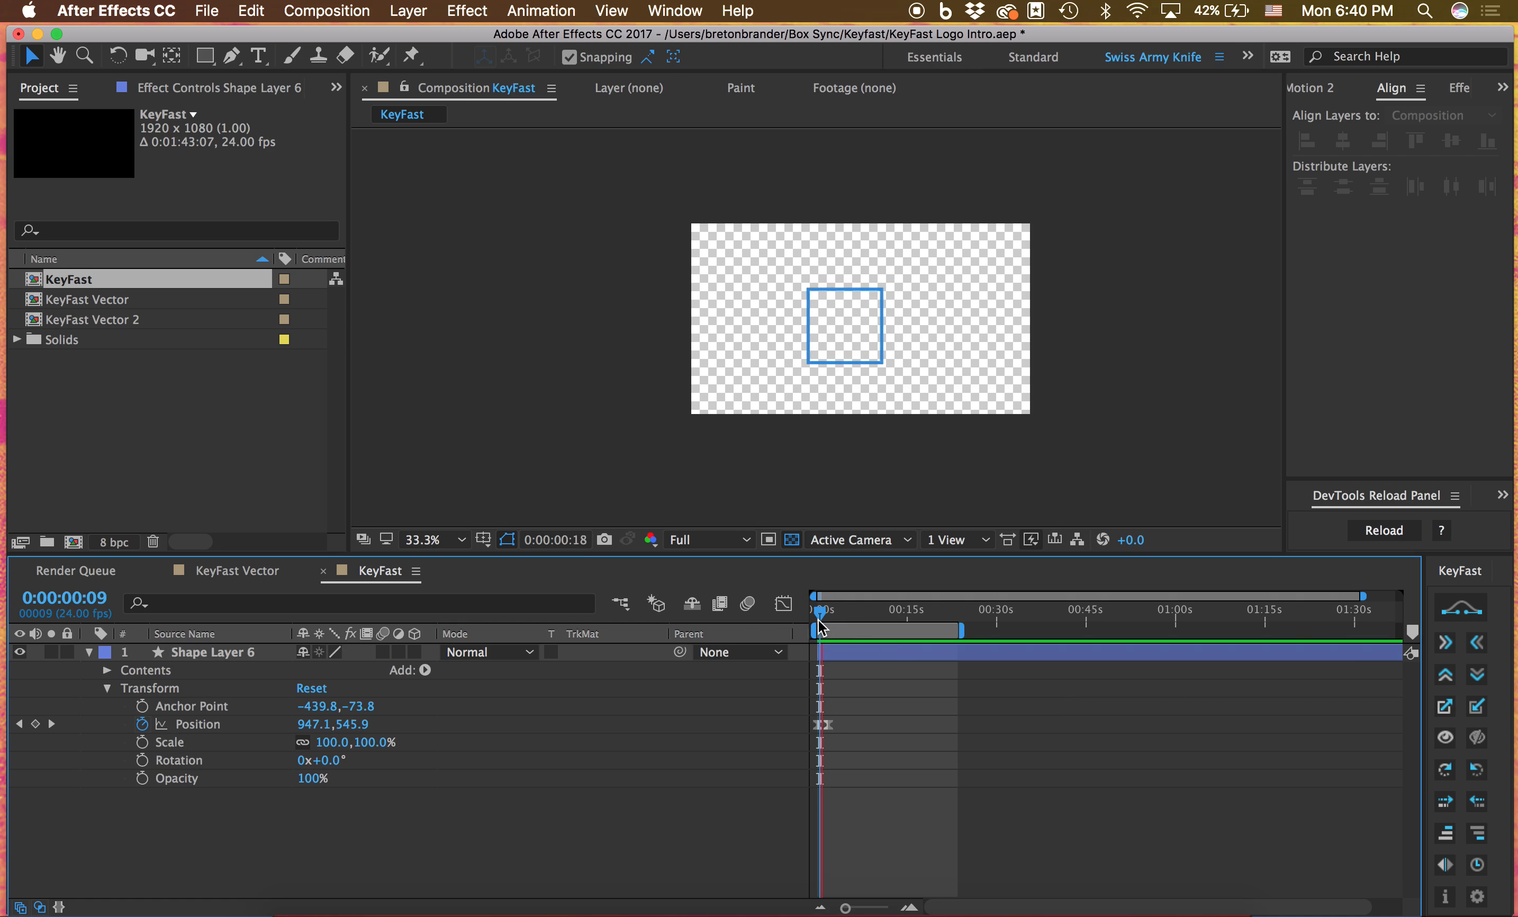
{"action": "key", "text": "space"}
Delete Shape Layer 6's Position keyframes and center the square horizontally and vertically in the composition
{"action": "left_click_drag", "start_coordinate": [863, 766], "coordinate": [791, 718]}
{"action": "key", "text": "Delete"}
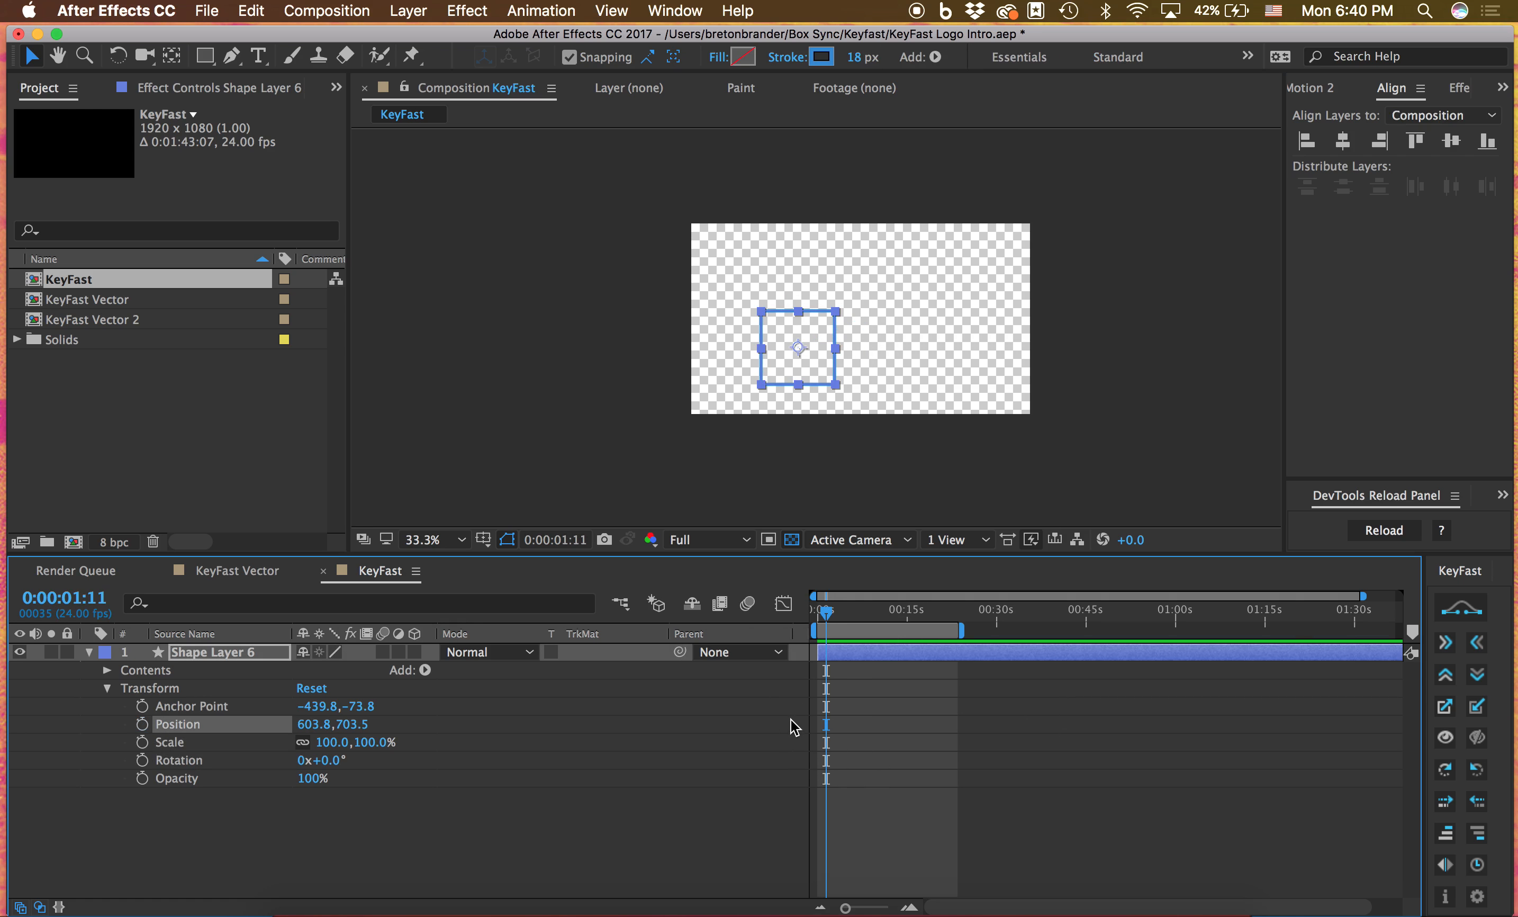
{"action": "left_click", "coordinate": [1344, 141]}
{"action": "left_click", "coordinate": [1450, 141]}
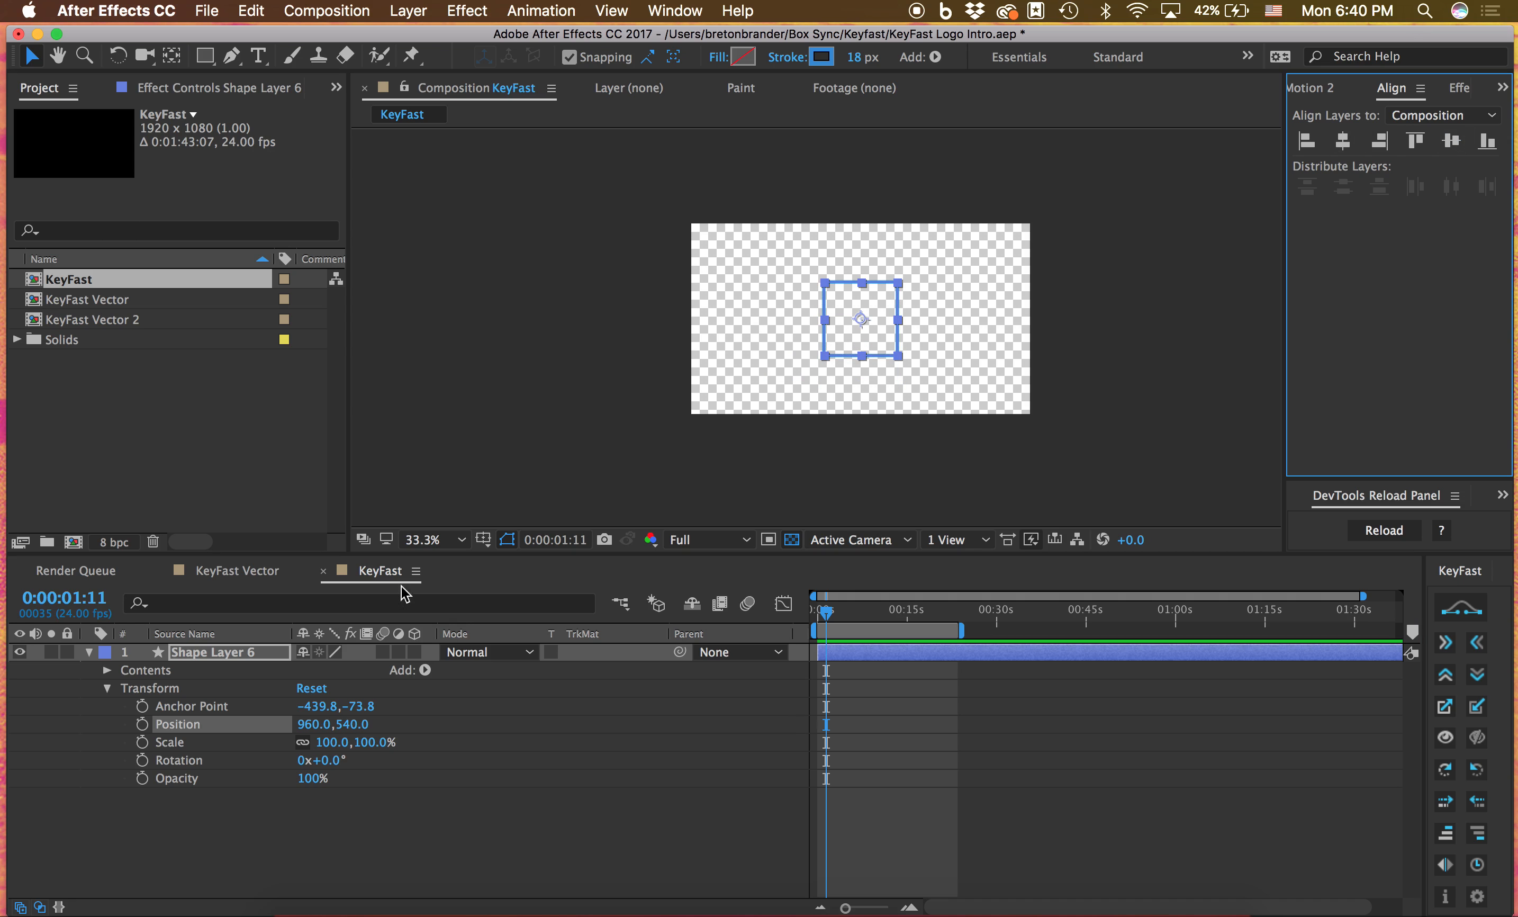
Set Position keyframes on Shape Layer 6 at 0:00:01:11 and 0:00:02:07 and ease them with KeyFast
{"action": "key", "text": "shift+Page_Down"}
{"action": "key", "text": "shift+Page_Down"}
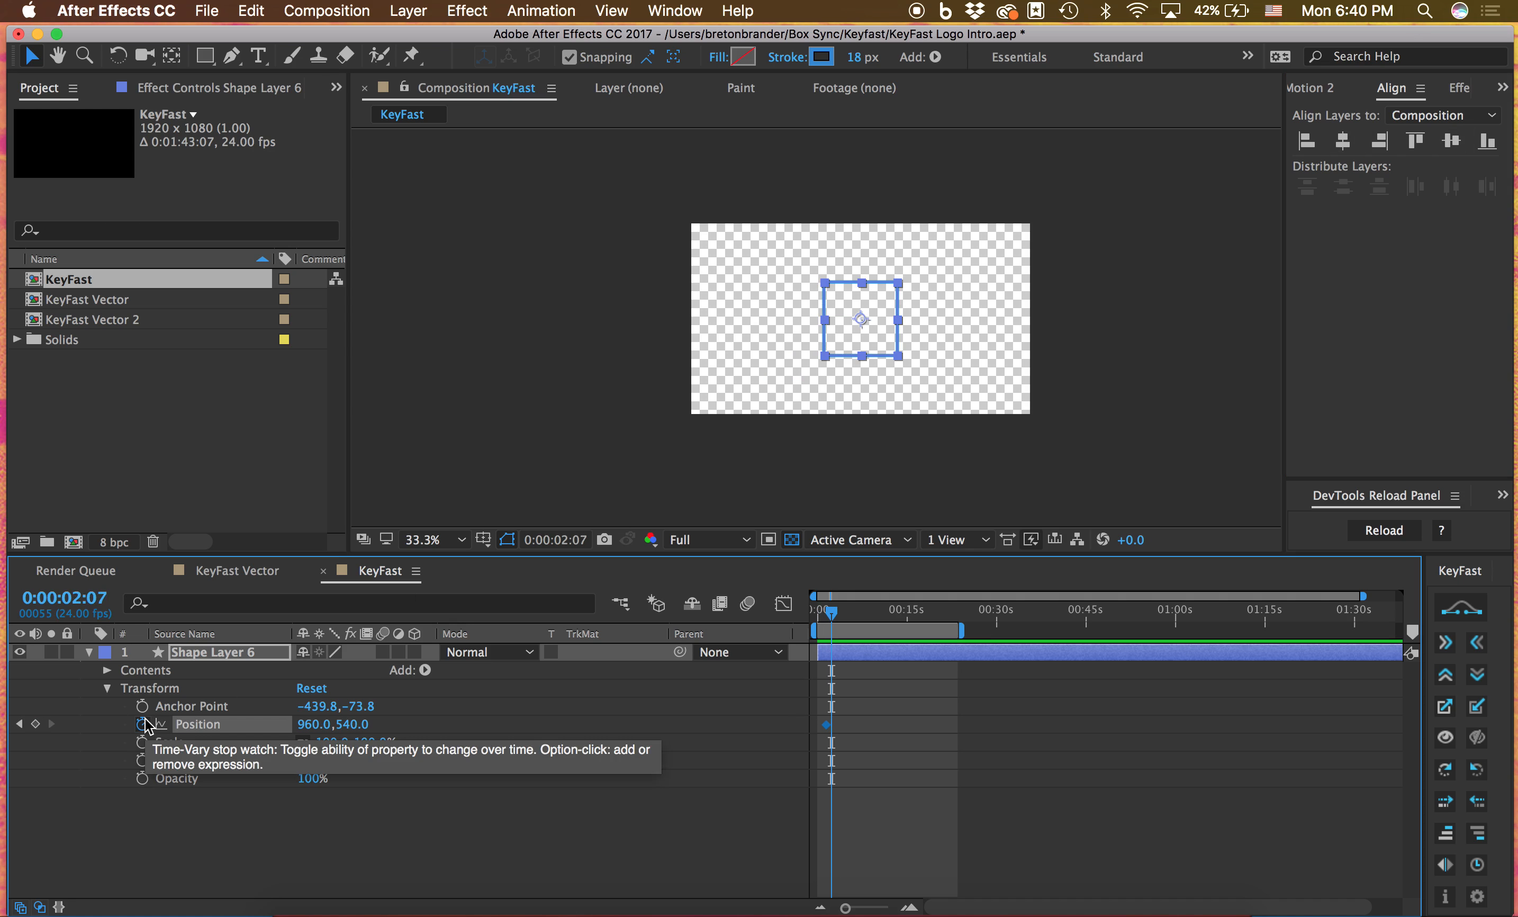
{"action": "left_click", "coordinate": [142, 723]}
{"action": "left_click", "coordinate": [1007, 715]}
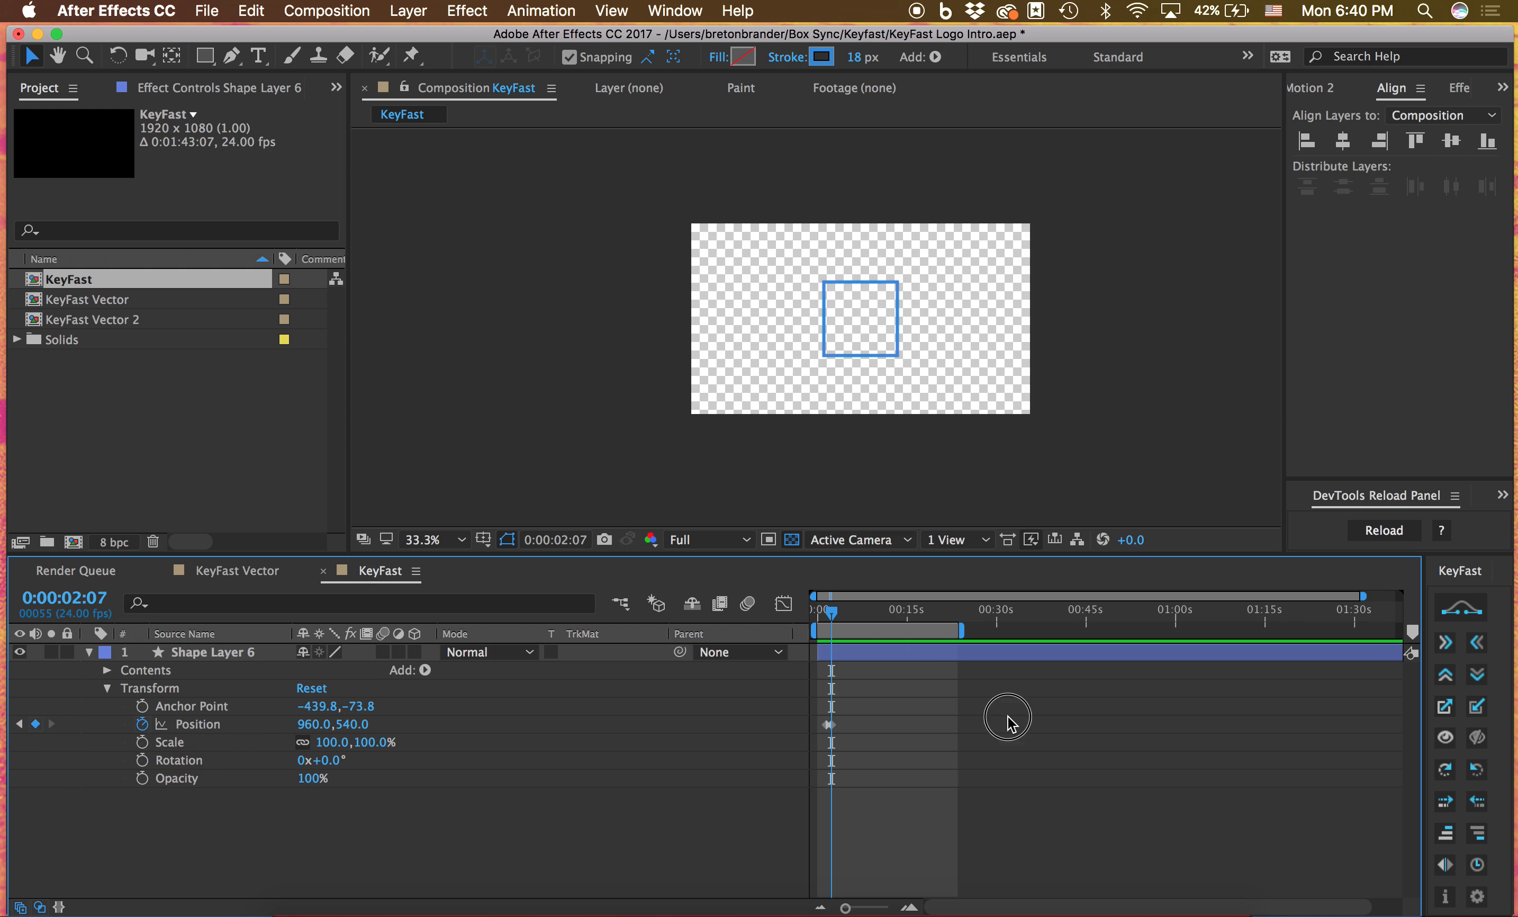
{"action": "left_click", "coordinate": [901, 654]}
{"action": "left_click", "coordinate": [1467, 638]}
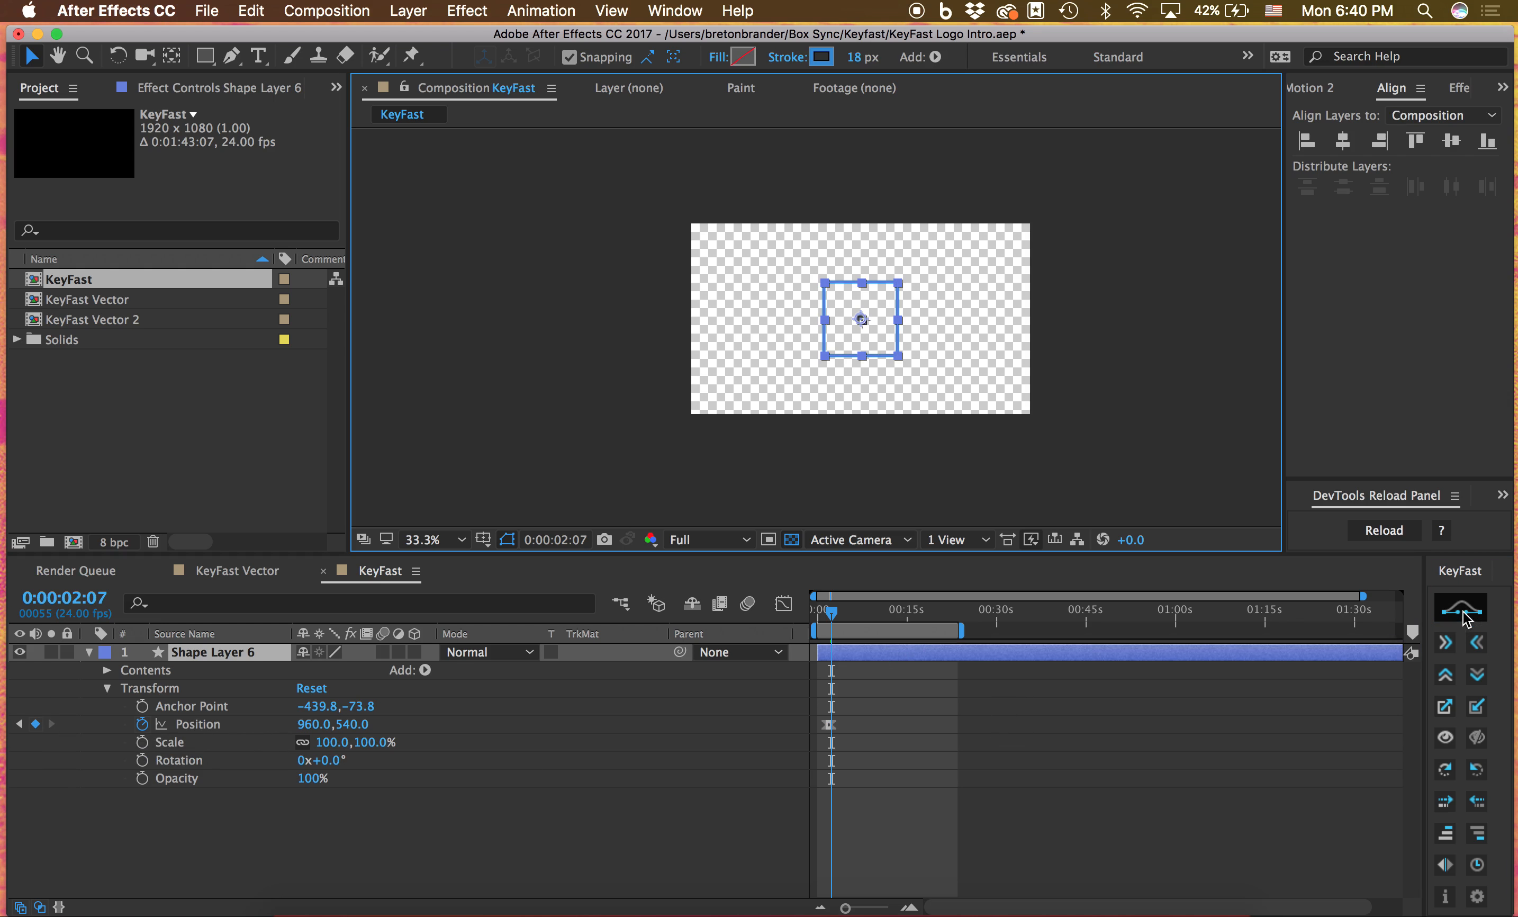
{"action": "key", "text": "equal"}
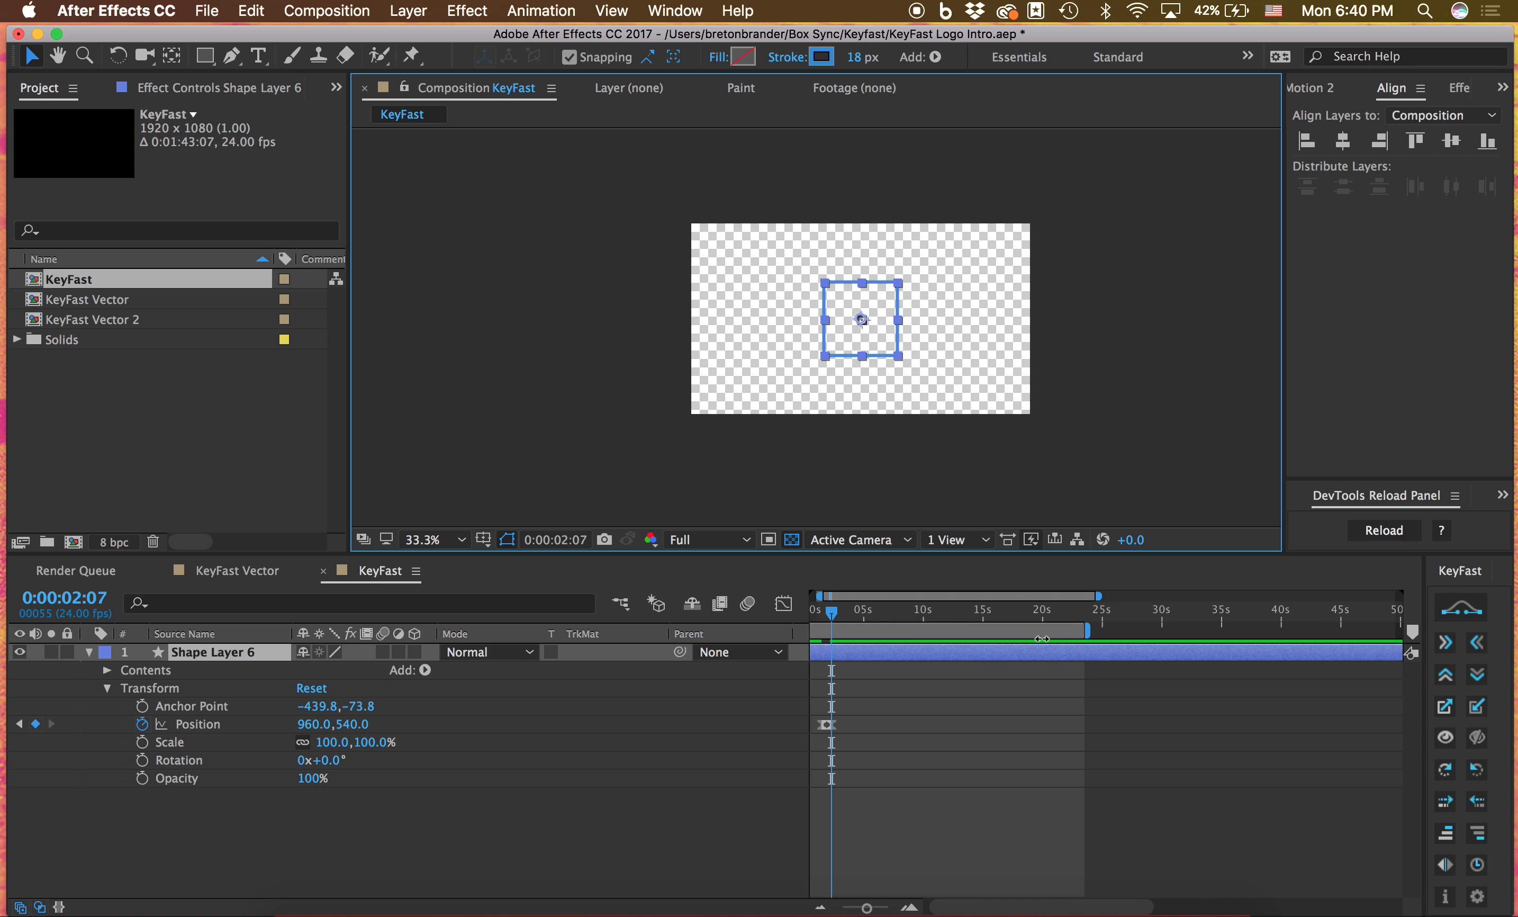
Duplicate Shape Layer 6 and ease the Position keyframes of both shape layers with KeyFast
{"action": "key", "text": "super+d"}
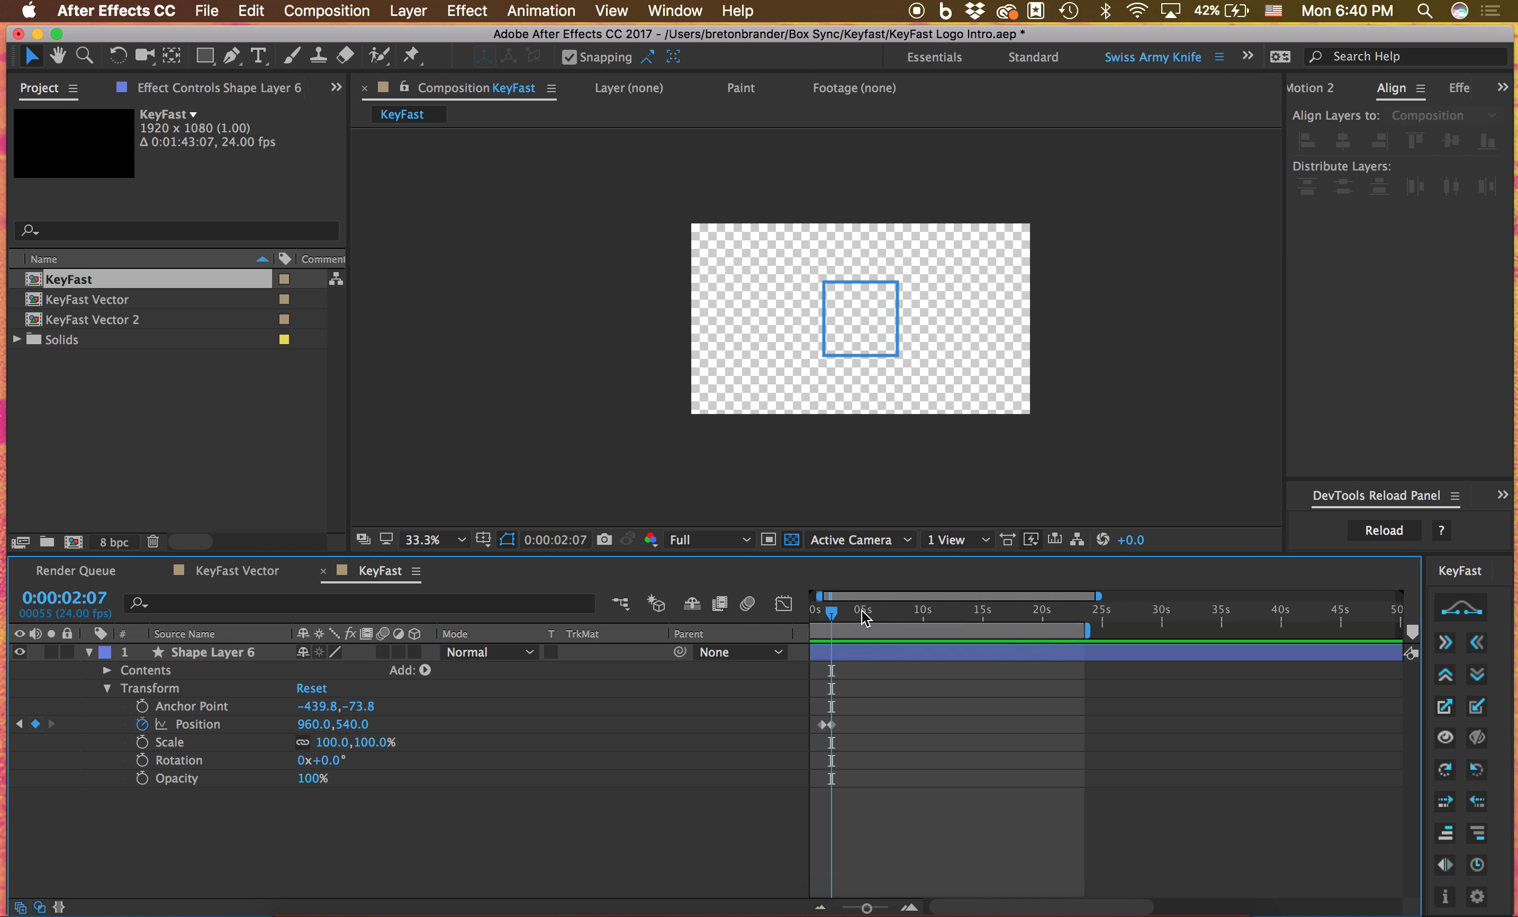
{"action": "key", "text": "u"}
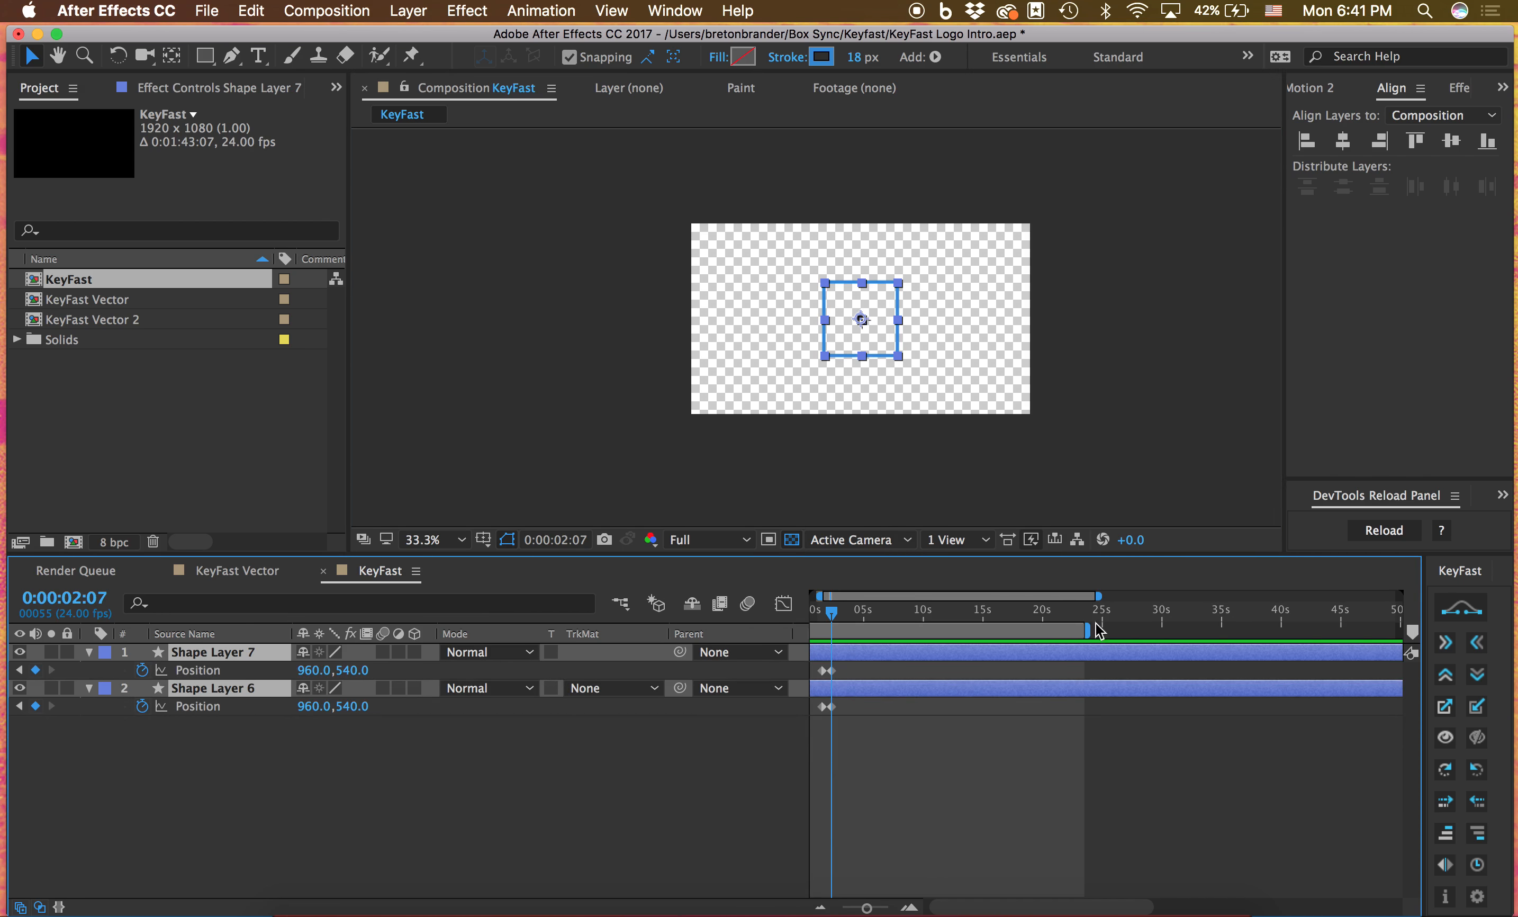
{"action": "left_click", "coordinate": [1462, 609]}
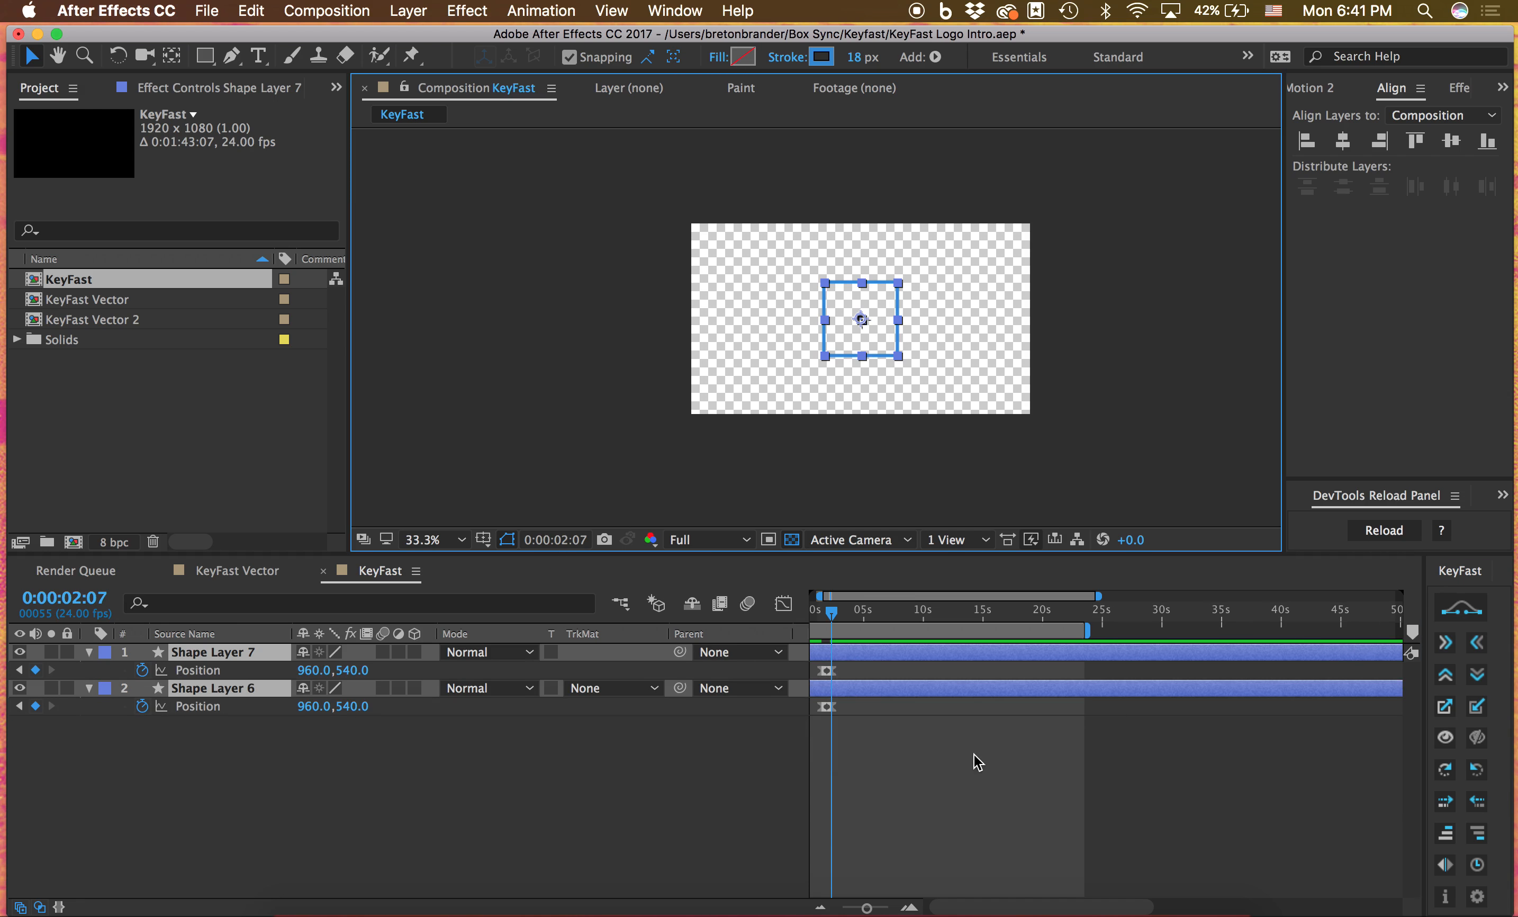
Delete all Position keyframes on both shape layers
{"action": "left_click", "coordinate": [926, 762]}
{"action": "left_click_drag", "start_coordinate": [912, 720], "coordinate": [797, 670]}
{"action": "key", "text": "Delete"}
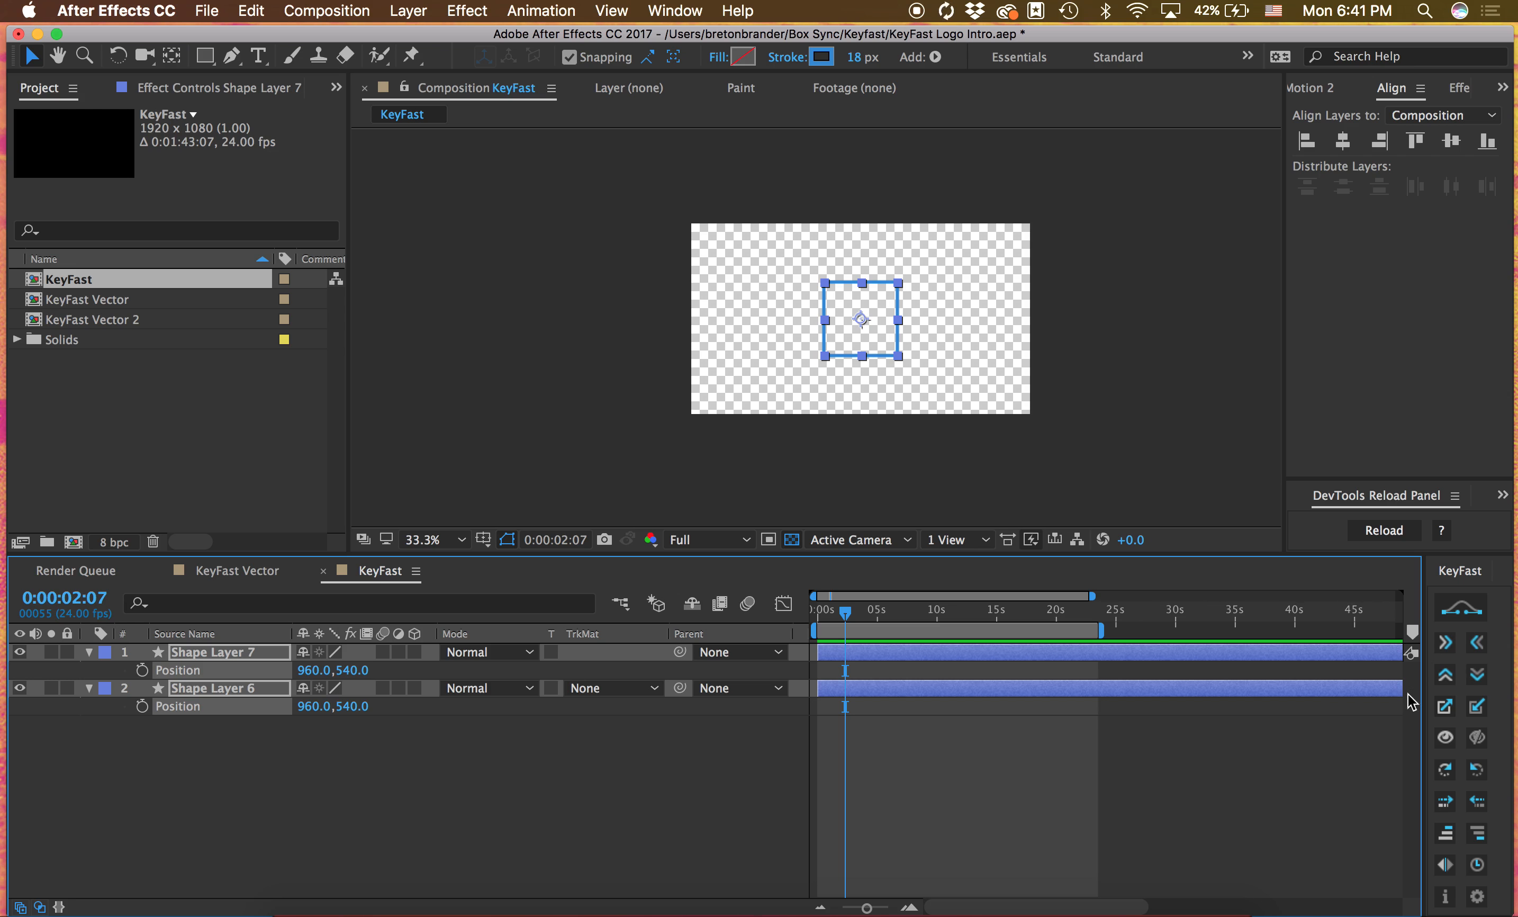
{"action": "left_click", "coordinate": [893, 751]}
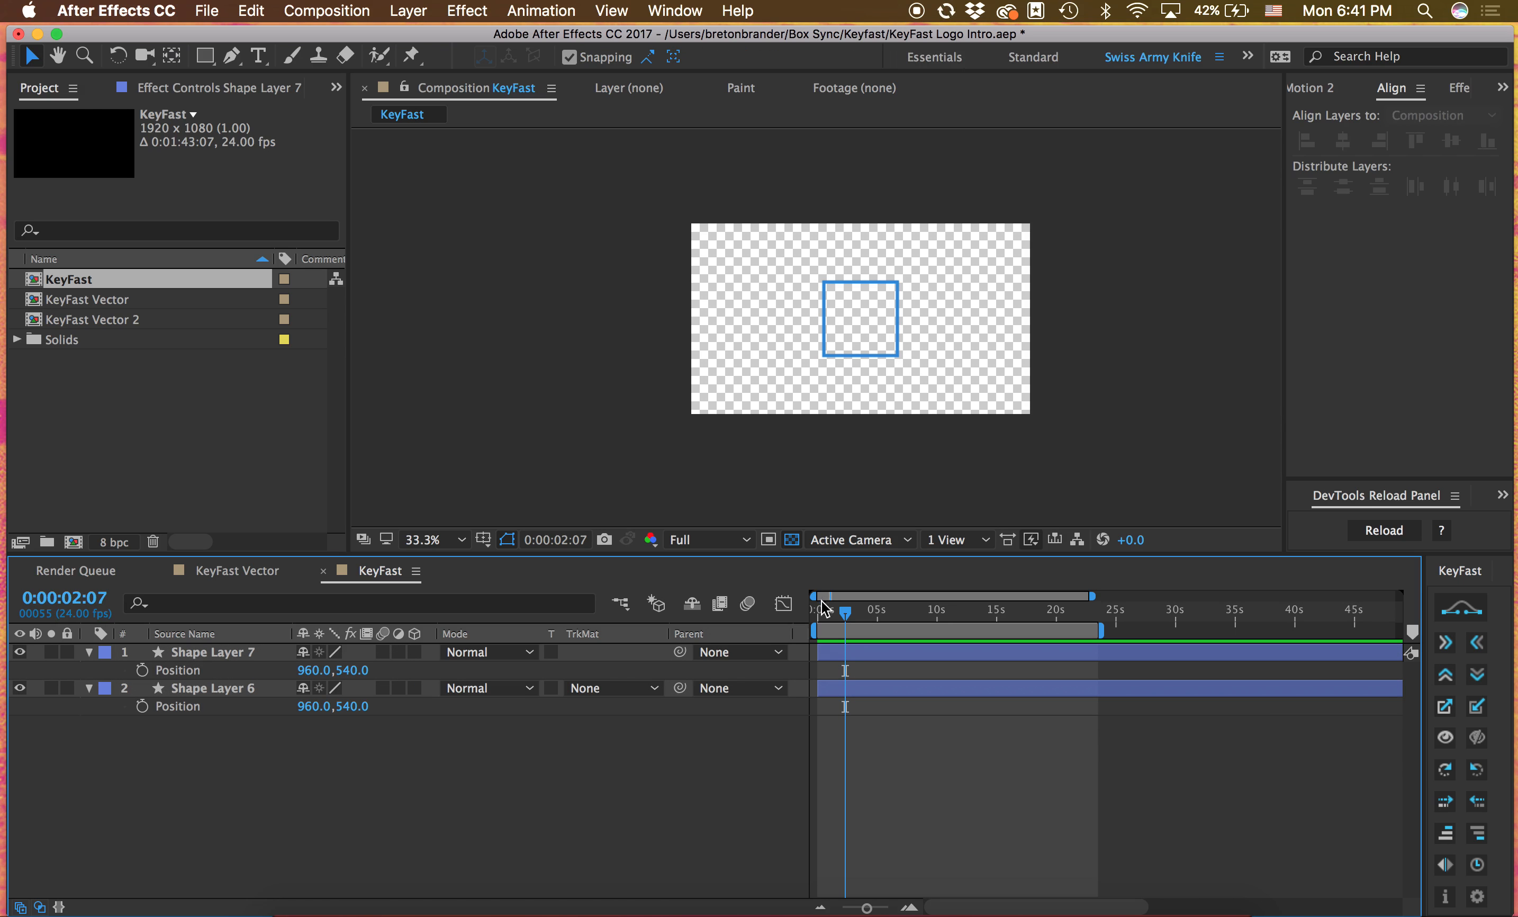
Apply KeyFast's rightward slide to both shape layers at 0:00:00:00 so they enter the frame from the left
{"action": "key", "text": "super+a"}
{"action": "left_click_drag", "start_coordinate": [823, 618], "coordinate": [814, 619]}
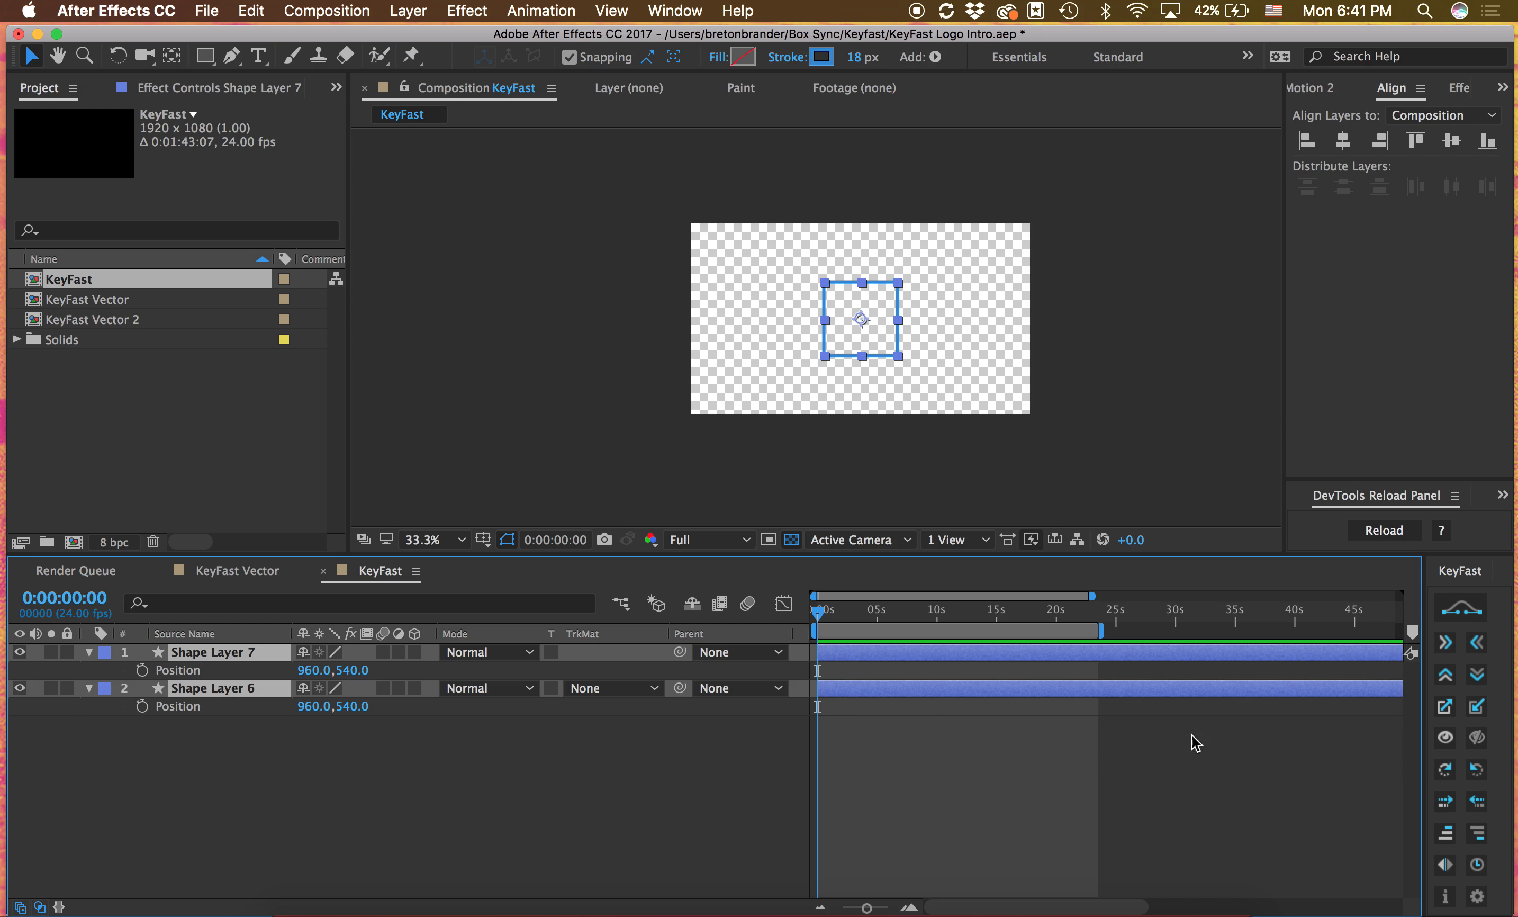
{"action": "left_click", "coordinate": [1444, 642]}
{"action": "left_click", "coordinate": [973, 770]}
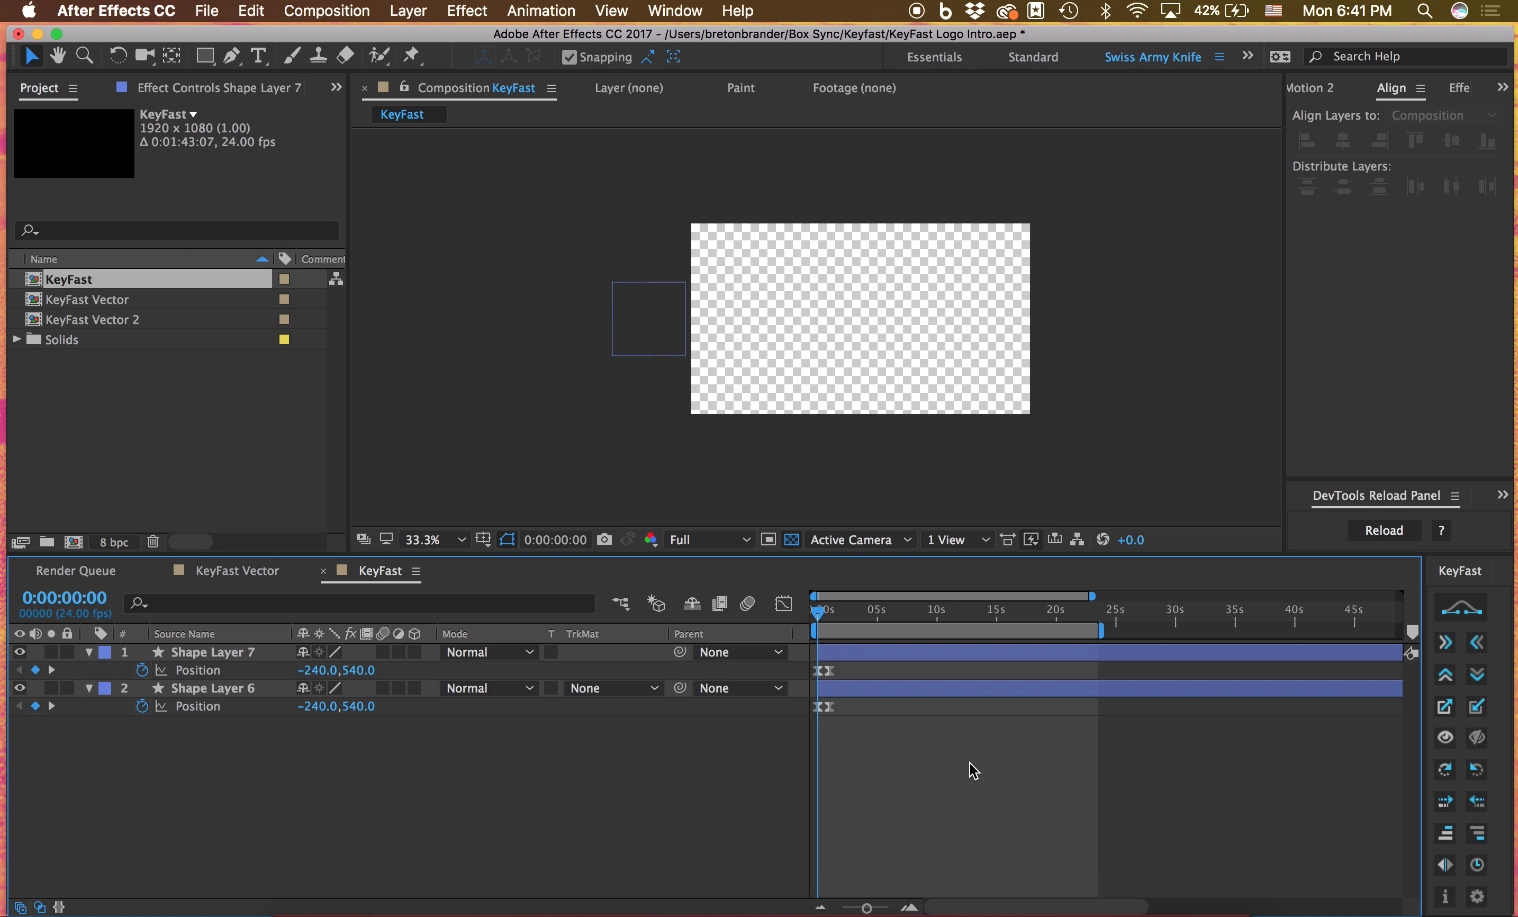
Play the slide-in from the start and stop at 0:00:01:09
{"action": "key", "text": "space"}
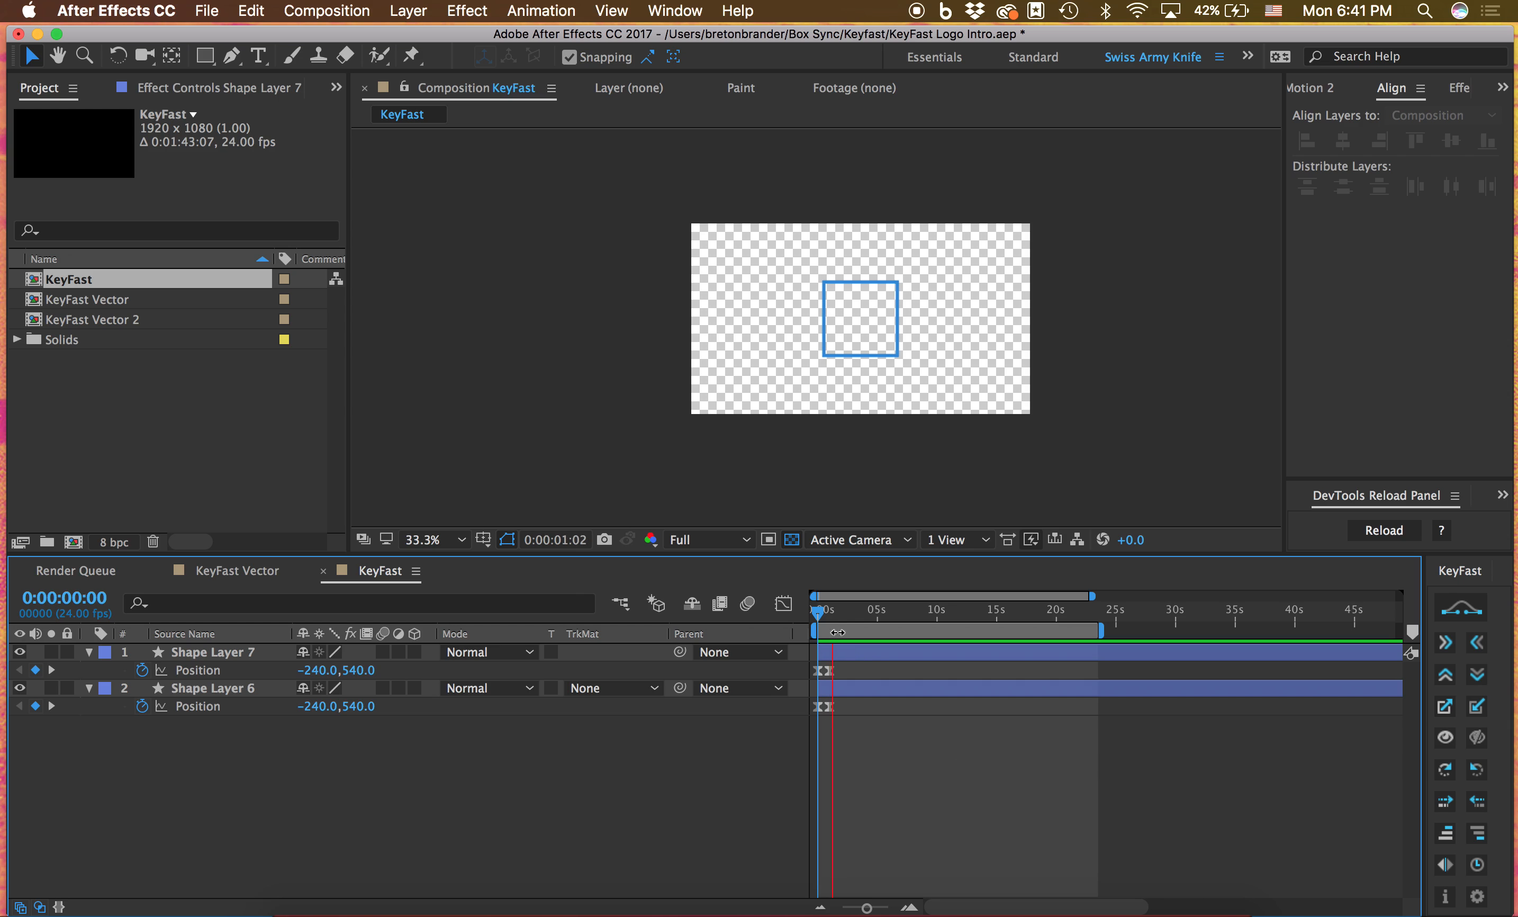
{"action": "left_click", "coordinate": [822, 622]}
{"action": "left_click_drag", "start_coordinate": [821, 620], "coordinate": [815, 618]}
{"action": "key", "text": "space"}
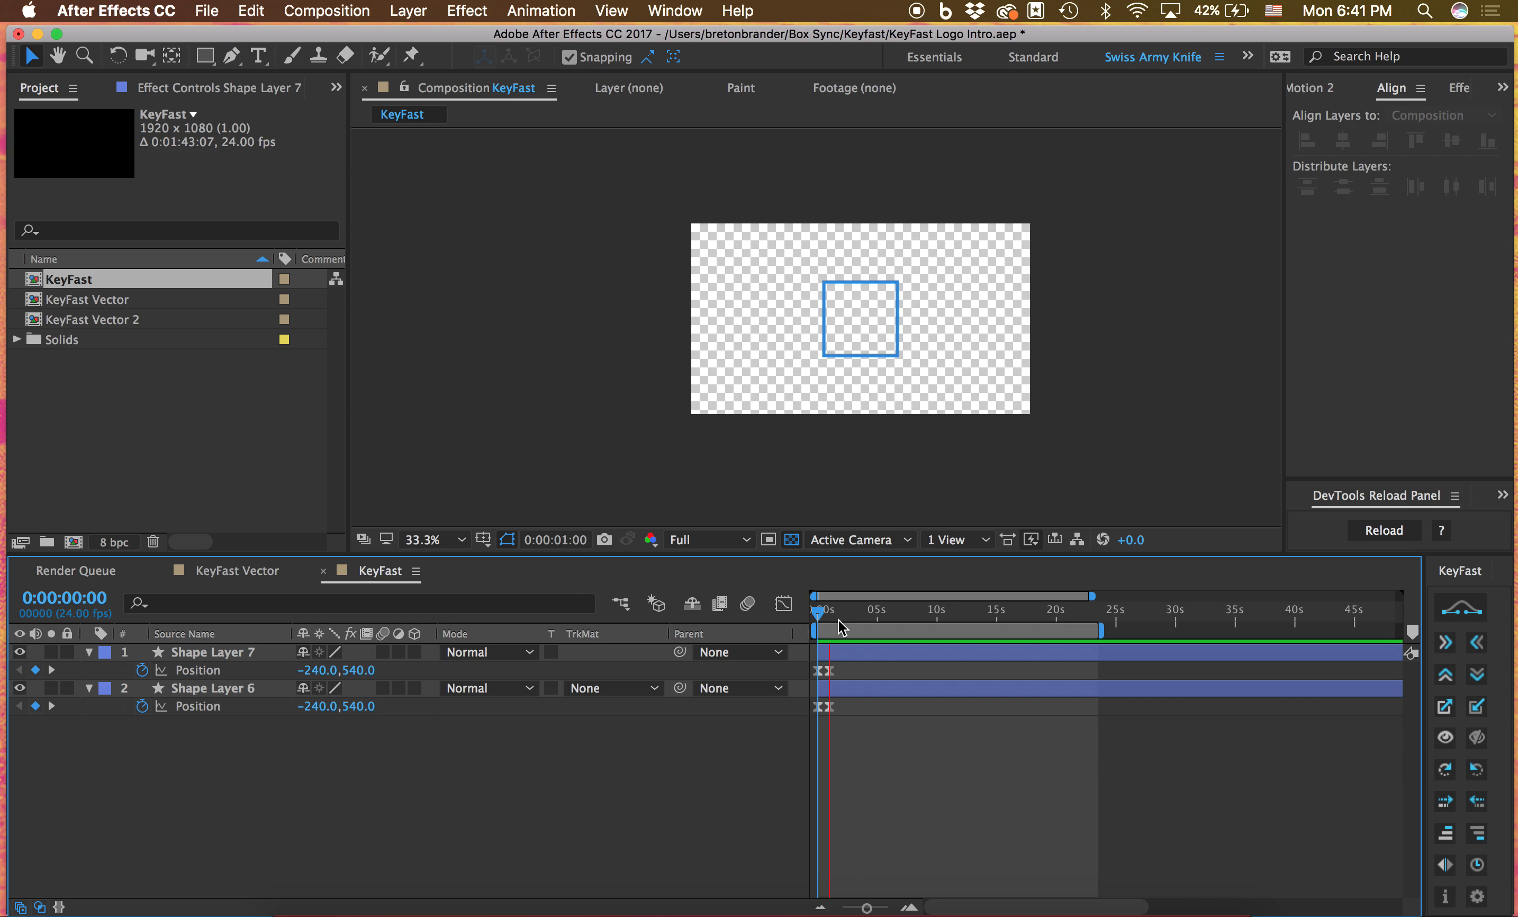
{"action": "key", "text": "space"}
Try KeyFast's rightward slide on both shape layers at 0:00:01:09 to send them out of frame, and undo it
{"action": "key", "text": "super+a"}
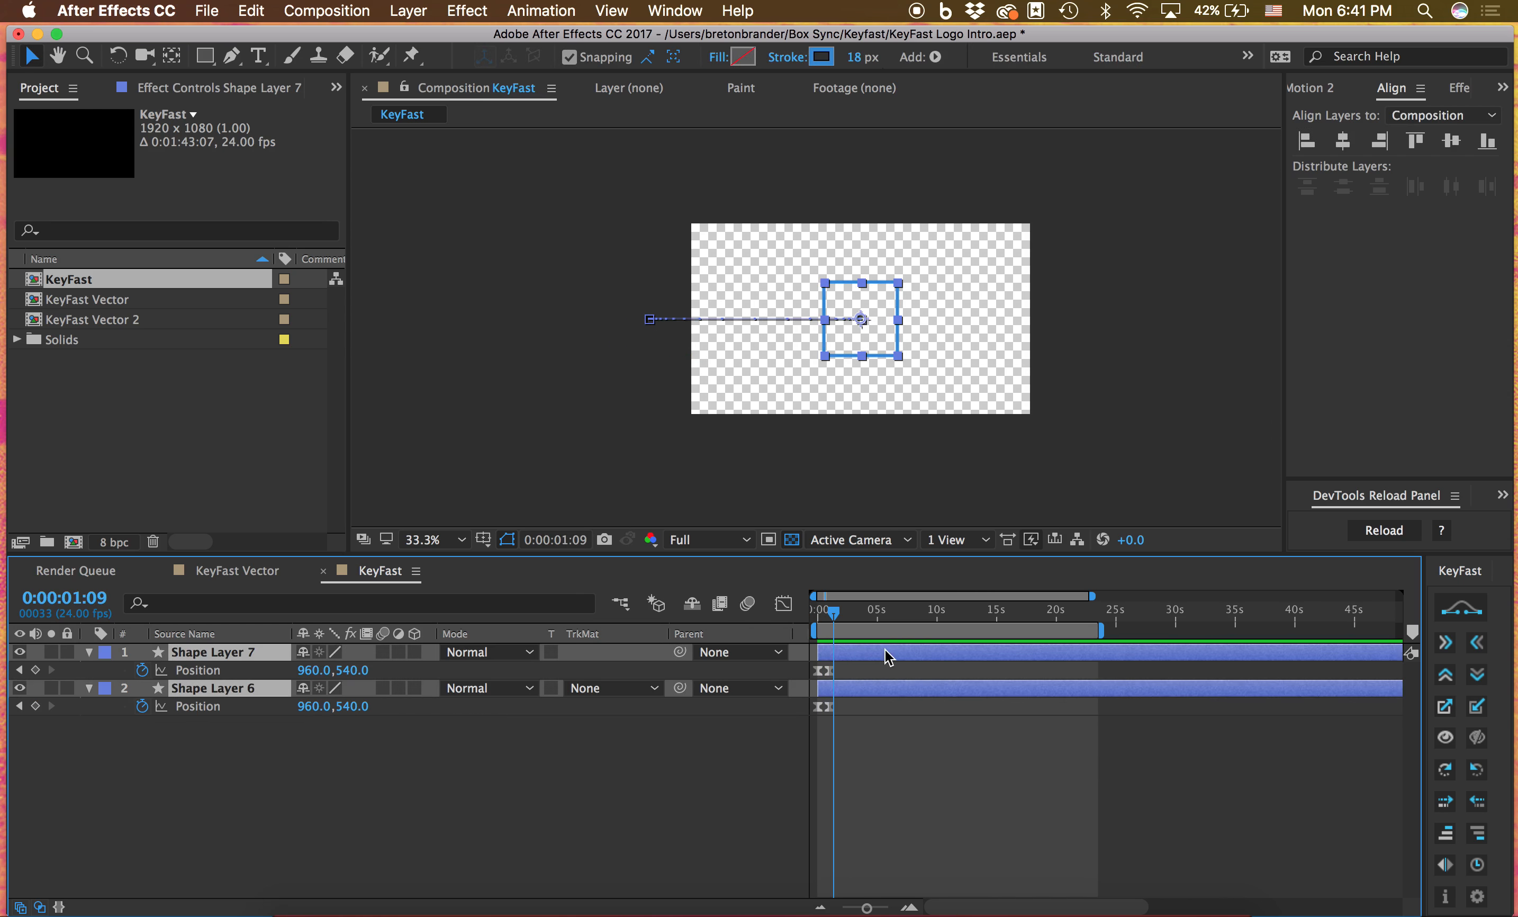
{"action": "left_click", "coordinate": [1445, 643]}
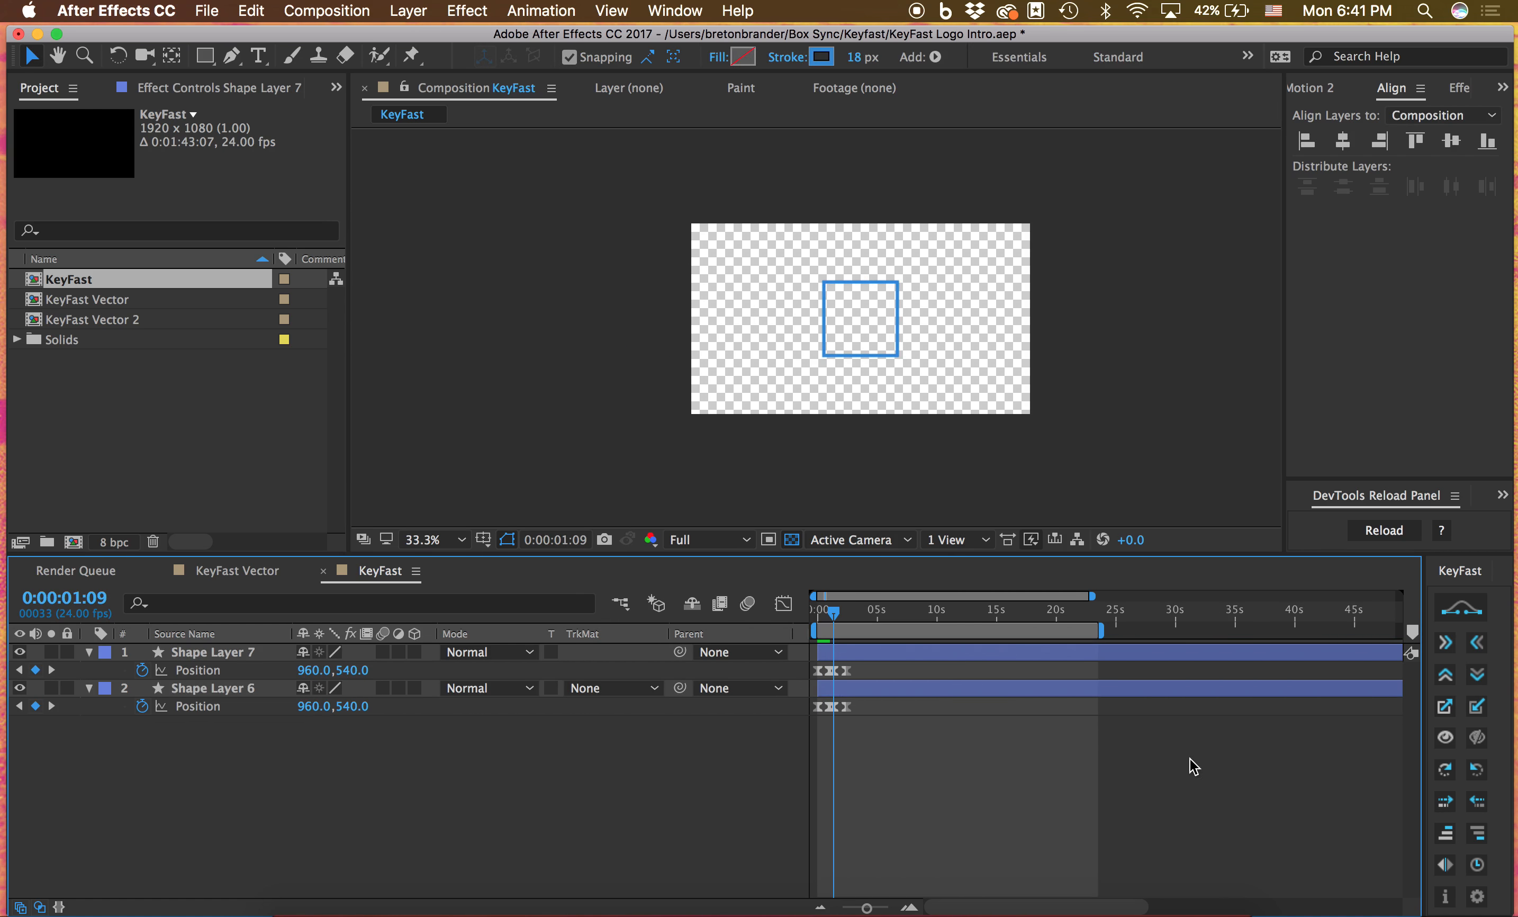
{"action": "left_click", "coordinate": [810, 619]}
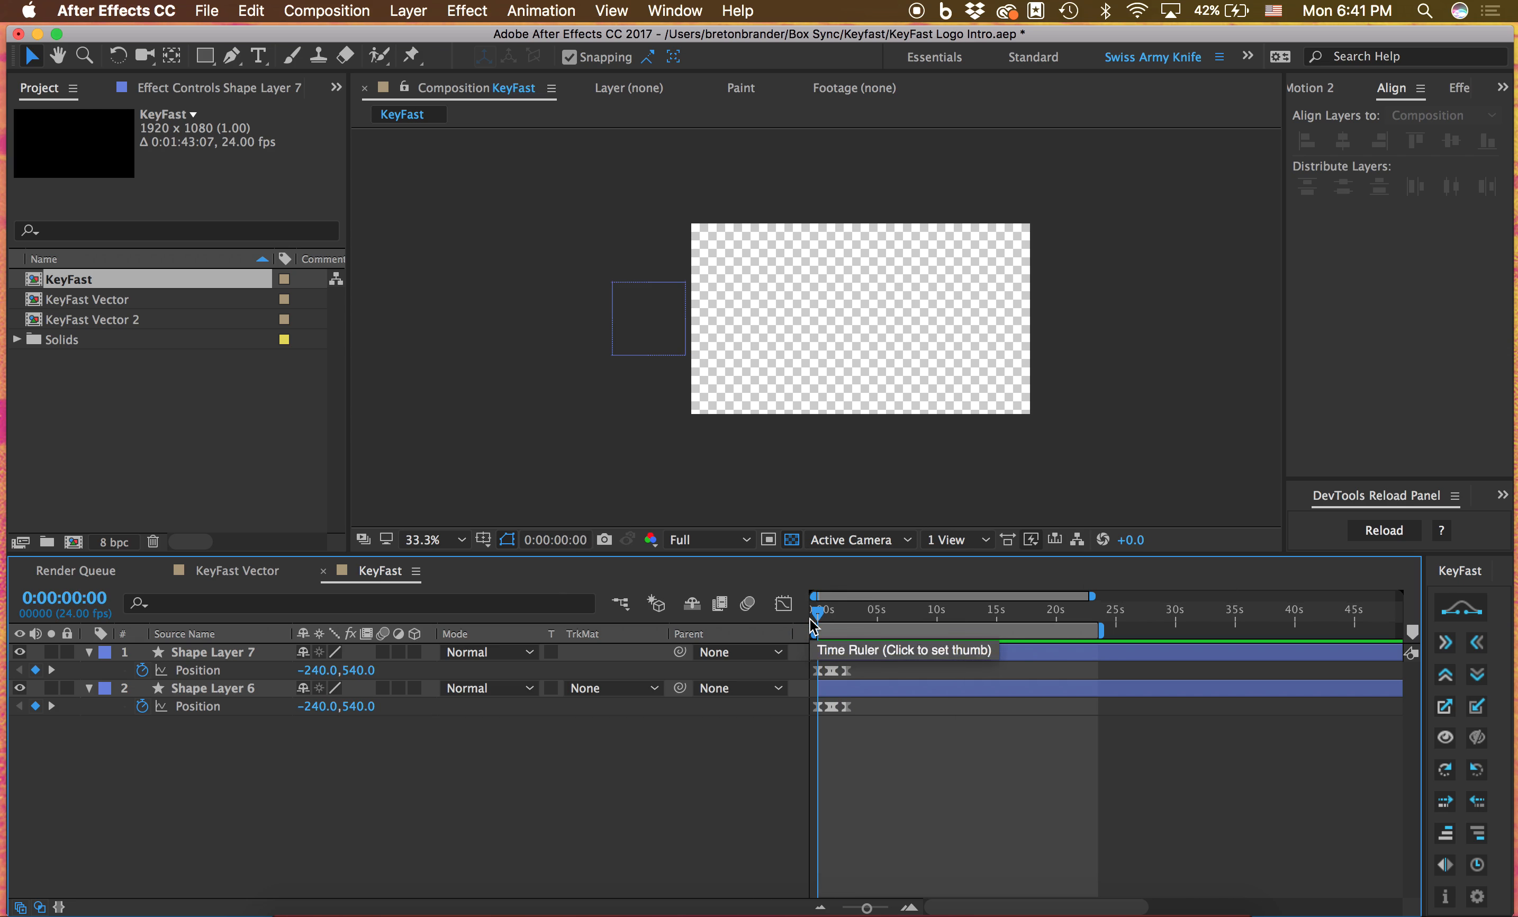
{"action": "key", "text": "space"}
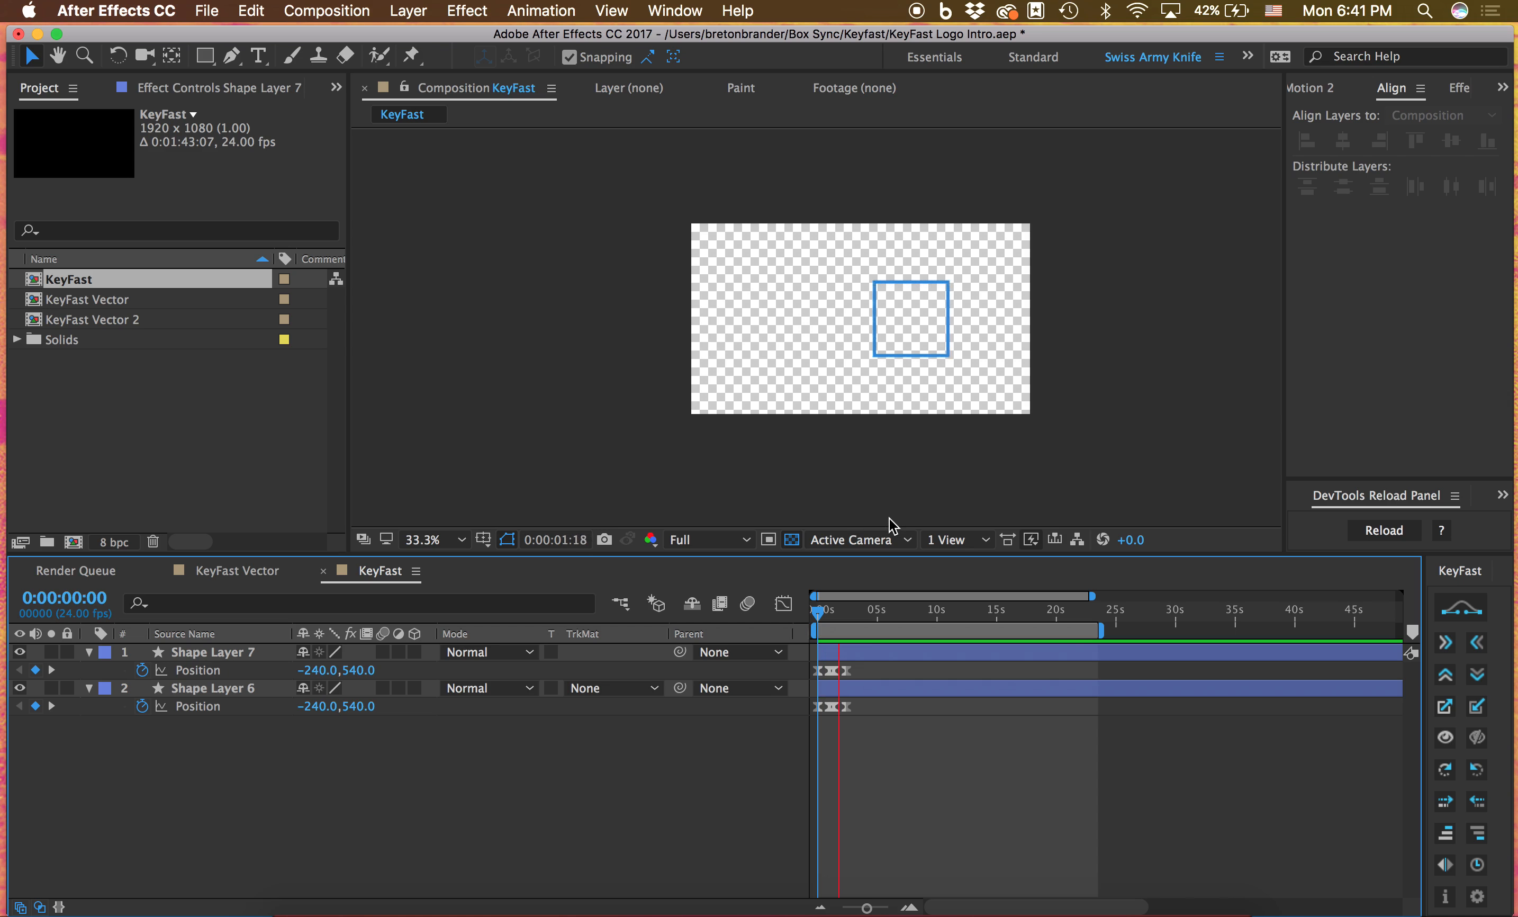
{"action": "key", "text": "space"}
{"action": "key", "text": "super+z"}
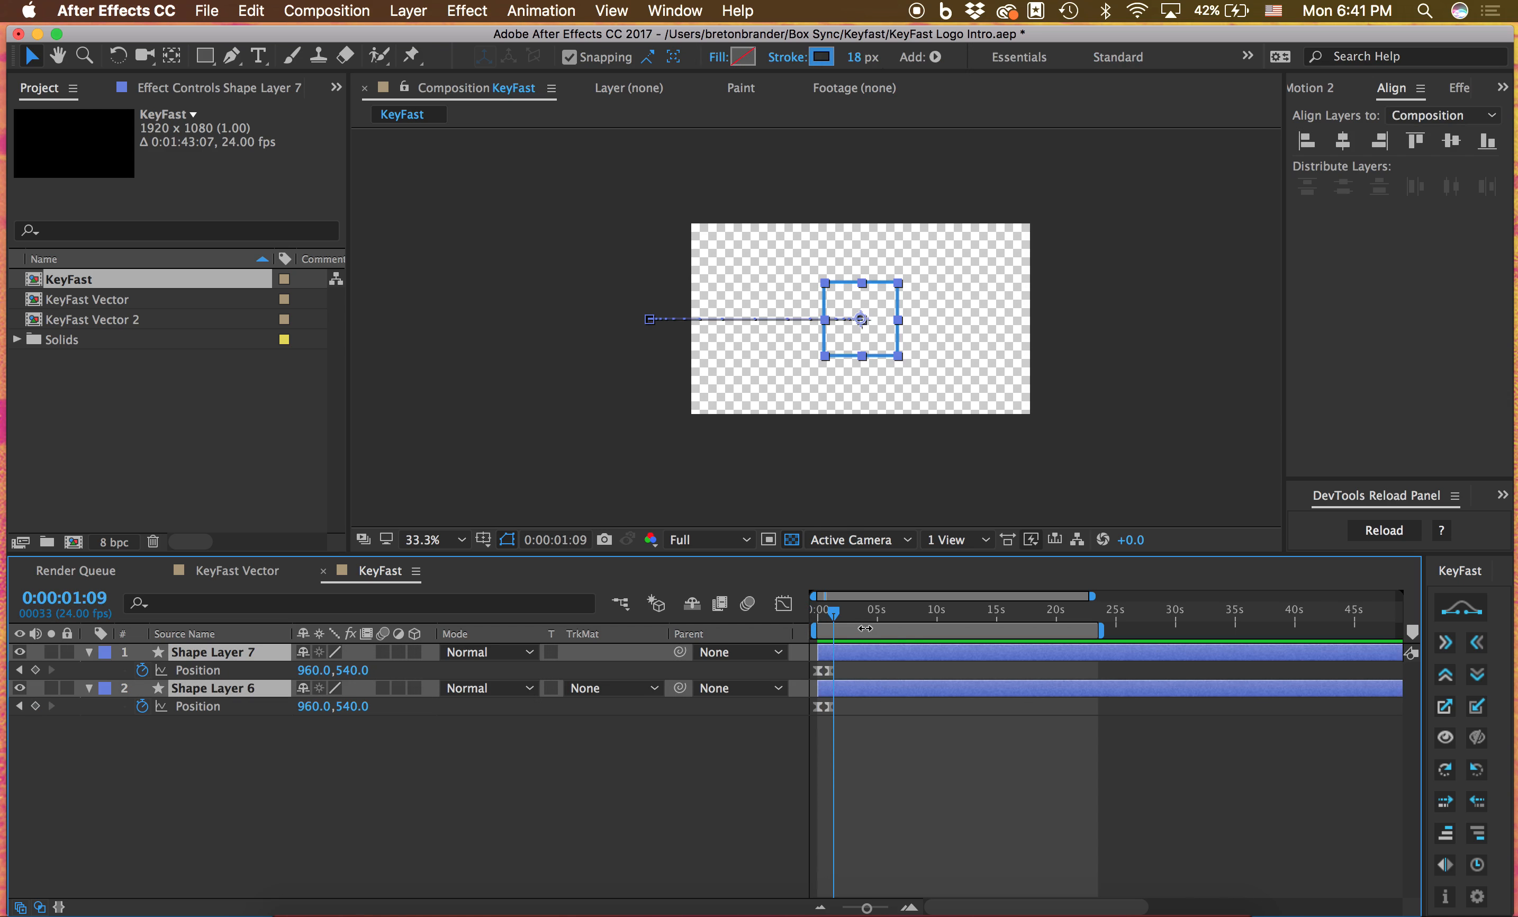
Replay the slide-in of both shape layers from 0:00:00:00 up to 0:00:01:09
{"action": "left_click_drag", "start_coordinate": [833, 618], "coordinate": [808, 619]}
{"action": "key", "text": "space"}
{"action": "key", "text": "space"}
{"action": "key", "text": "space"}
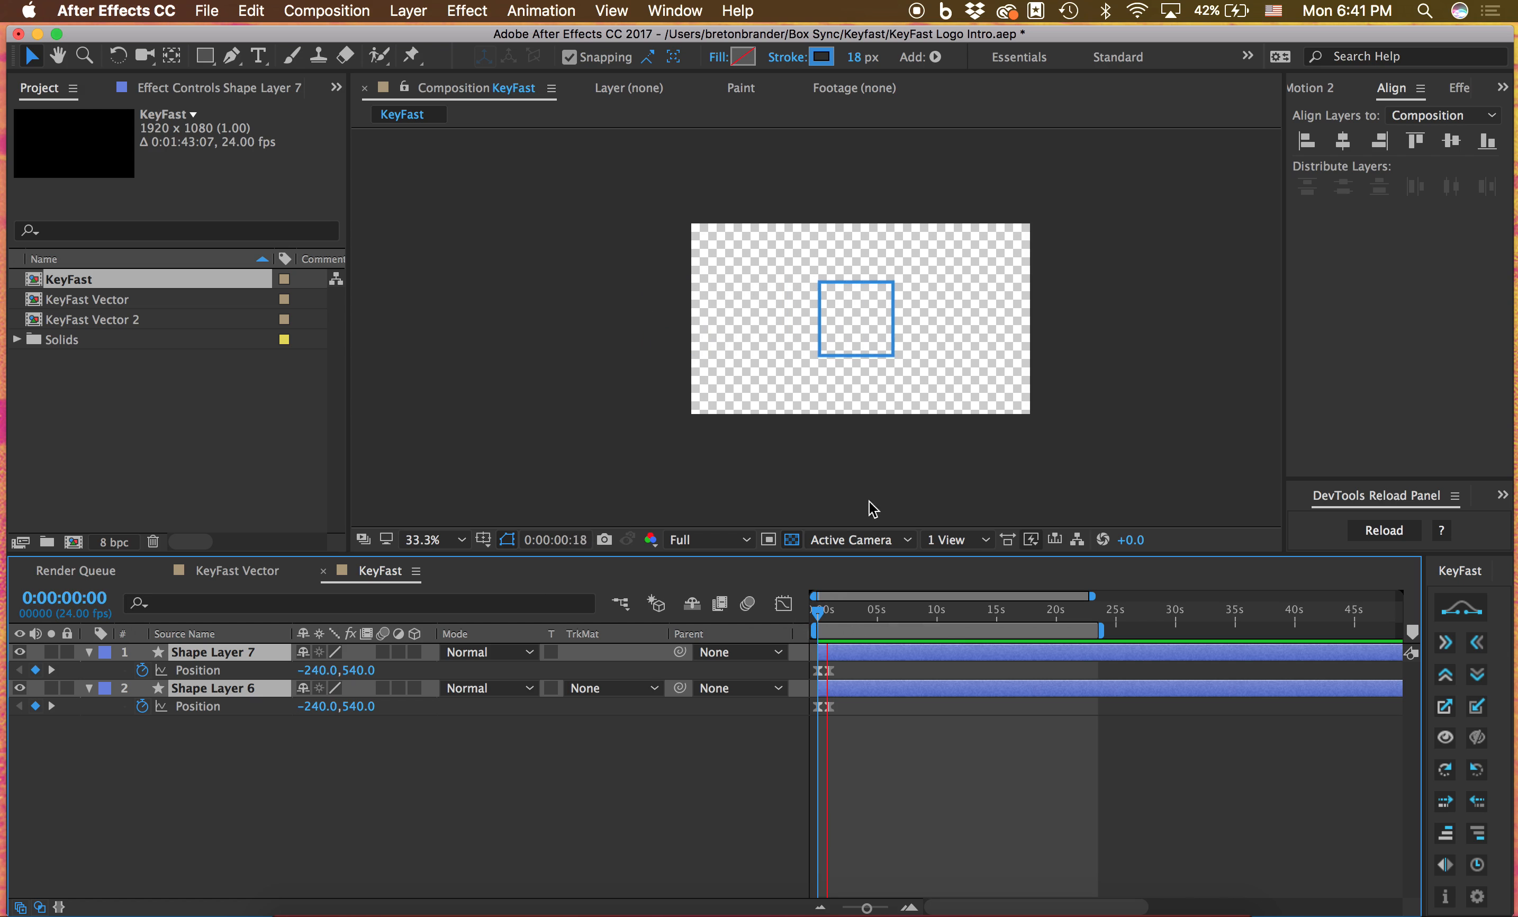
{"action": "key", "text": "space"}
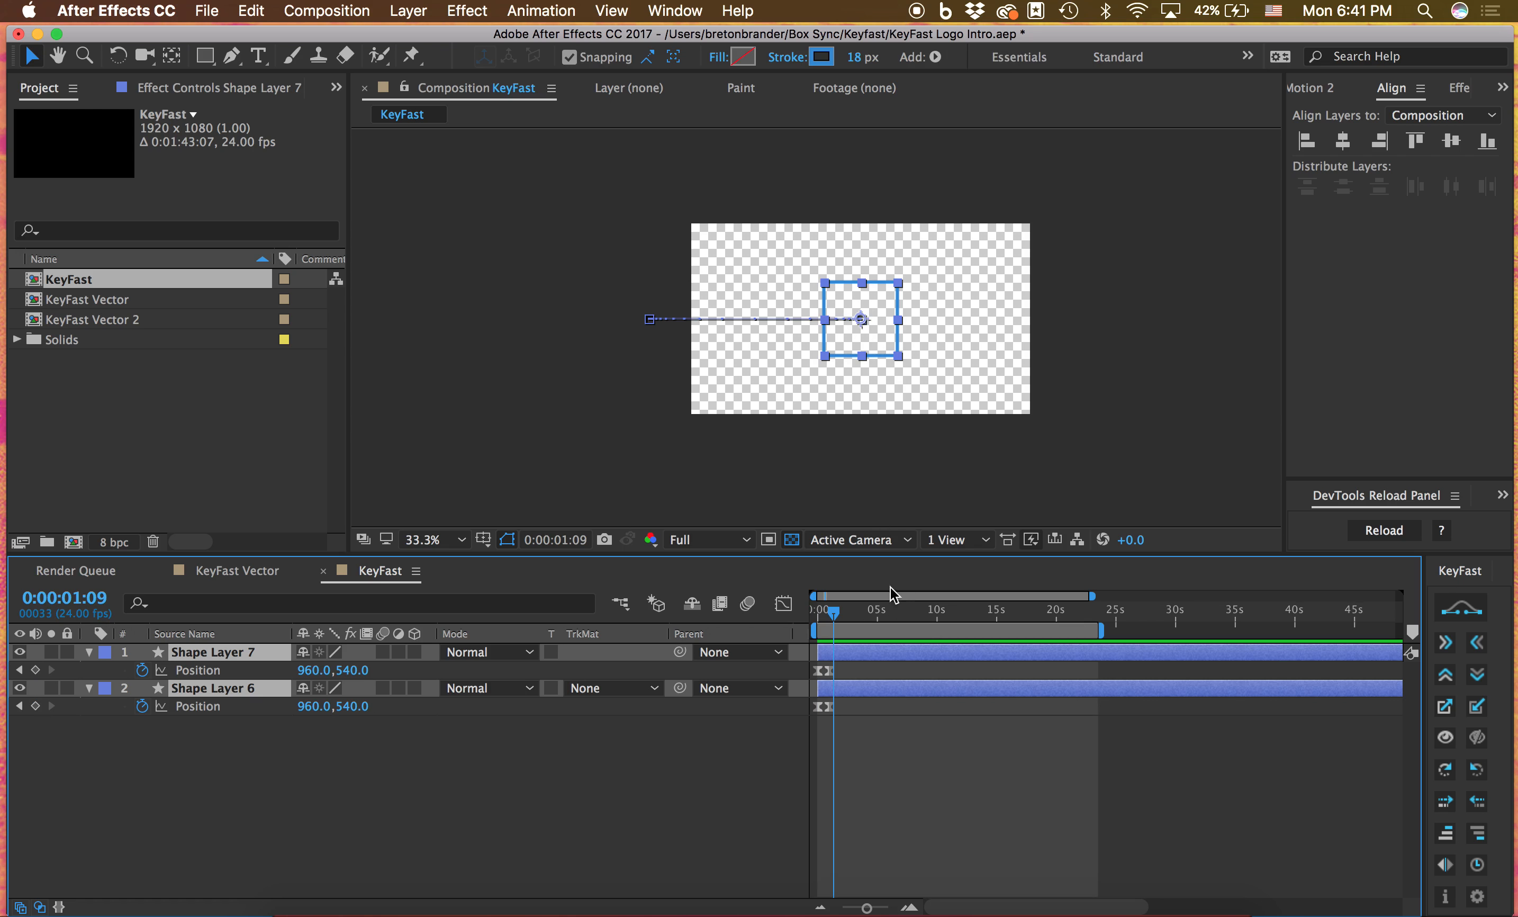
Reapply the rightward slide-out at 0:00:01:09 to preview the exit, and undo it again
{"action": "left_click", "coordinate": [1447, 644]}
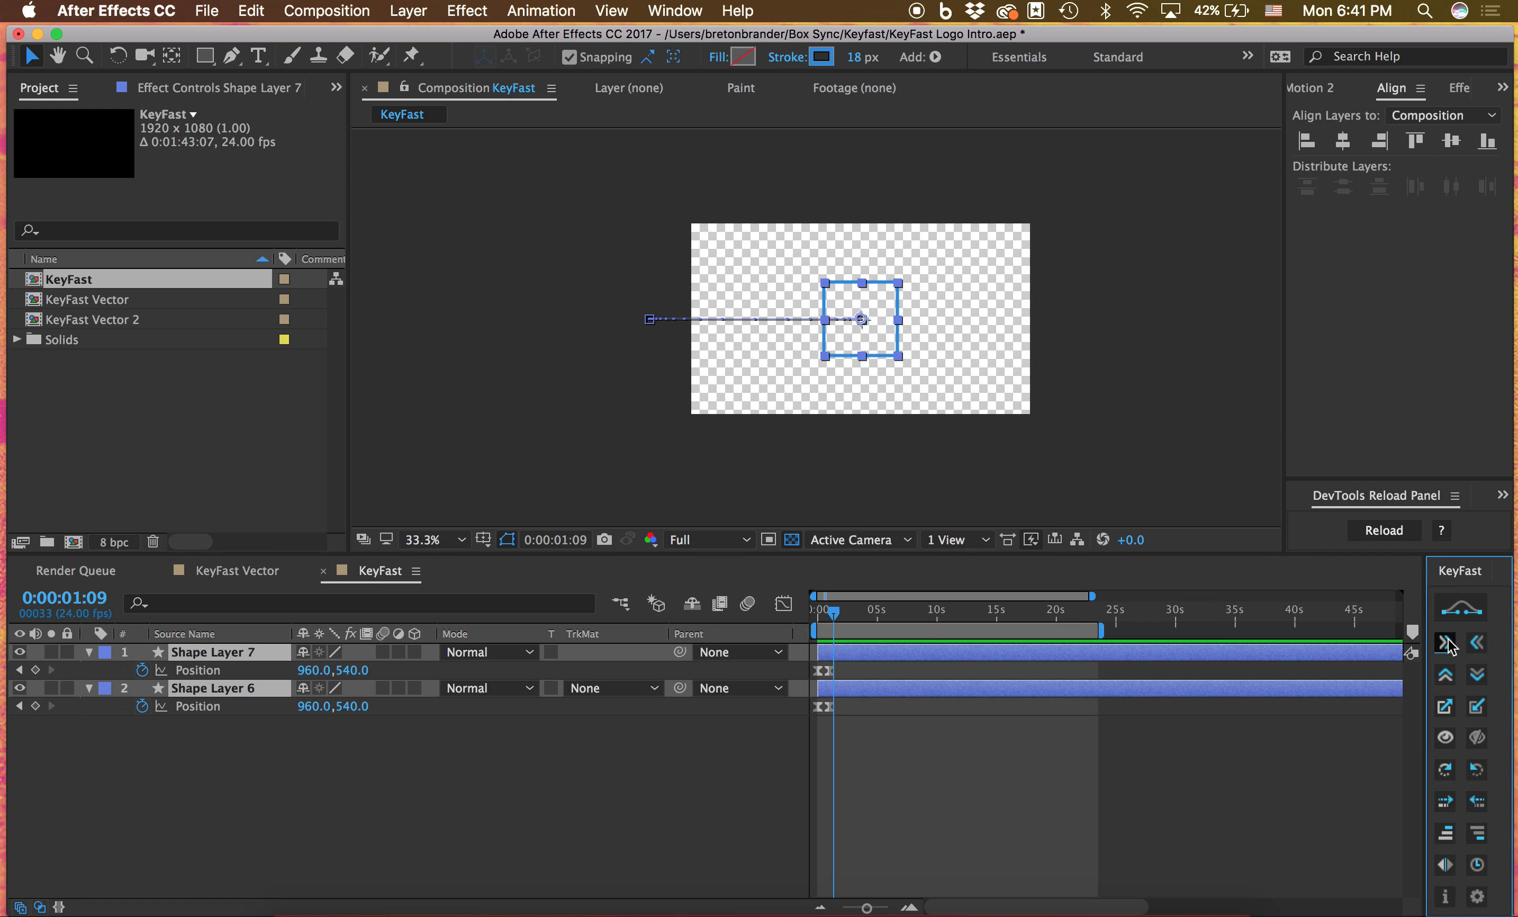
{"action": "left_click", "coordinate": [993, 808]}
{"action": "key", "text": "space"}
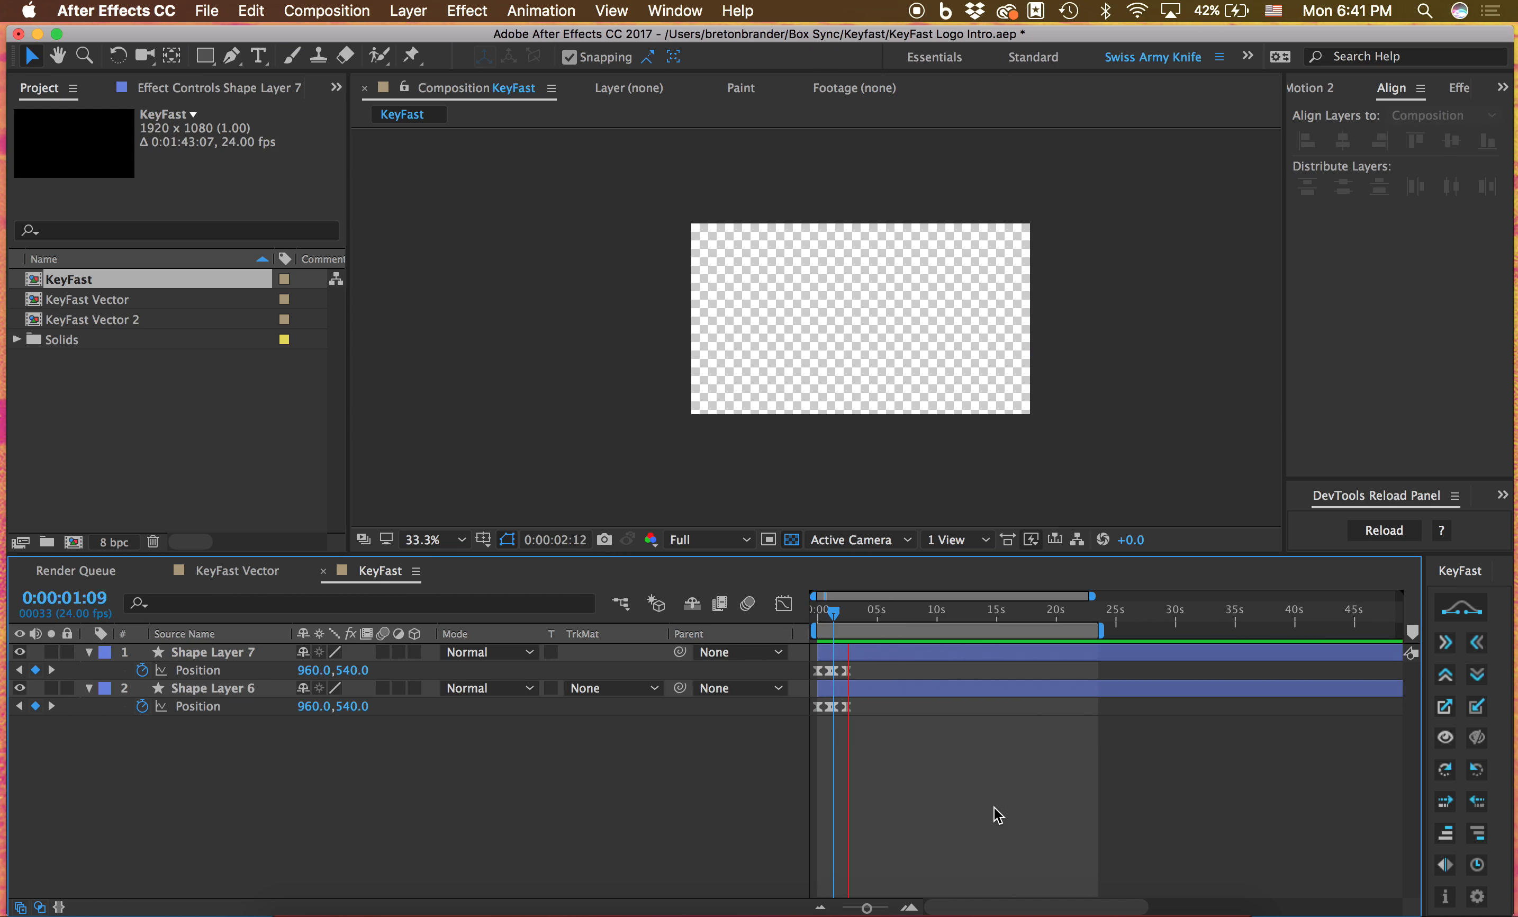
{"action": "key", "text": "space"}
{"action": "key", "text": "super+a"}
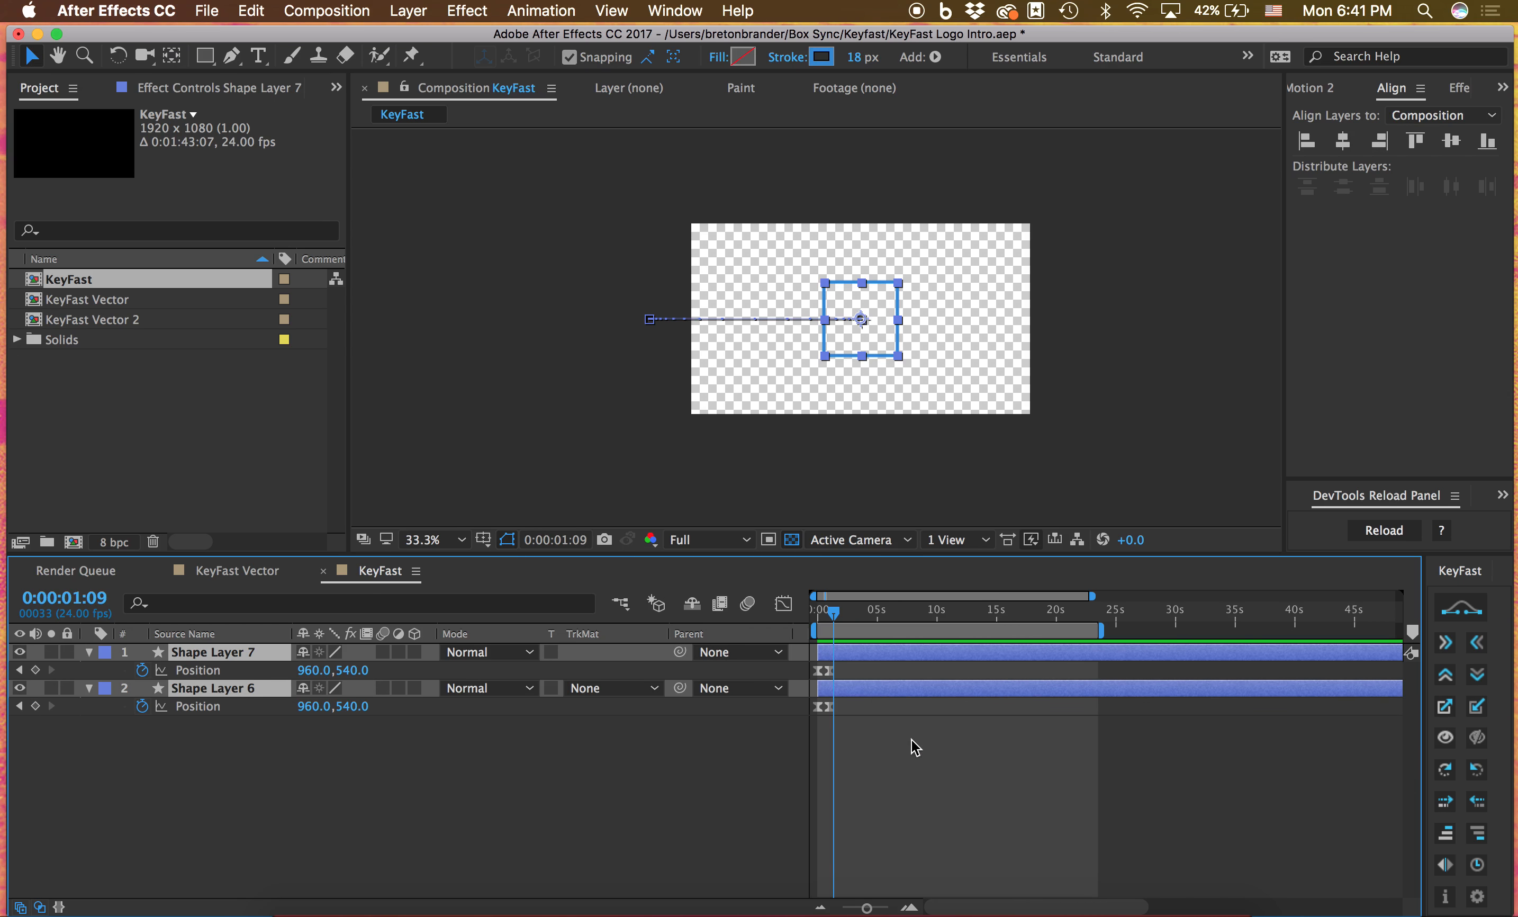
Play the entrance animation twice from the start, stopping at 0:00:01:10
{"action": "left_click_drag", "start_coordinate": [825, 621], "coordinate": [814, 621]}
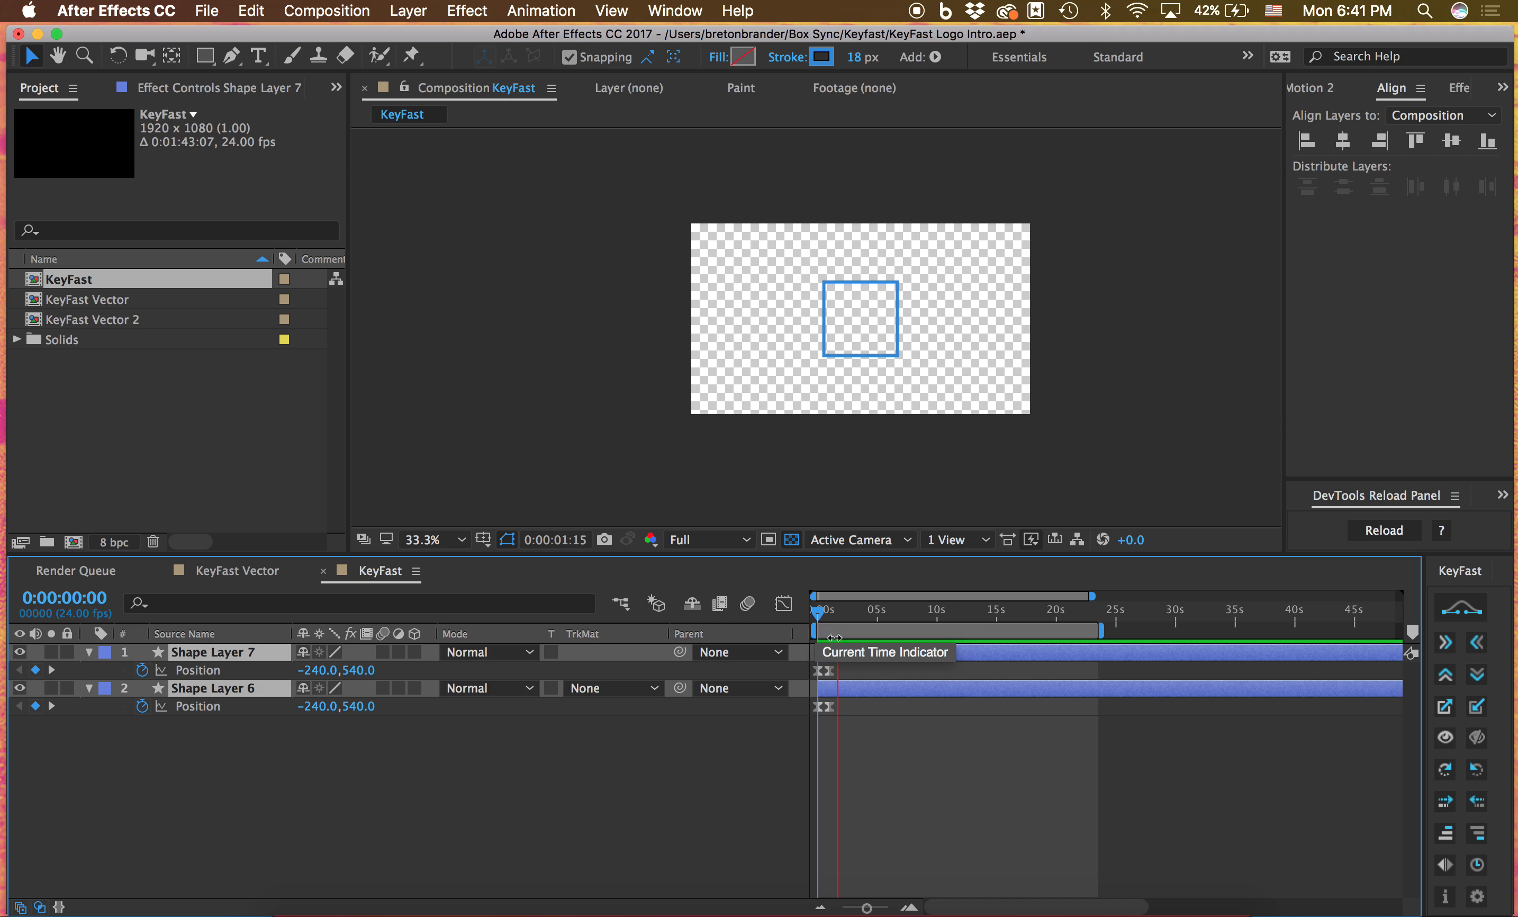
{"action": "key", "text": "space"}
{"action": "left_click_drag", "start_coordinate": [837, 621], "coordinate": [815, 621]}
{"action": "key", "text": "space"}
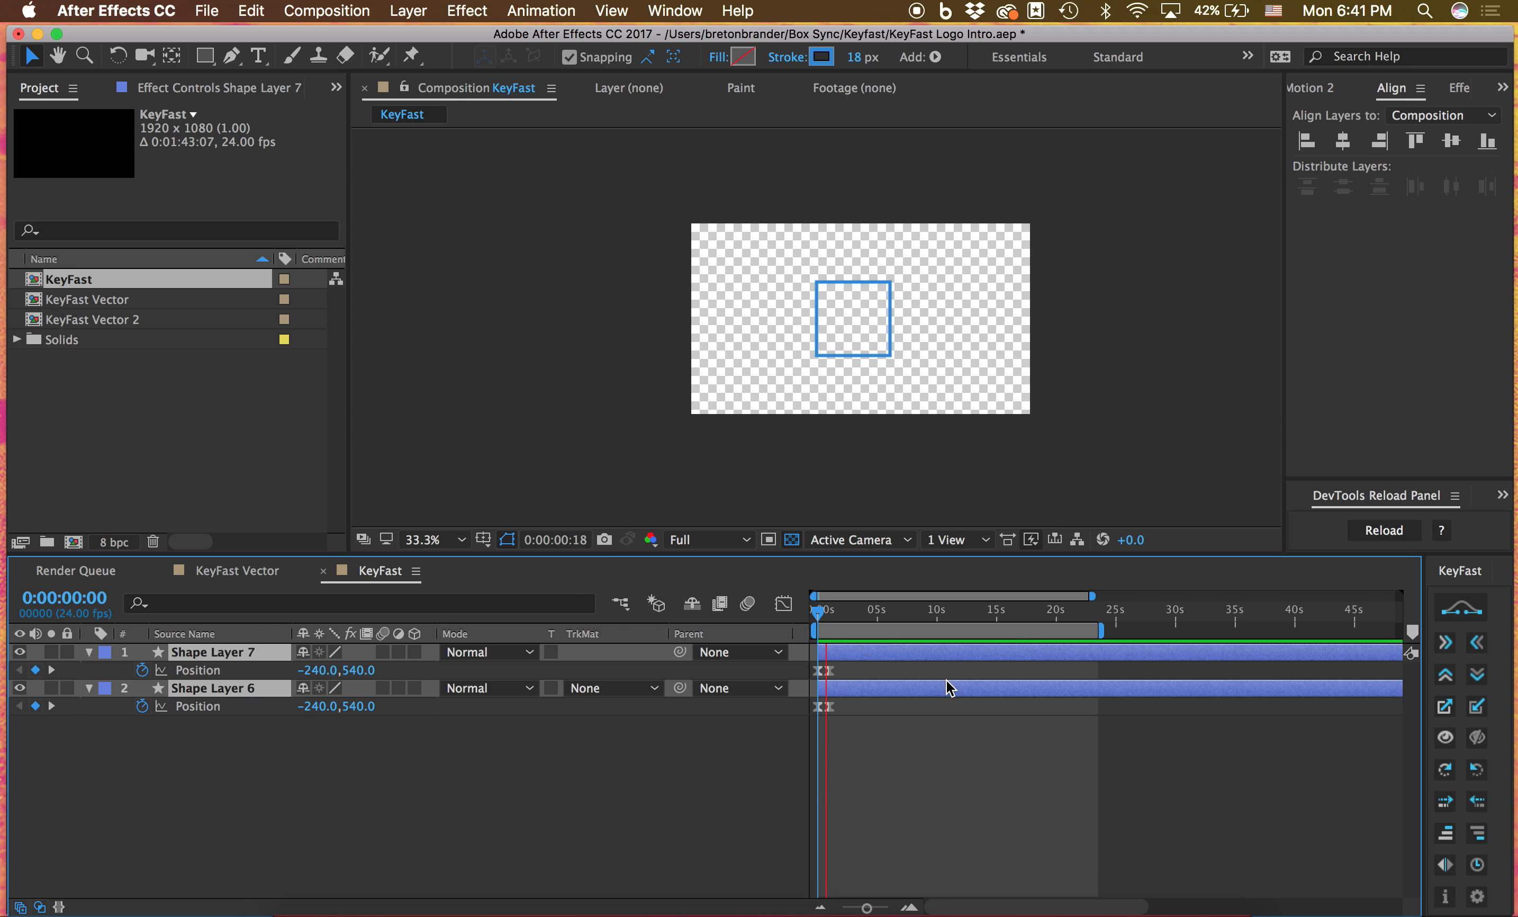
{"action": "key", "text": "space"}
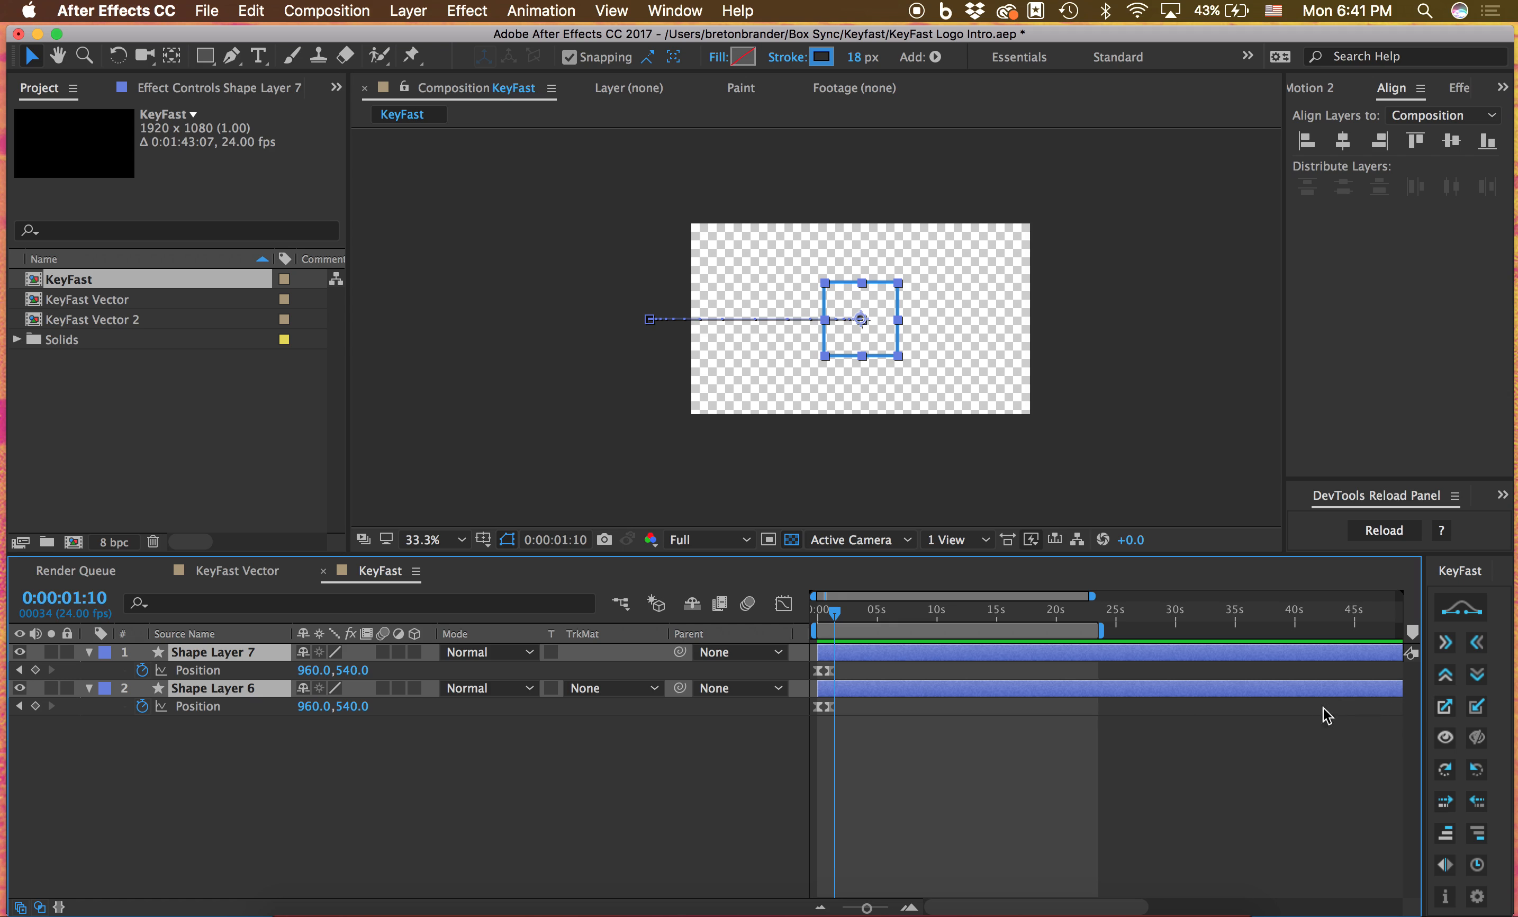
Try KeyFast's upward slide on both shape layers and undo it, then delete all their Position keyframes
{"action": "left_click", "coordinate": [1447, 680]}
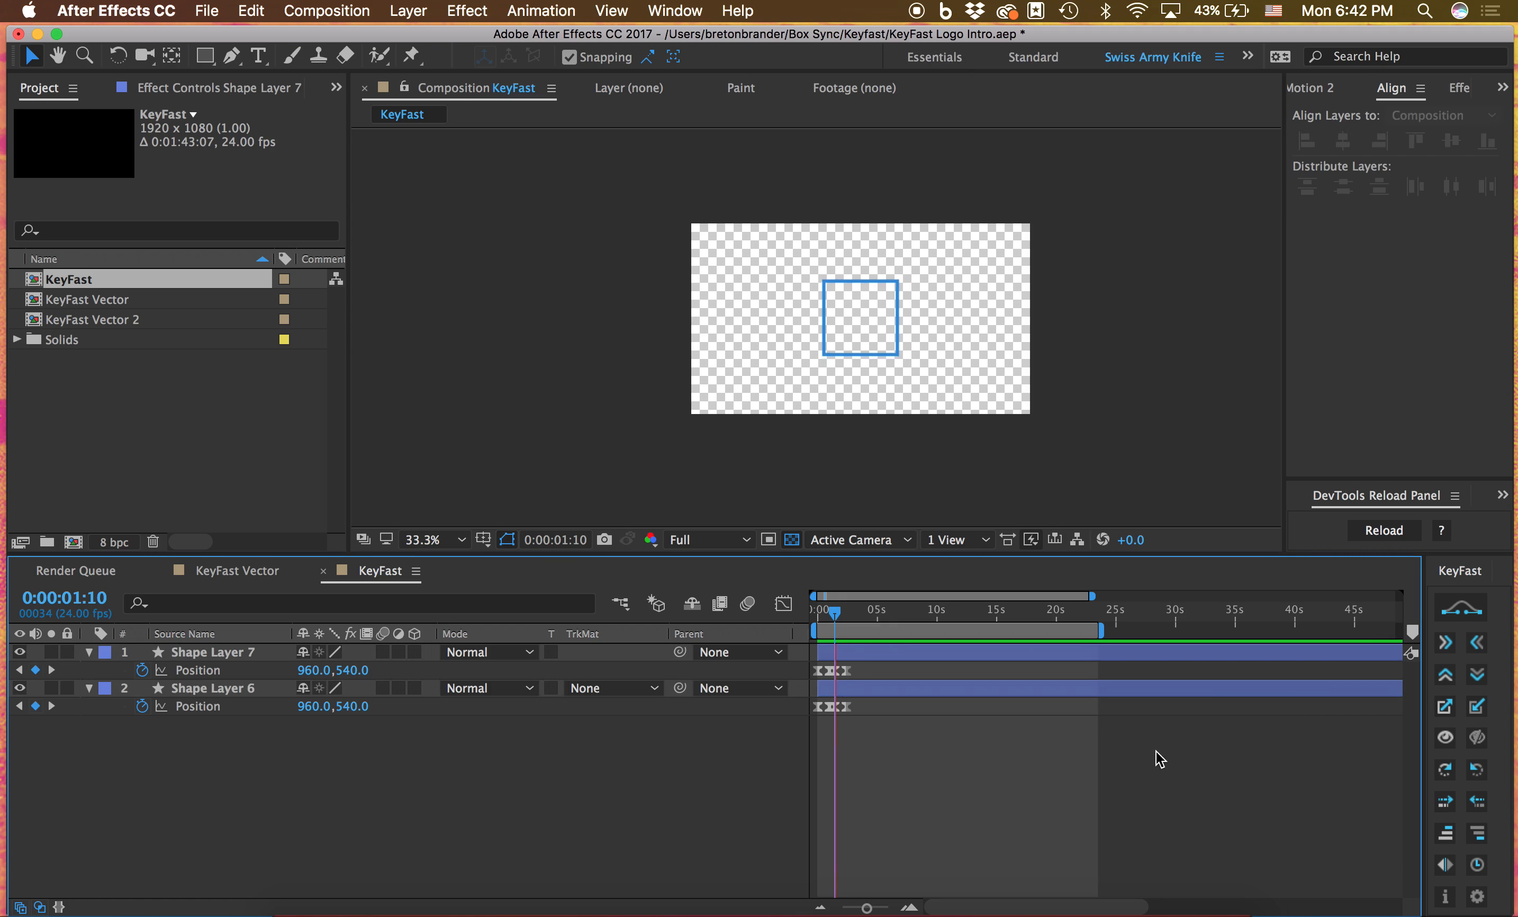
{"action": "key", "text": "super+z"}
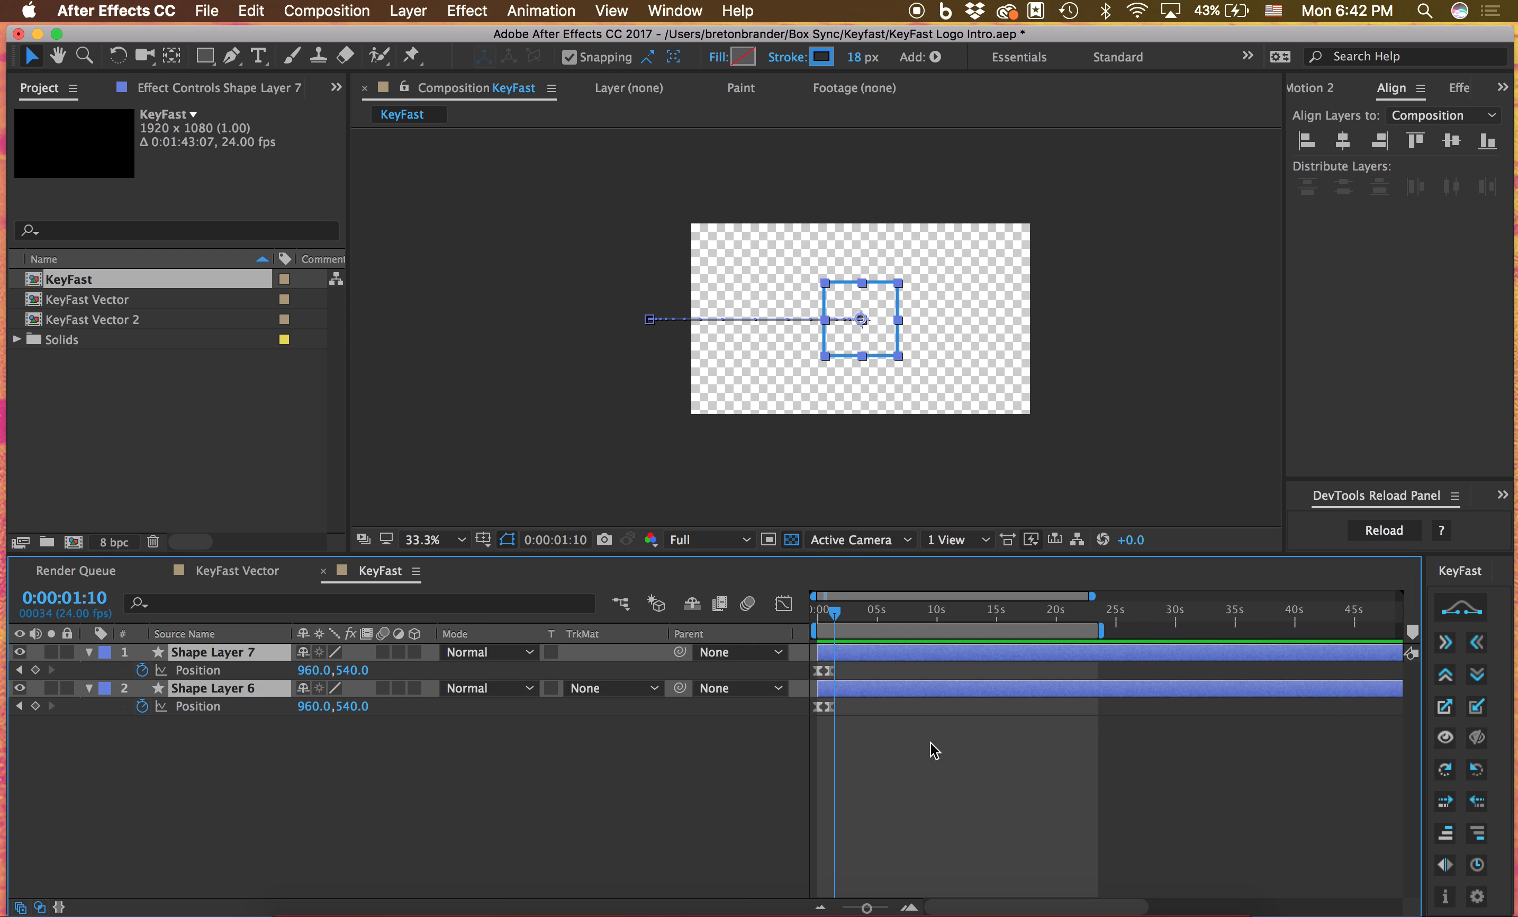
{"action": "left_click_drag", "start_coordinate": [867, 726], "coordinate": [744, 640]}
{"action": "key", "text": "Delete"}
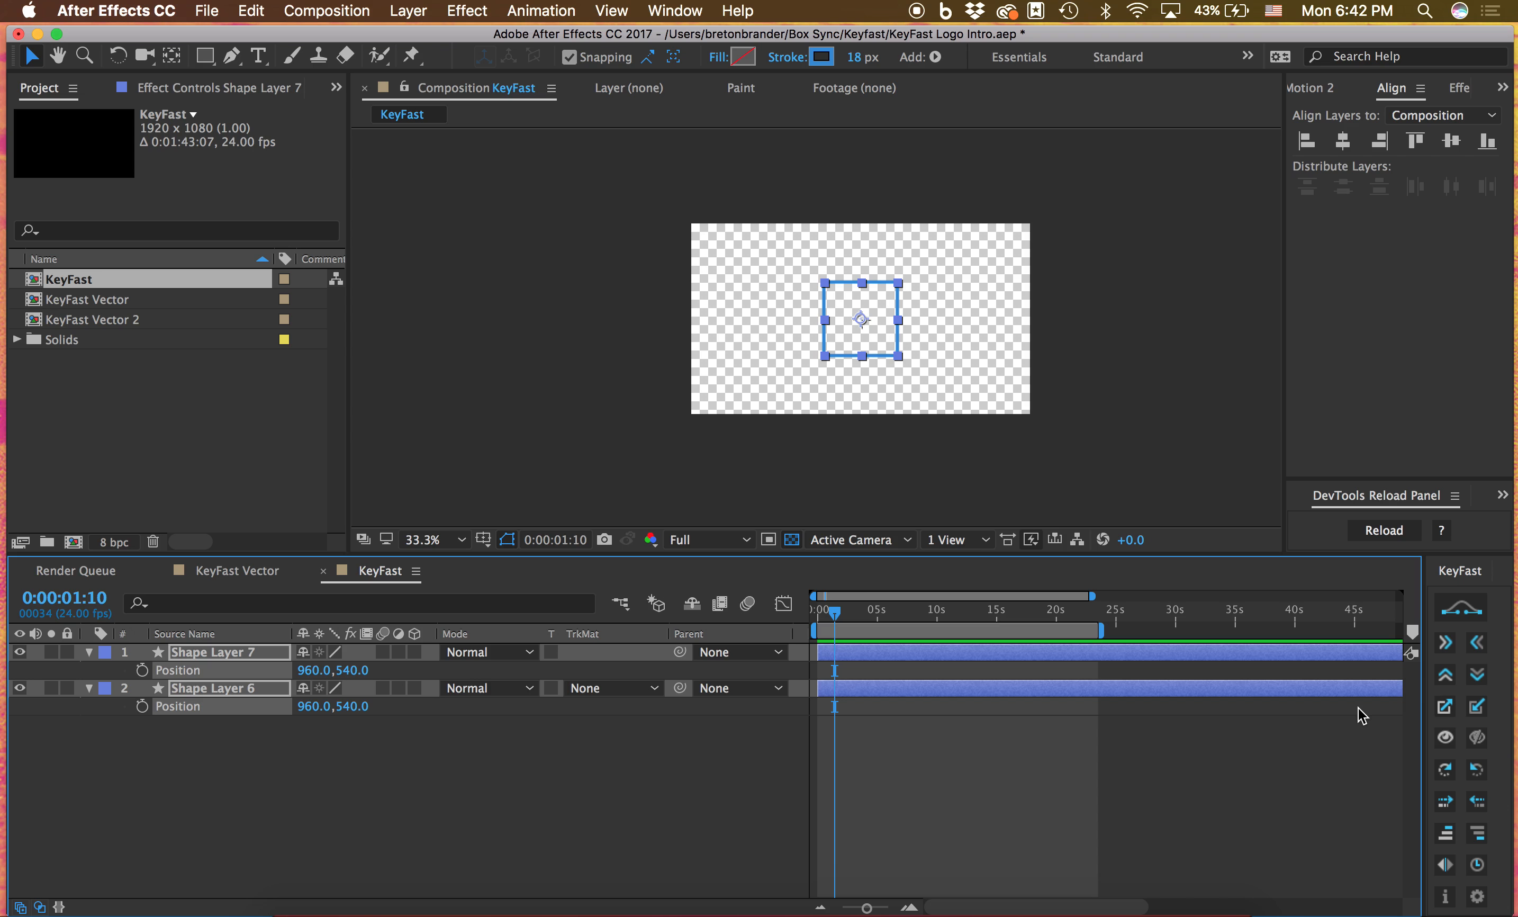
Apply KeyFast's scale-in animation to both shape layers at 0:00:01:10, preview it, and reveal their Scale keyframes
{"action": "left_click", "coordinate": [1445, 707]}
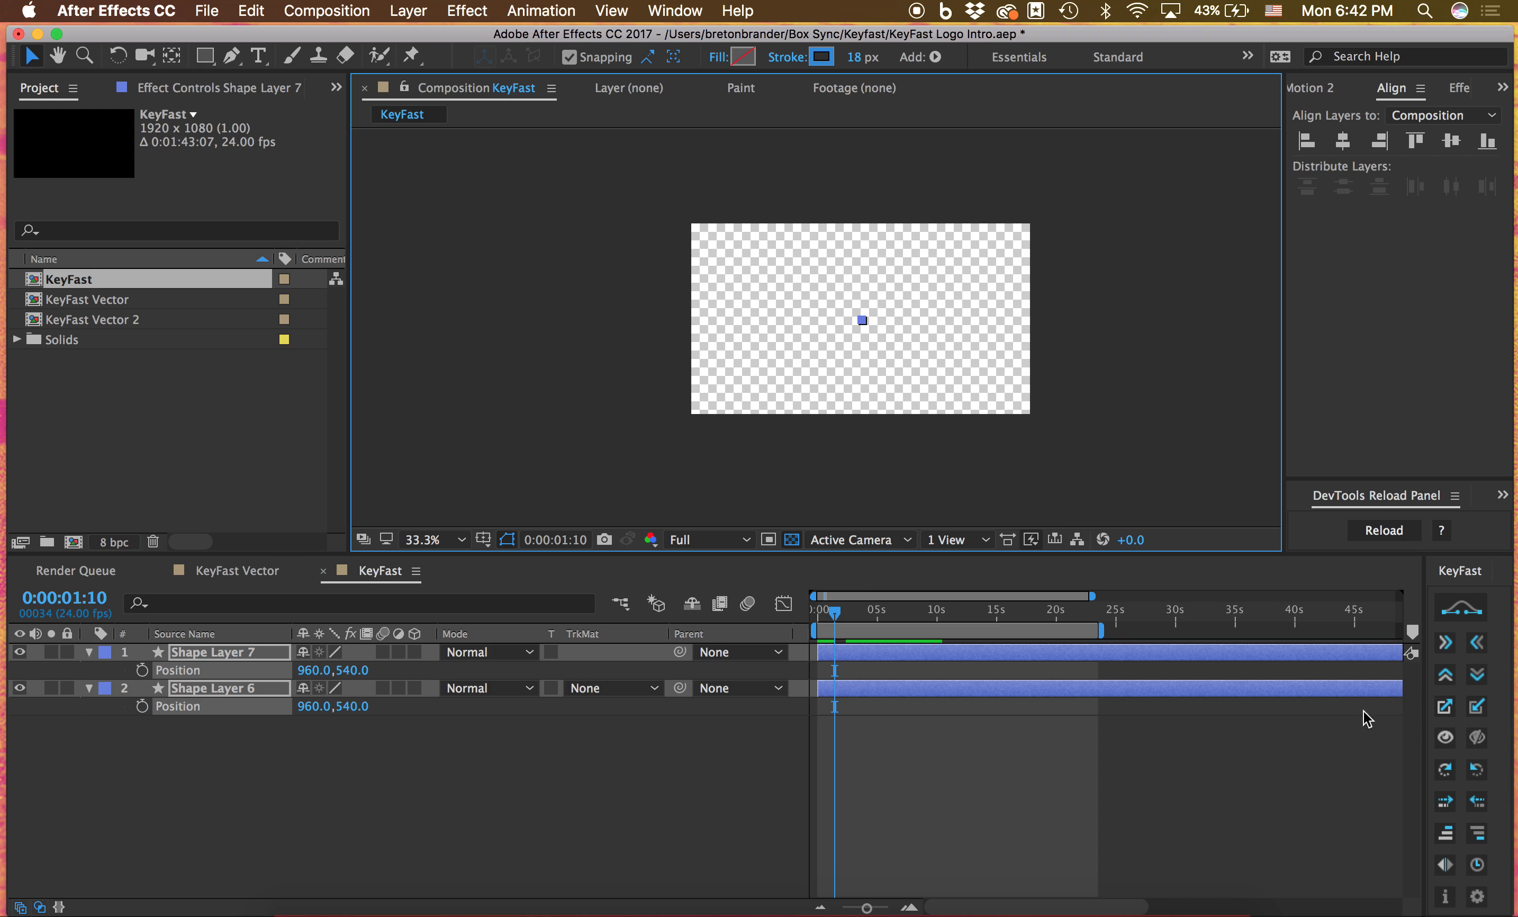
{"action": "left_click", "coordinate": [1237, 728]}
{"action": "key", "text": "space"}
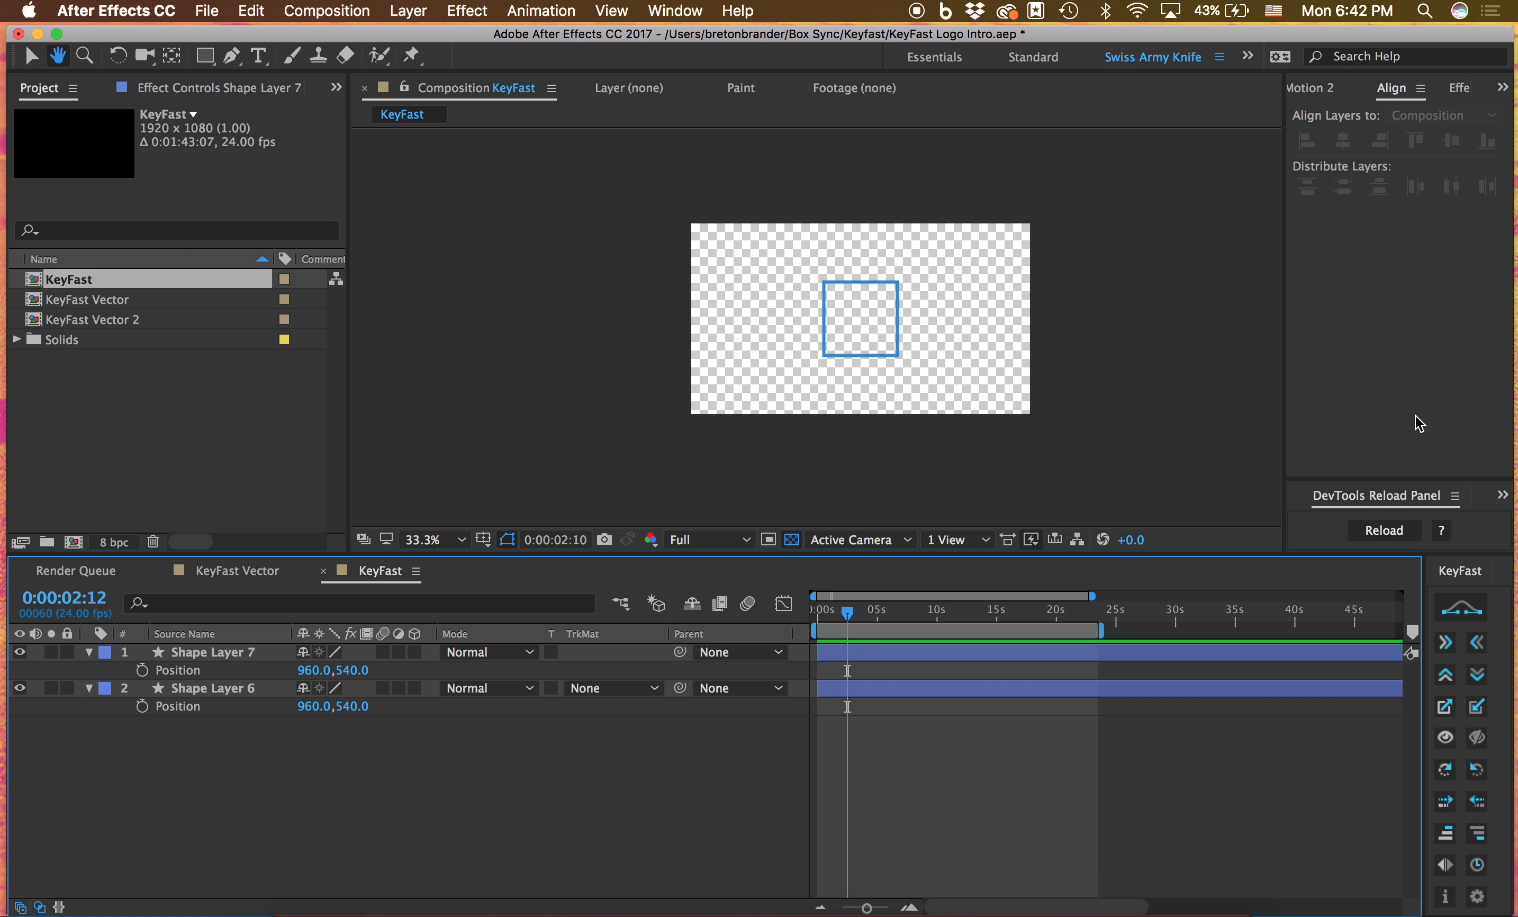
{"action": "key", "text": "super+a"}
{"action": "key", "text": "s"}
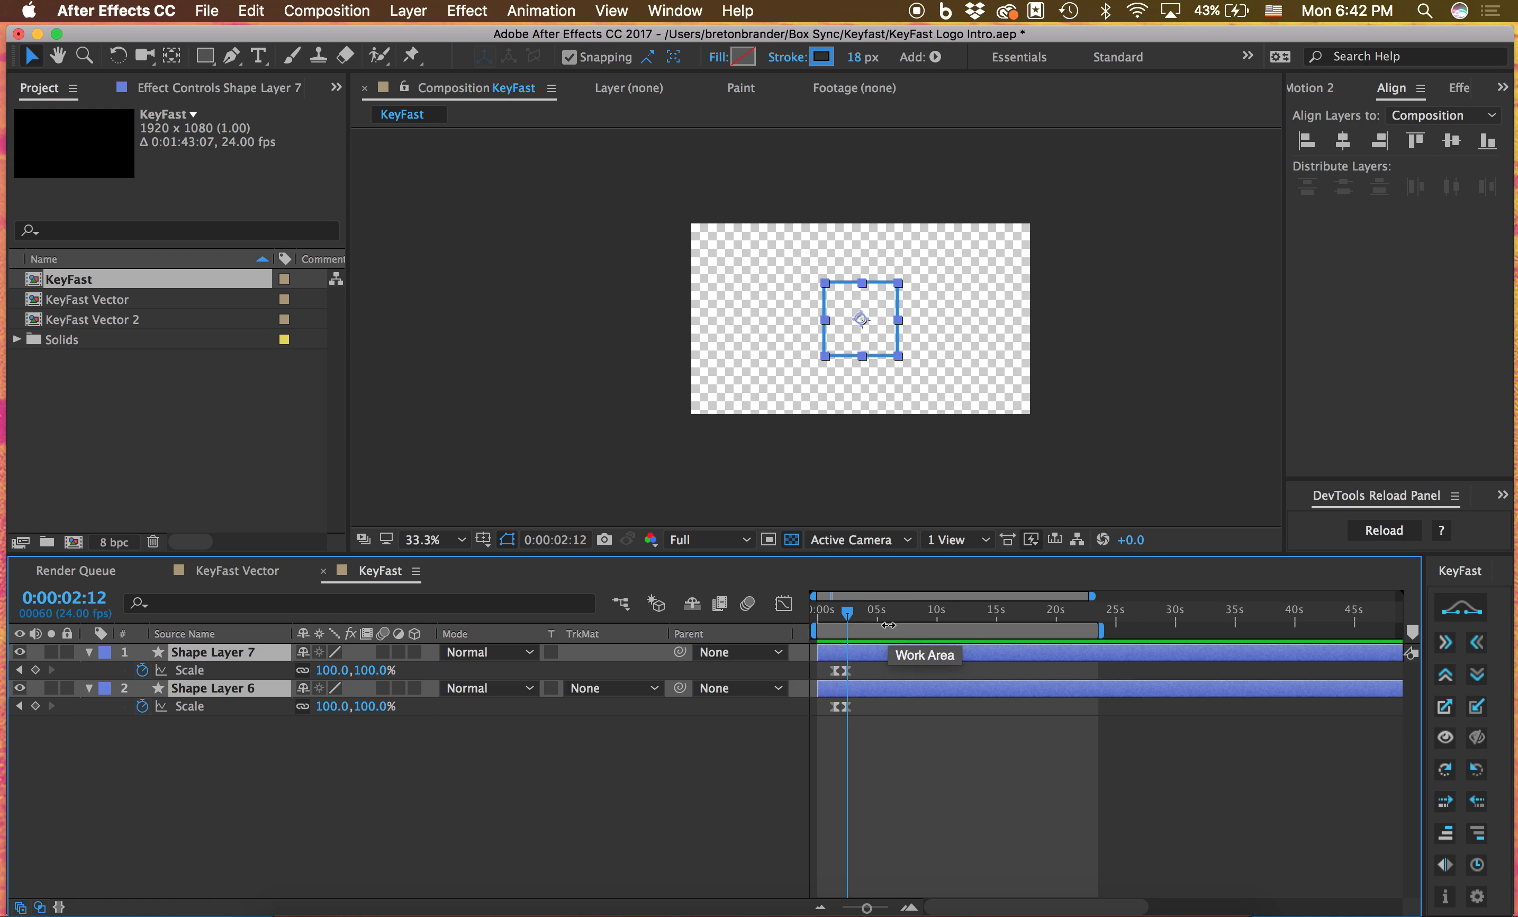
Try KeyFast's scale-out animation on both shape layers at 0:00:05:12, and undo it
{"action": "left_click", "coordinate": [883, 615]}
{"action": "left_click", "coordinate": [1476, 707]}
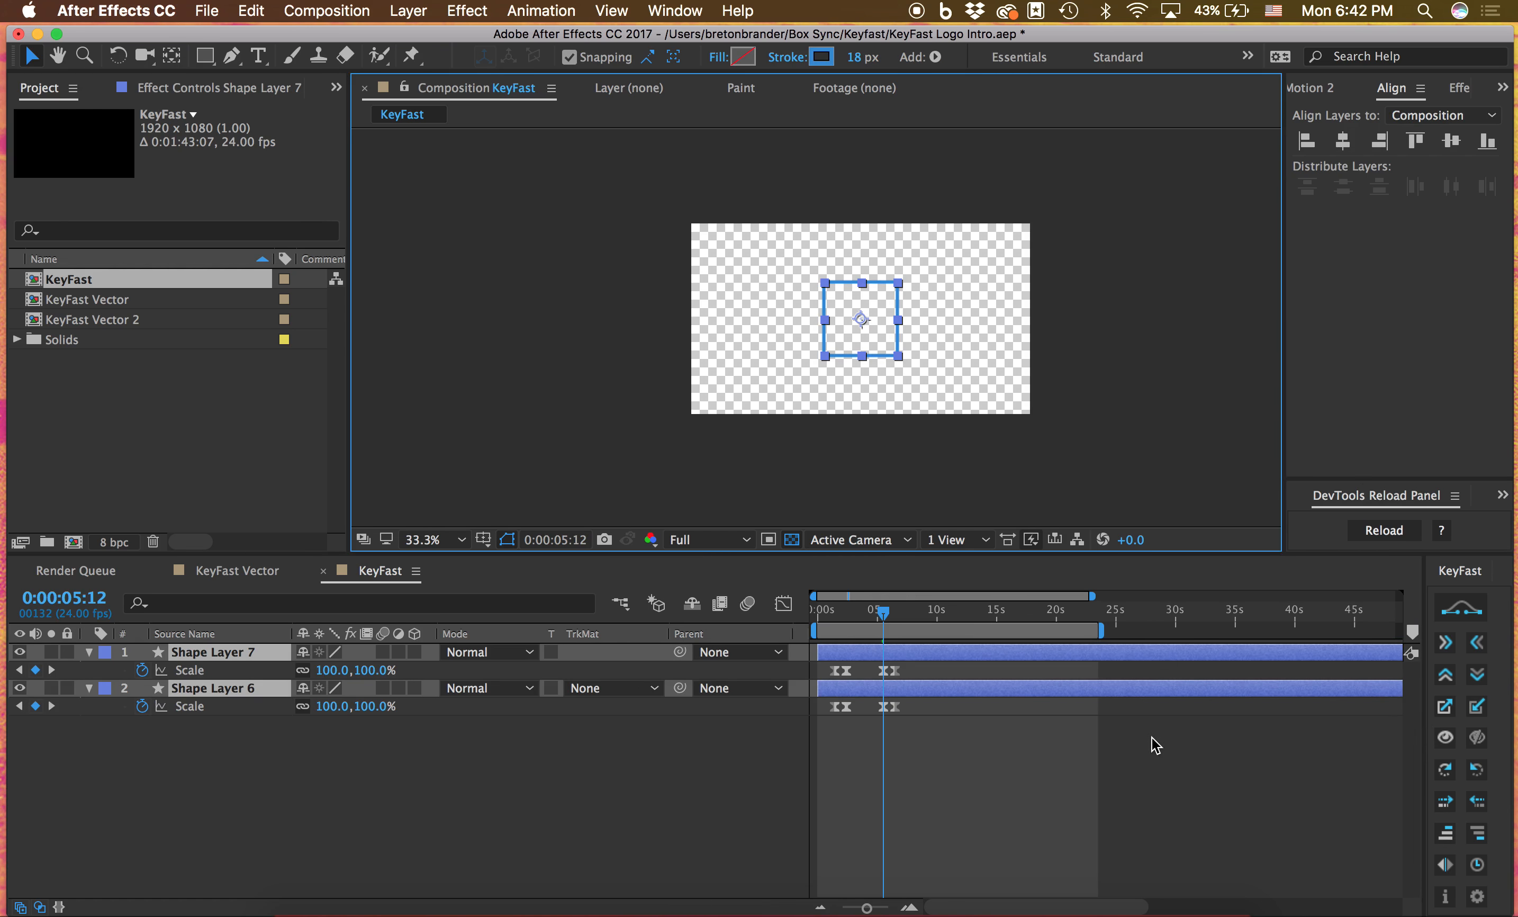
{"action": "key", "text": "super+z"}
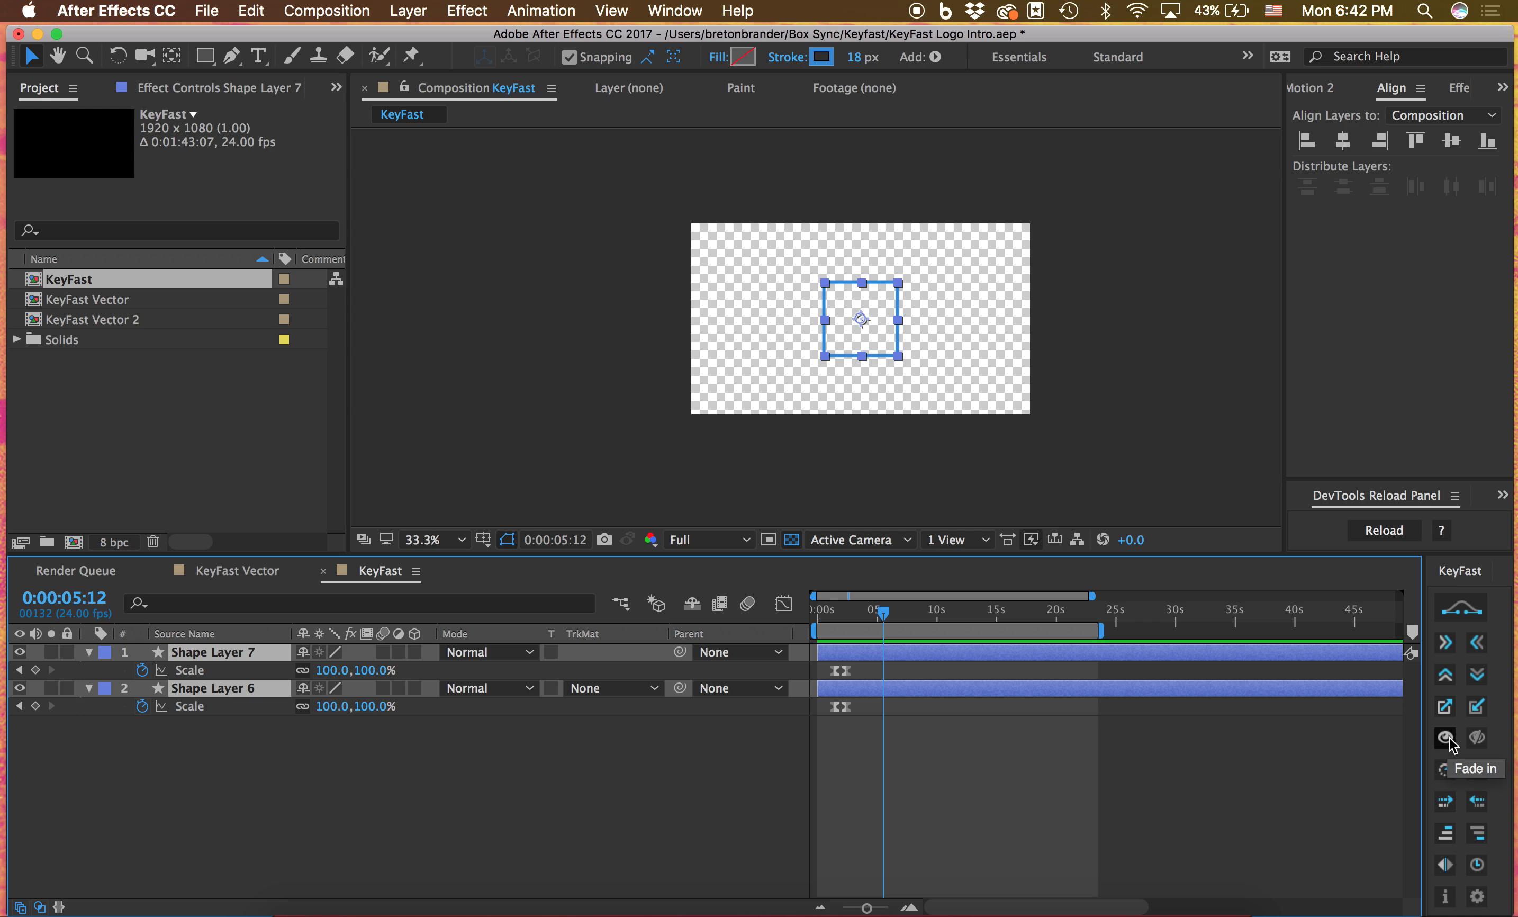
Try KeyFast's opacity fade on both shape layers at 0:00:05:12 and preview it
{"action": "left_click", "coordinate": [1478, 738]}
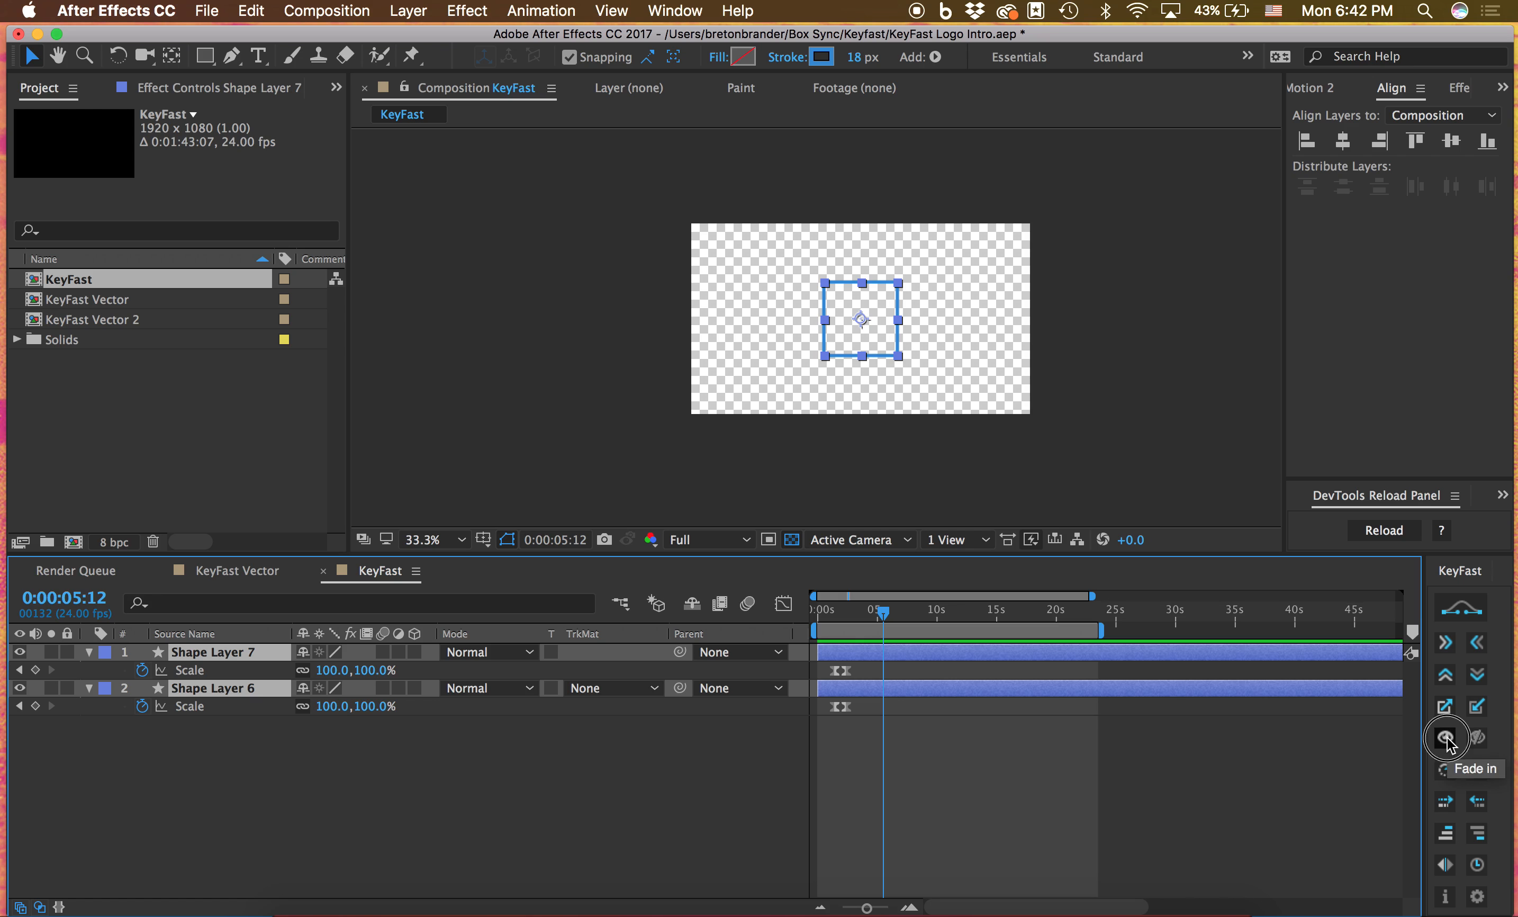
{"action": "left_click", "coordinate": [1103, 732]}
{"action": "key", "text": "space"}
{"action": "key", "text": "space"}
Apply KeyFast's rotate-in animation to both shape layers at 0:00:05:12 and preview it
{"action": "key", "text": "super+a"}
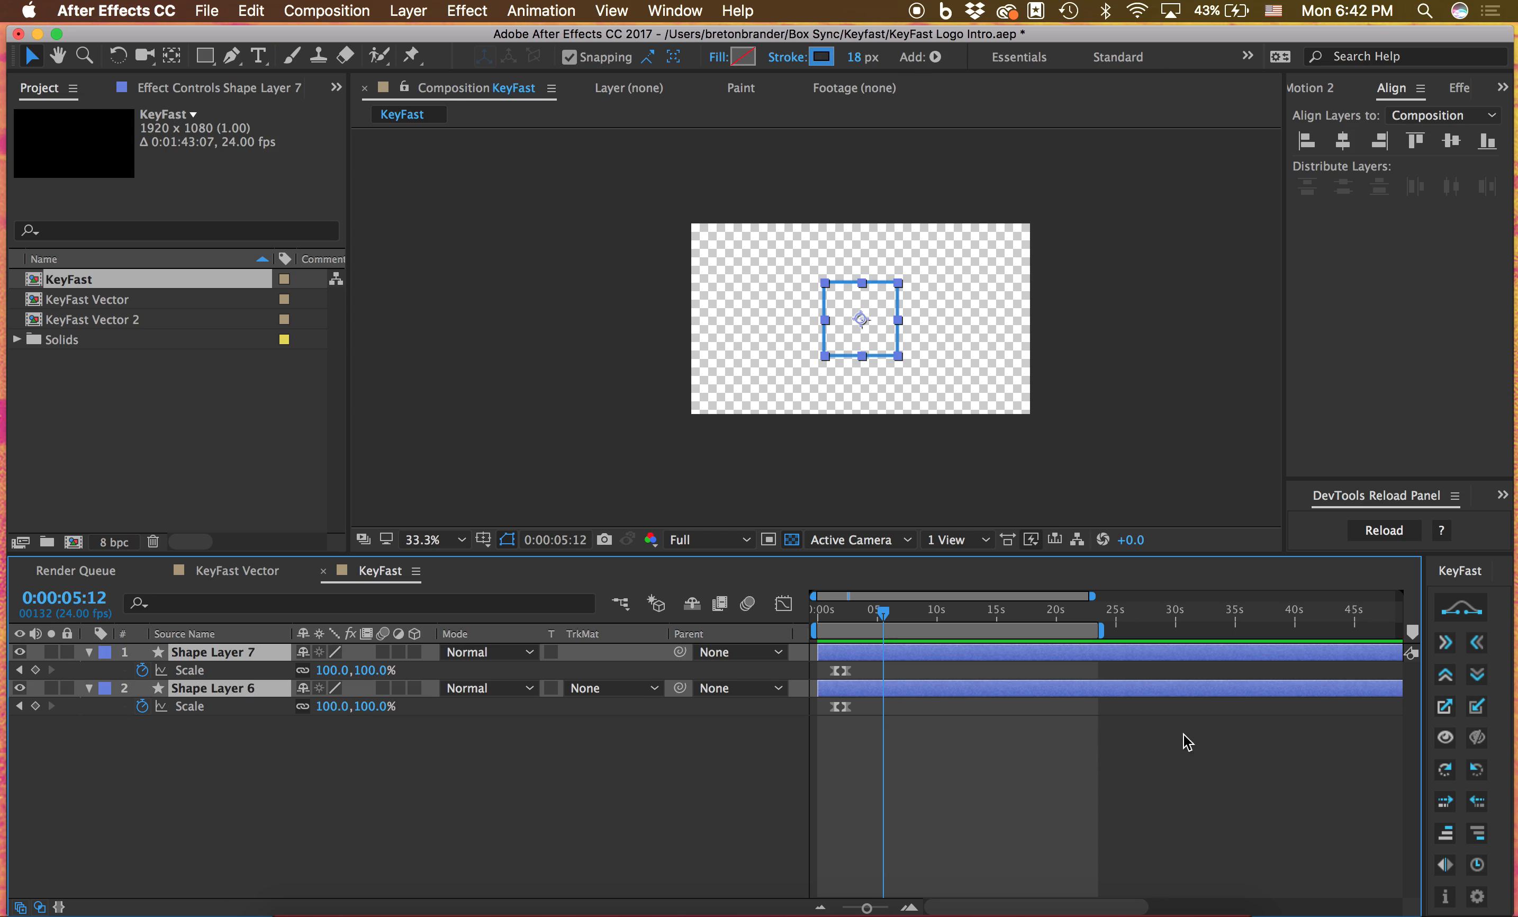
{"action": "left_click", "coordinate": [1444, 772]}
{"action": "left_click", "coordinate": [1309, 858]}
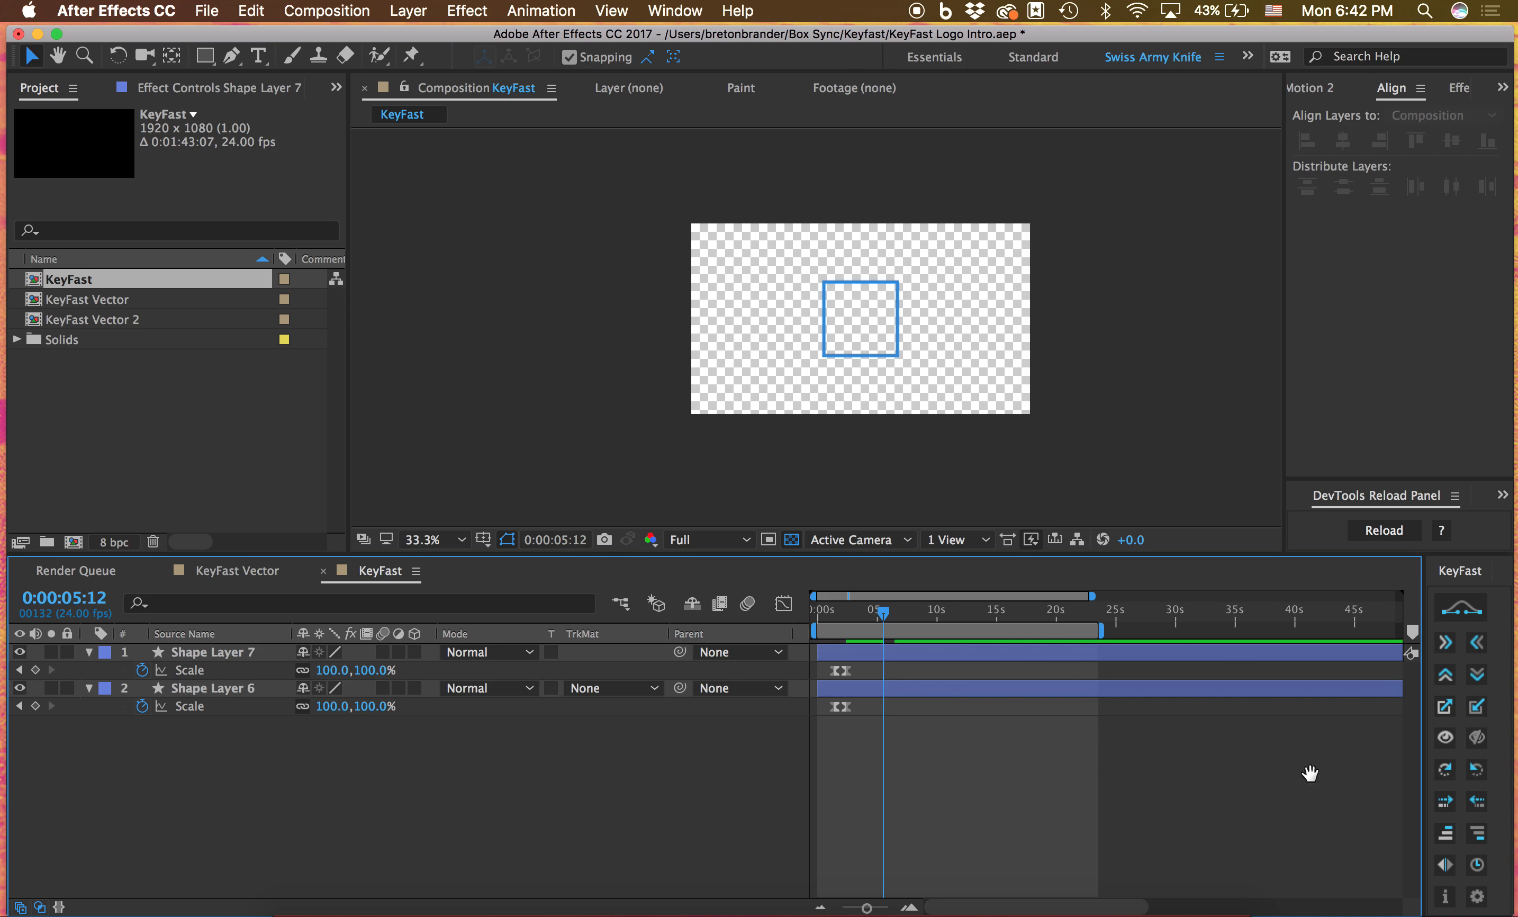
{"action": "key", "text": "space"}
{"action": "key", "text": "space"}
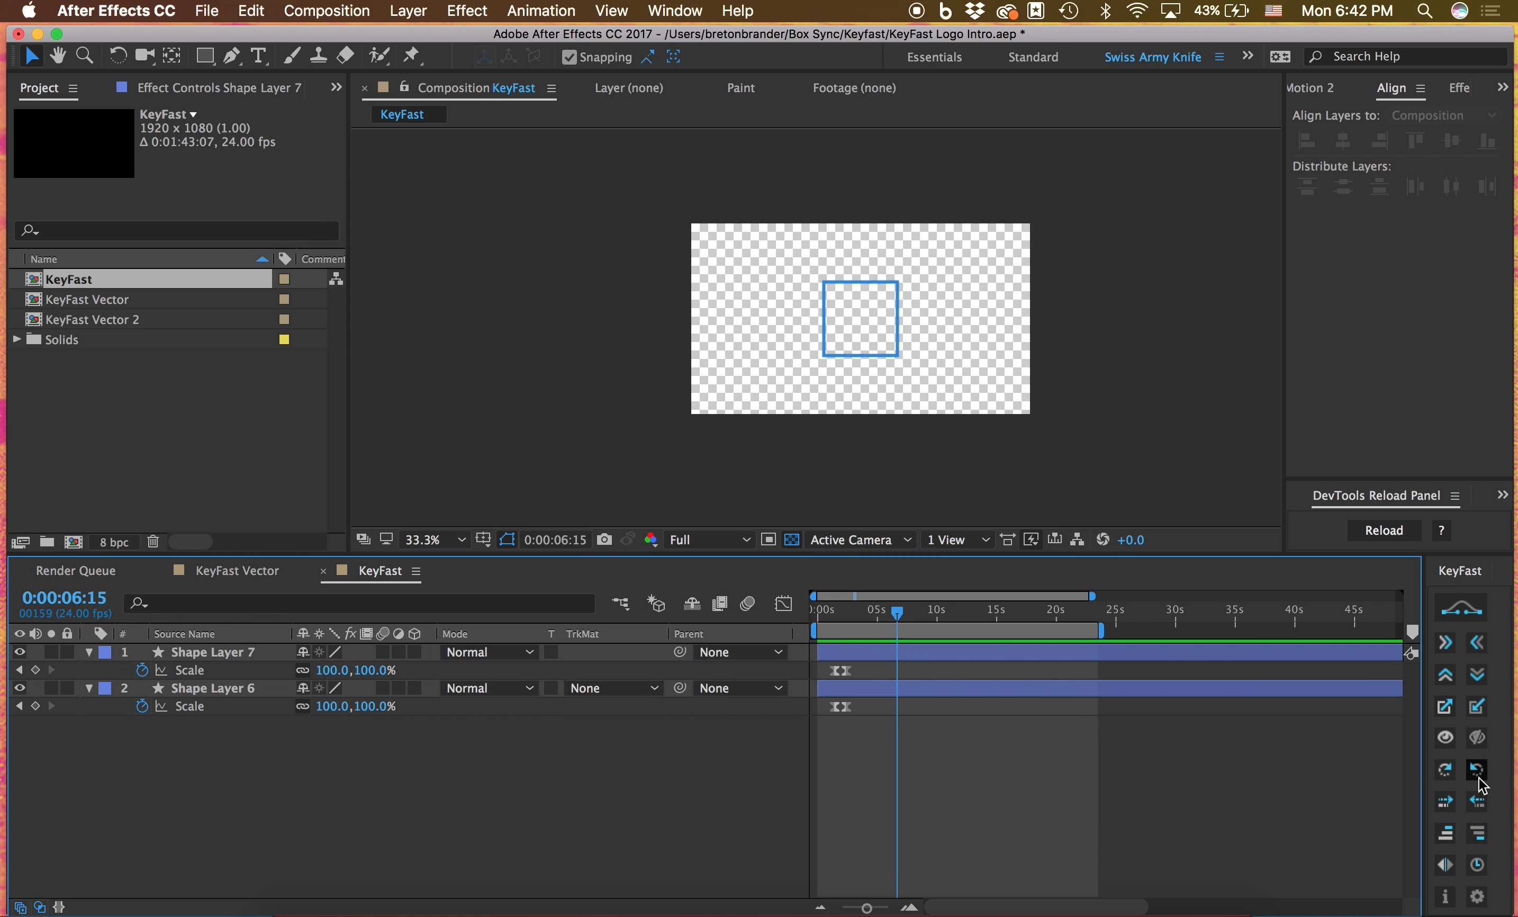
Reveal the keyframed properties of both shape layers and delete their Rotation keyframes
{"action": "key", "text": "super+a"}
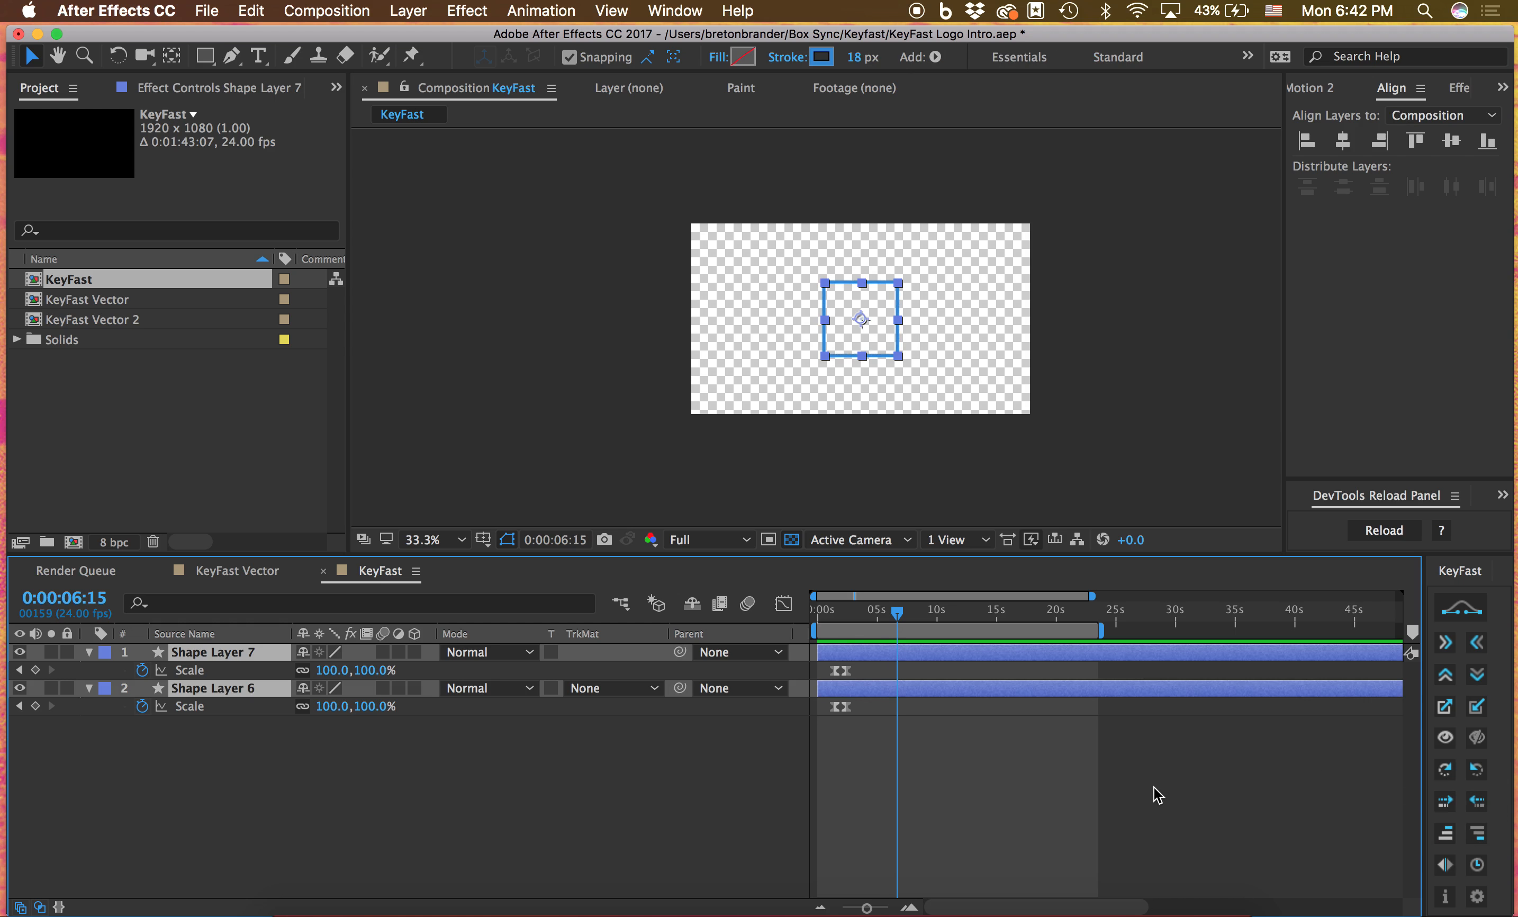
{"action": "key", "text": "u"}
{"action": "key", "text": "u"}
{"action": "left_click_drag", "start_coordinate": [914, 755], "coordinate": [864, 680]}
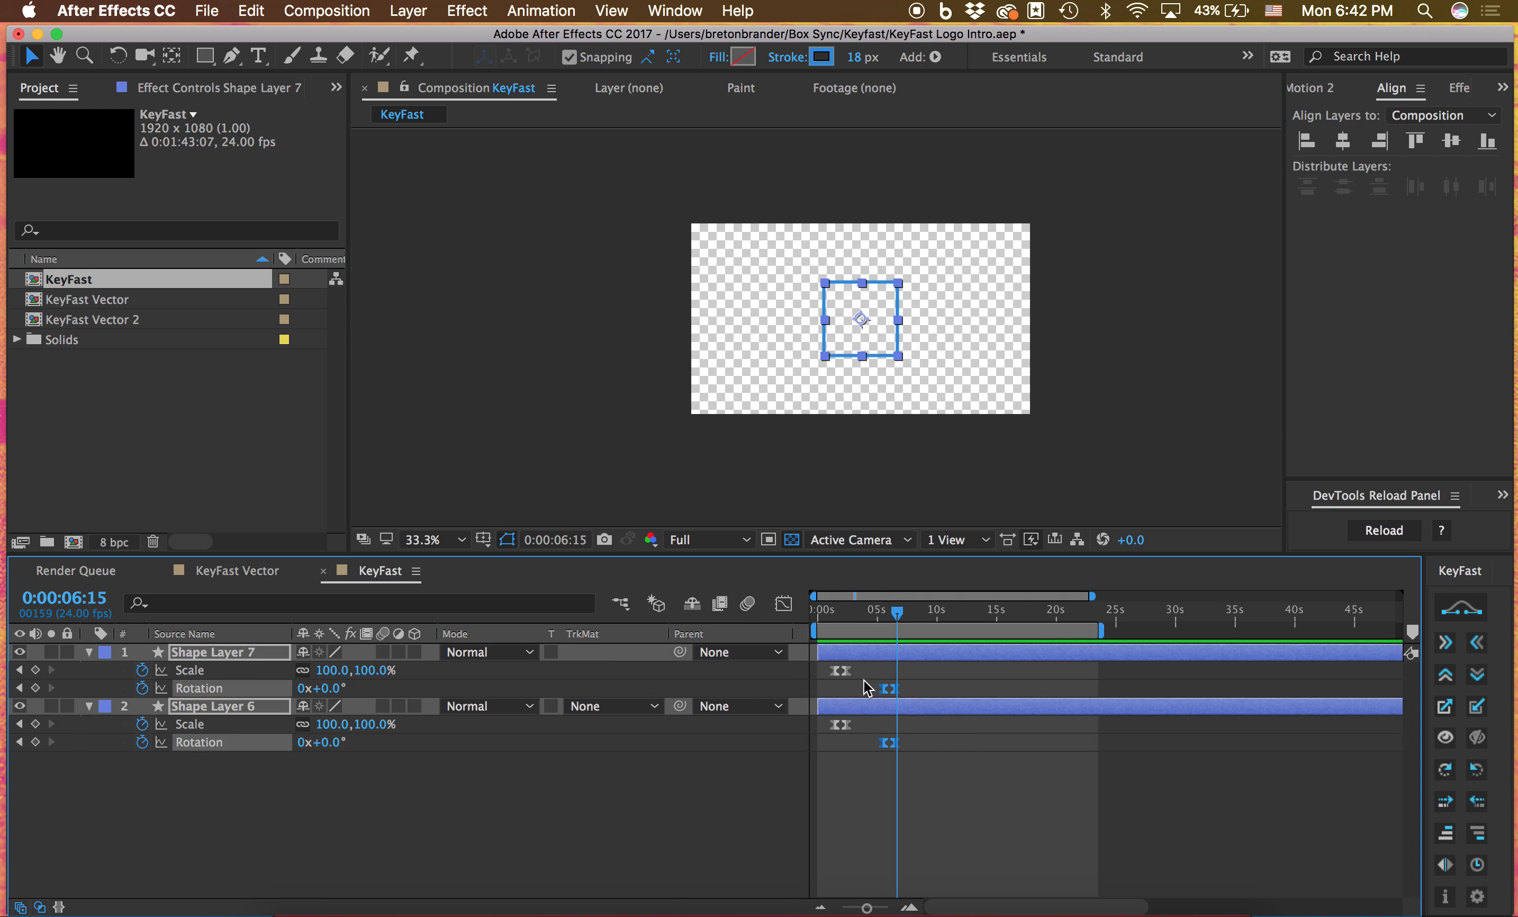
{"action": "key", "text": "Delete"}
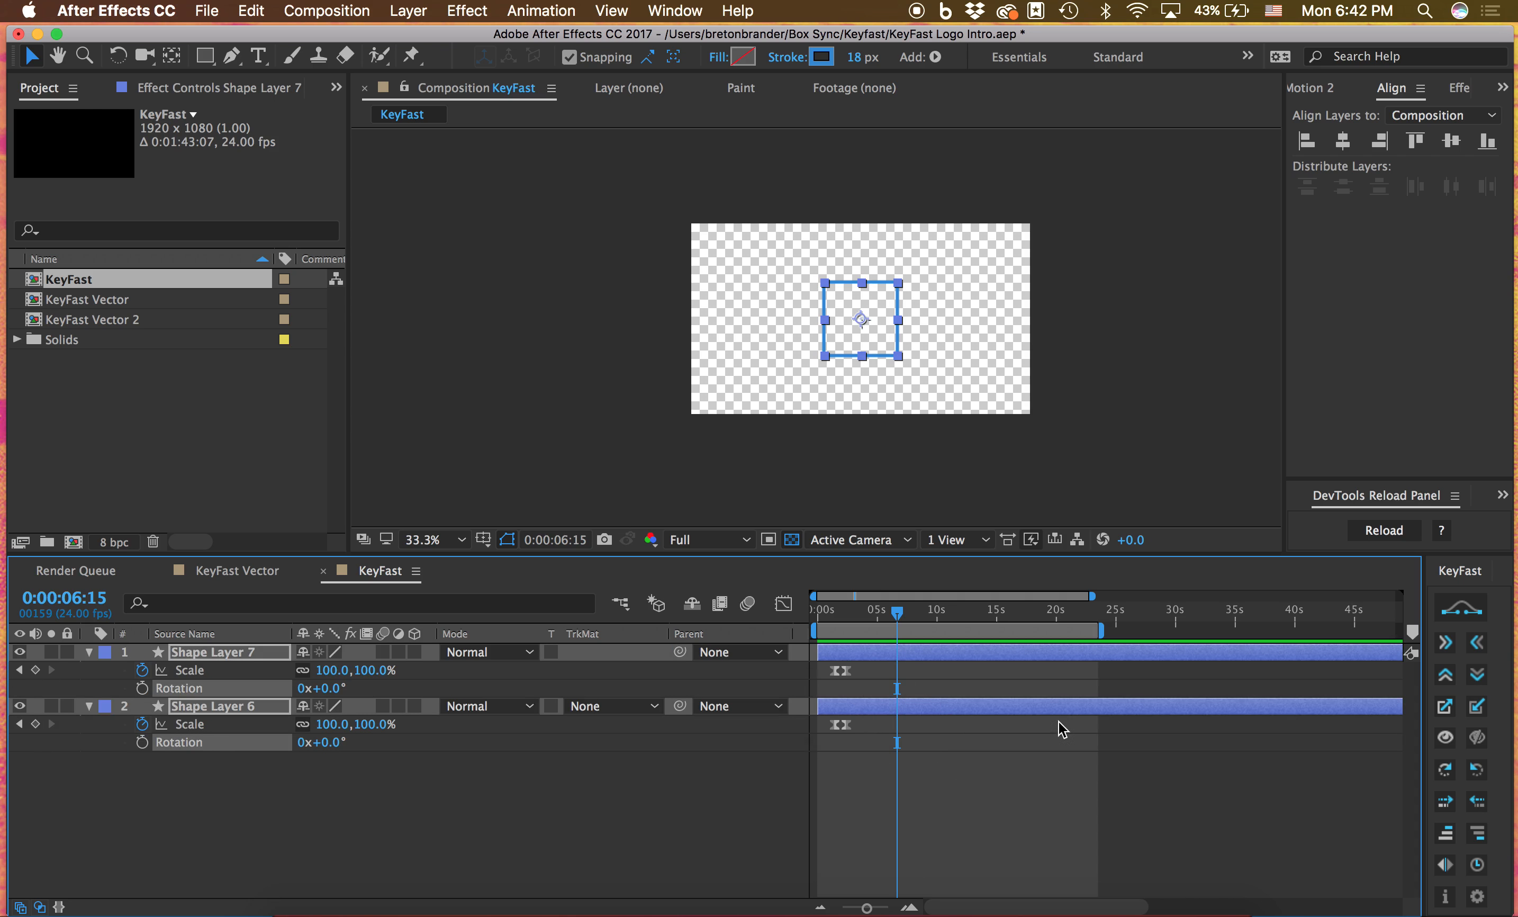
Set the stroke width of both shape layers to 19 px
{"action": "left_click", "coordinate": [984, 768]}
{"action": "left_click", "coordinate": [867, 277]}
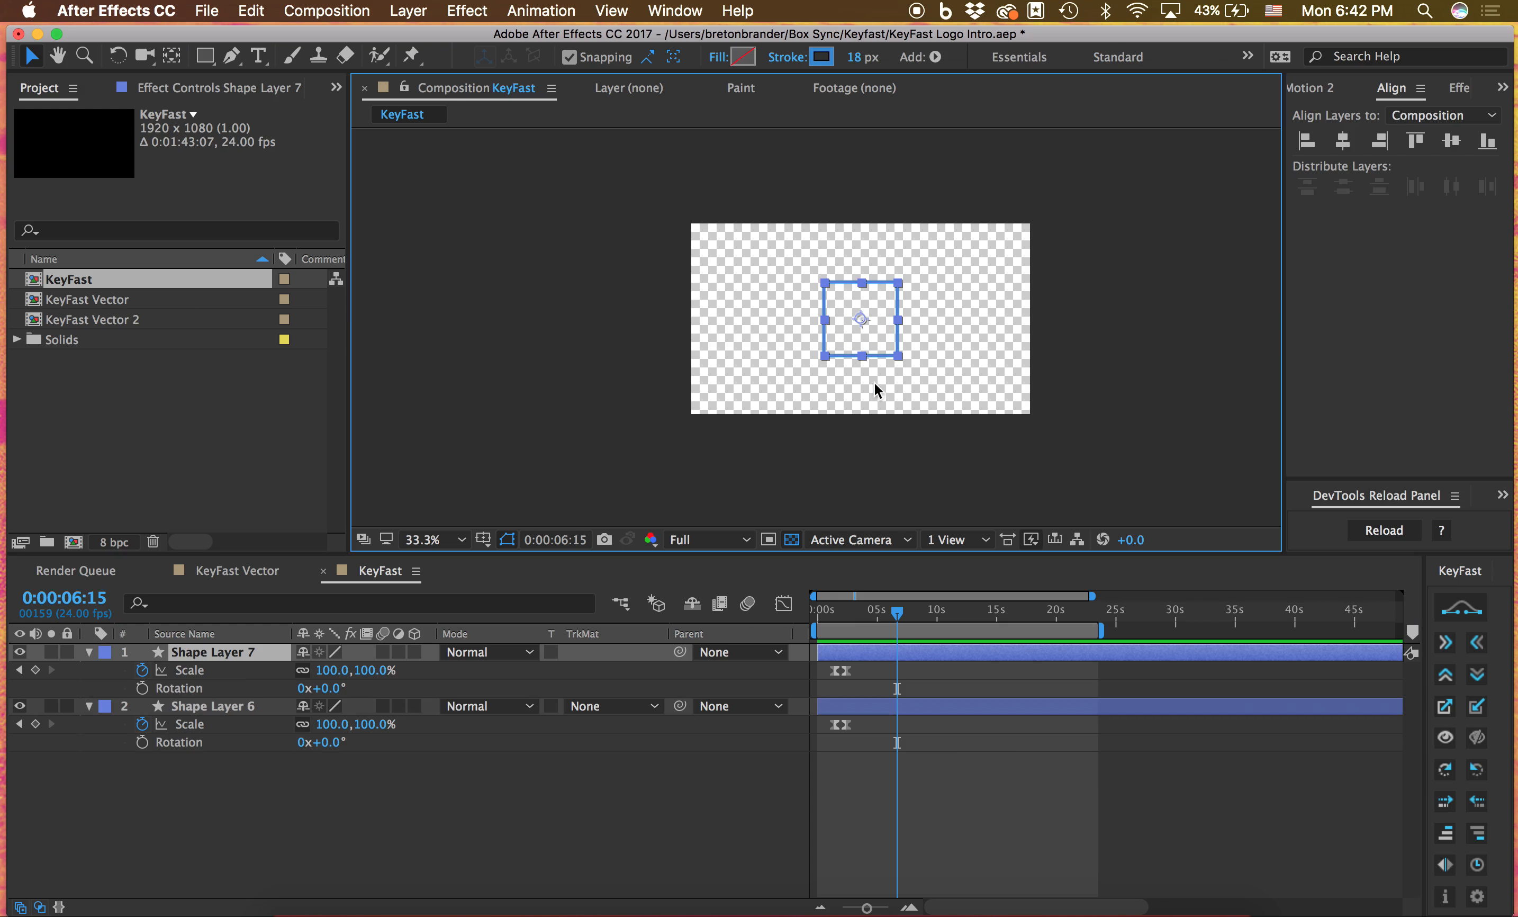
{"action": "key", "text": "super+a"}
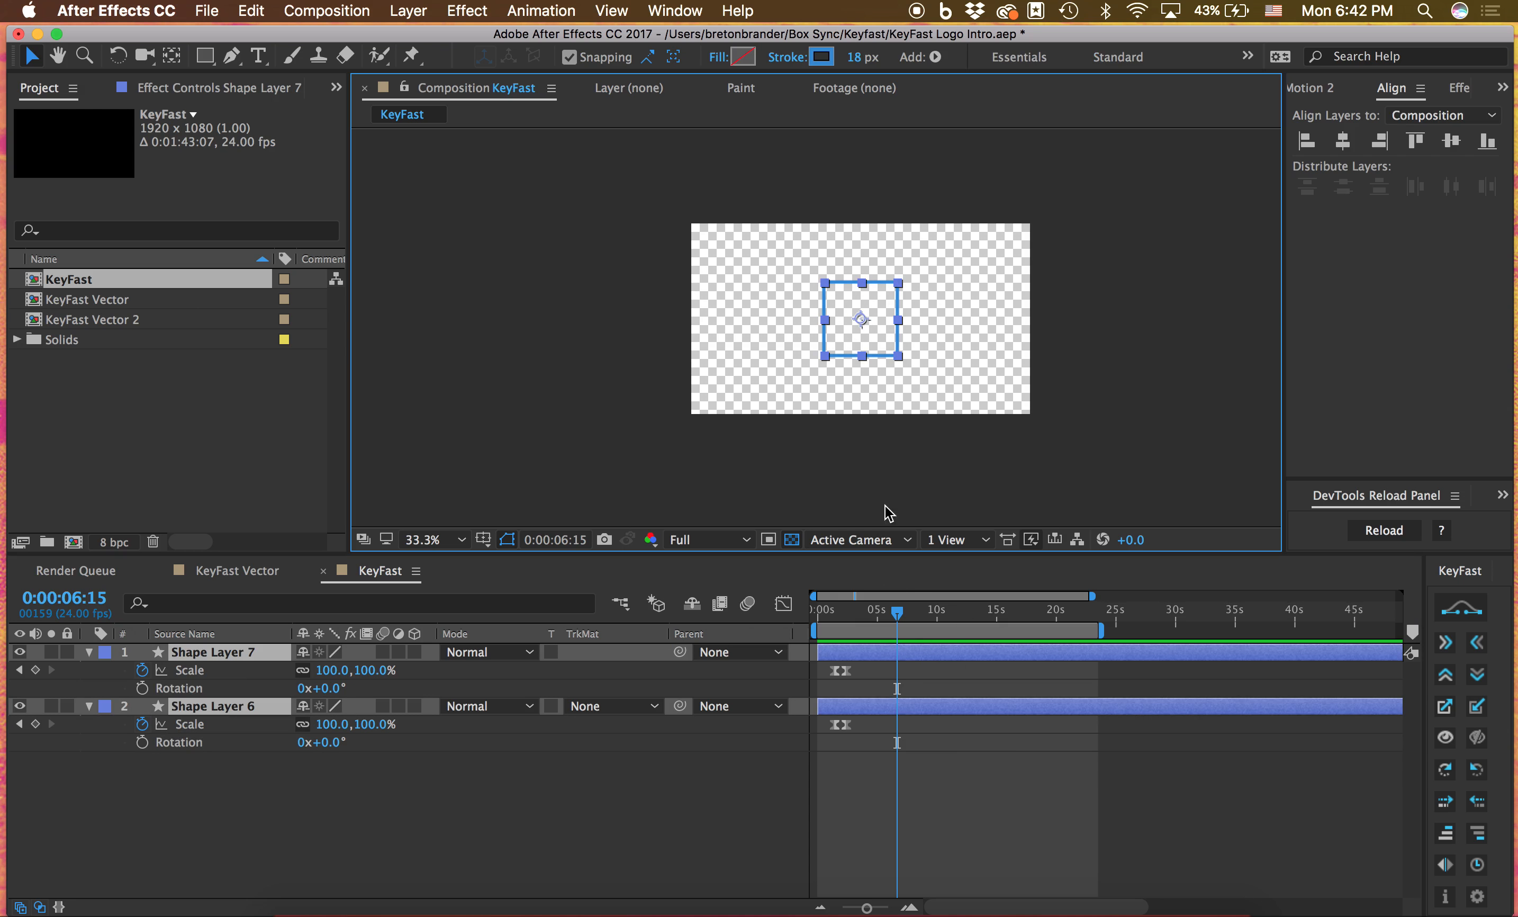
{"action": "mouse_move", "coordinate": [861, 63]}
{"action": "left_mouse_down"}
{"action": "mouse_move", "coordinate": [838, 69]}
{"action": "mouse_move", "coordinate": [860, 65]}
{"action": "left_mouse_up"}
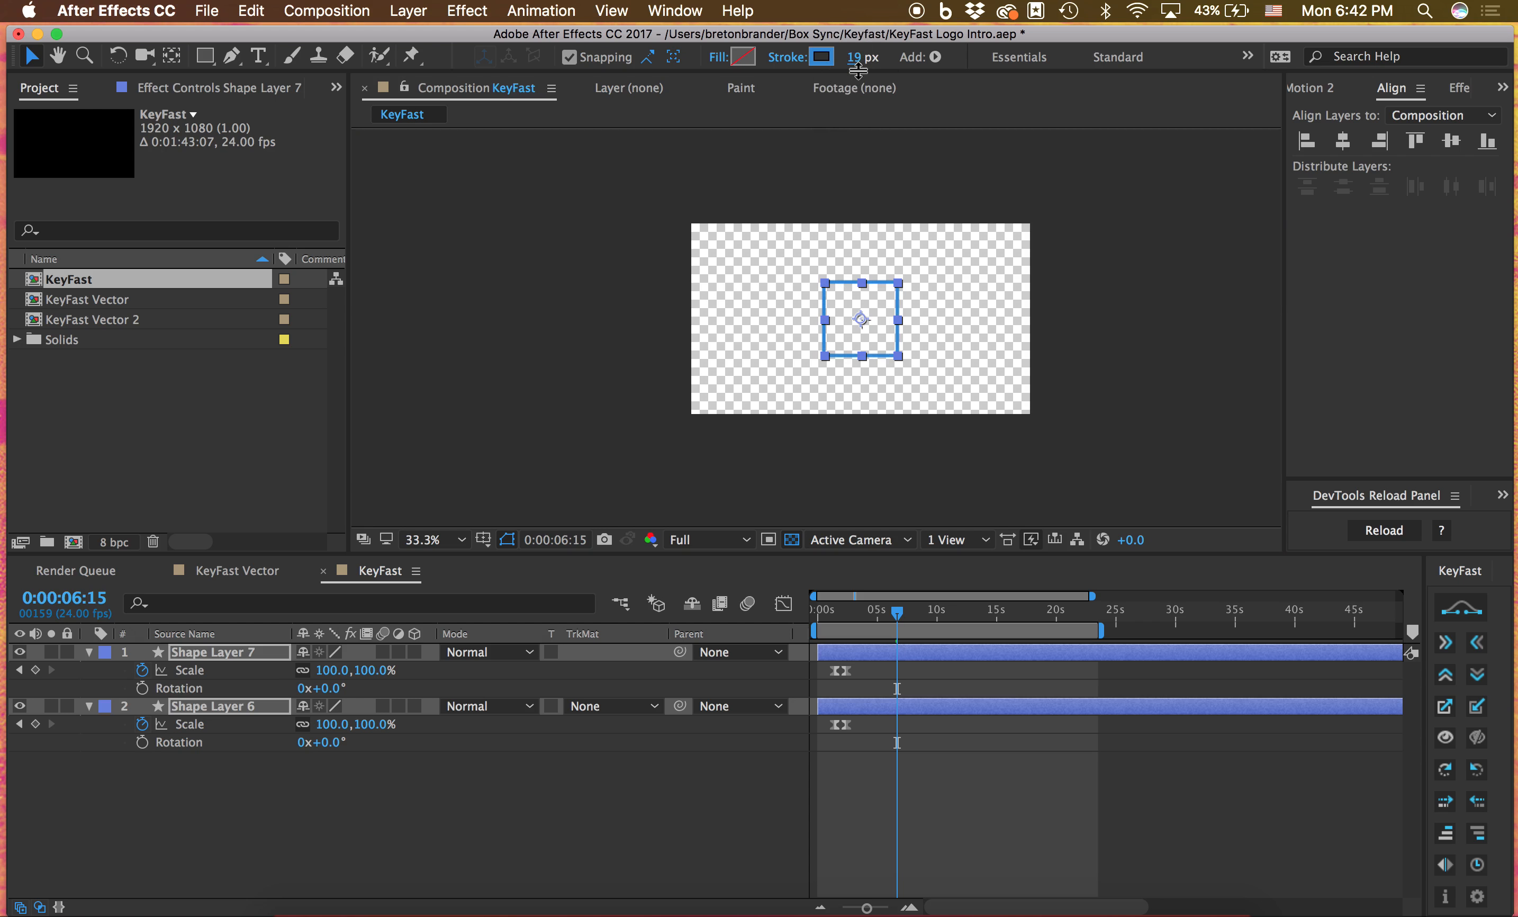
Apply KeyFast's stroke draw-on animation to both shape layers at 0:00:06:15 and preview it
{"action": "mouse_move", "coordinate": [1167, 913]}
{"action": "left_click", "coordinate": [1448, 801]}
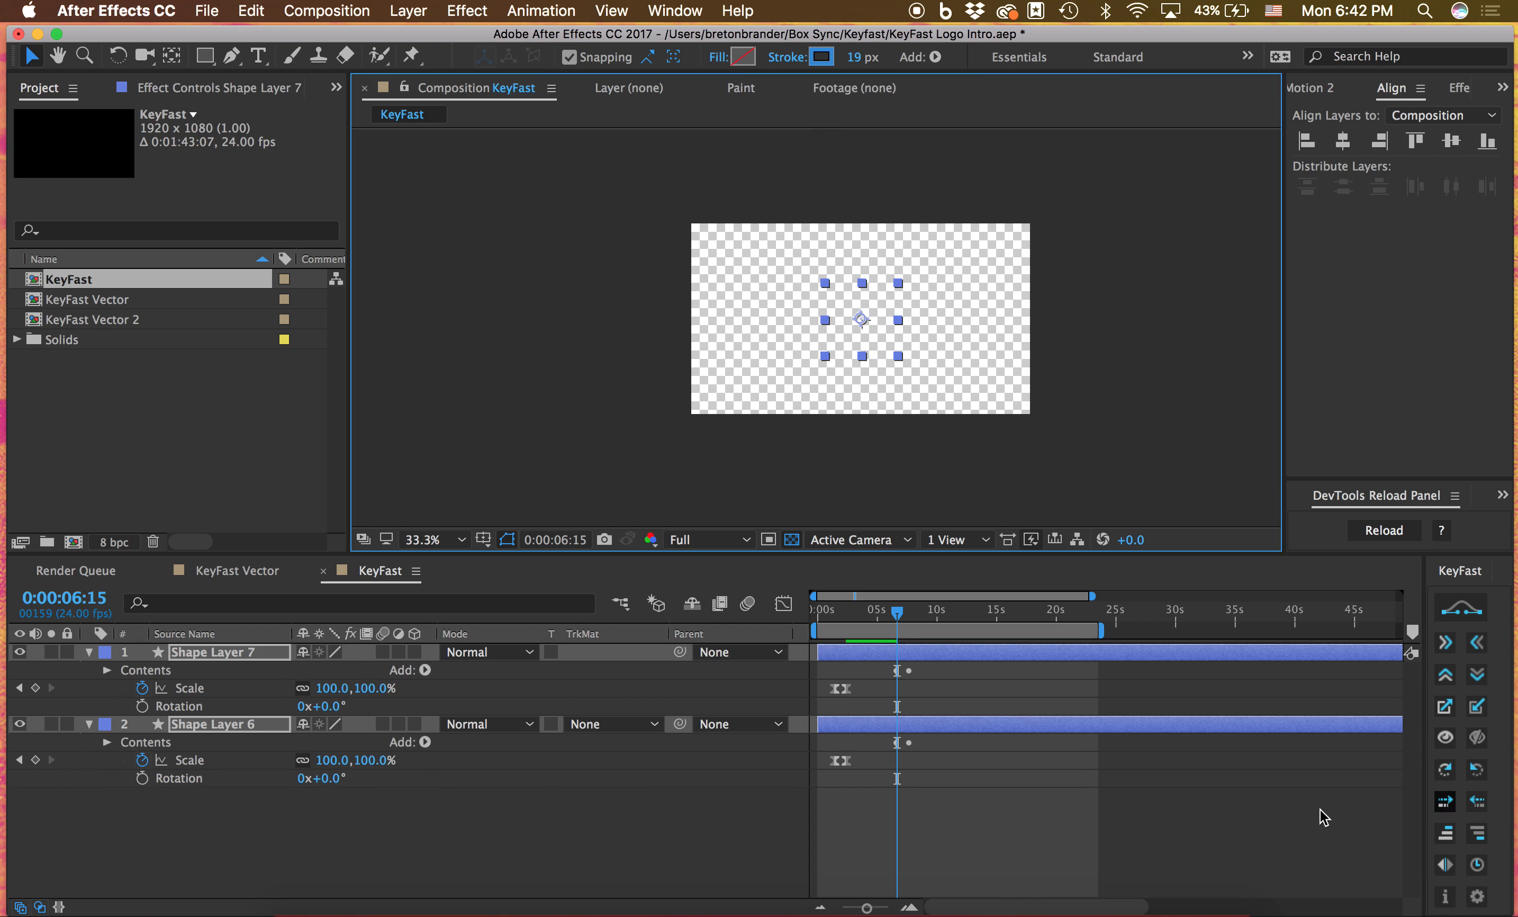
{"action": "left_click", "coordinate": [1147, 809]}
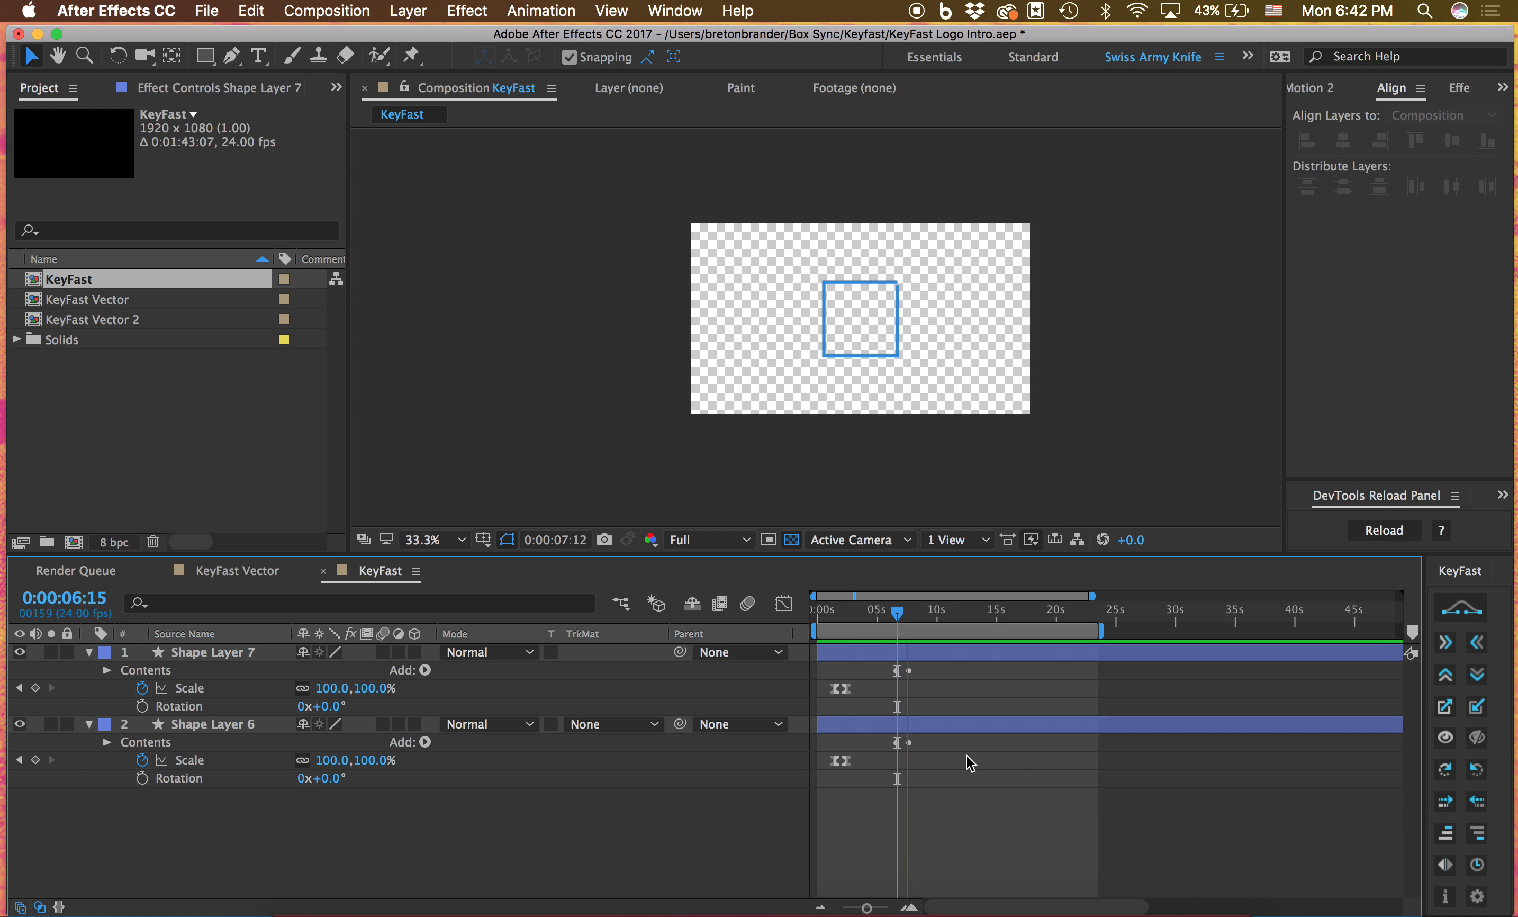
{"action": "key", "text": "k"}
Shift Shape Layer 6 left so the two squares sit side by side, and replay the draw-on from about 0:00:06:11
{"action": "left_click", "coordinate": [949, 724]}
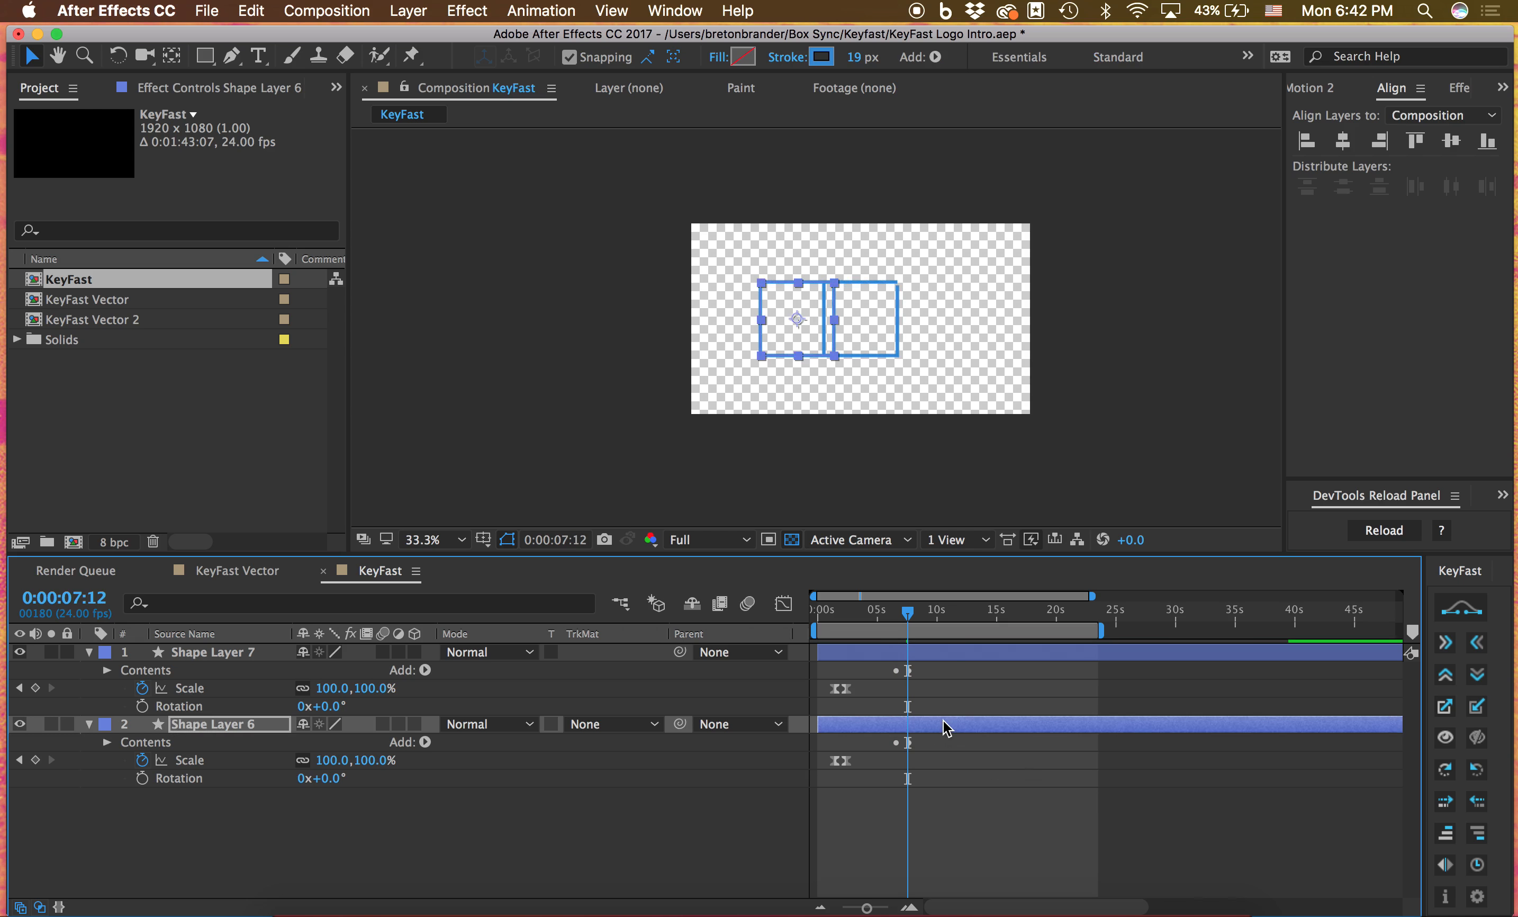
{"action": "left_click", "coordinate": [897, 617]}
{"action": "key", "text": "space"}
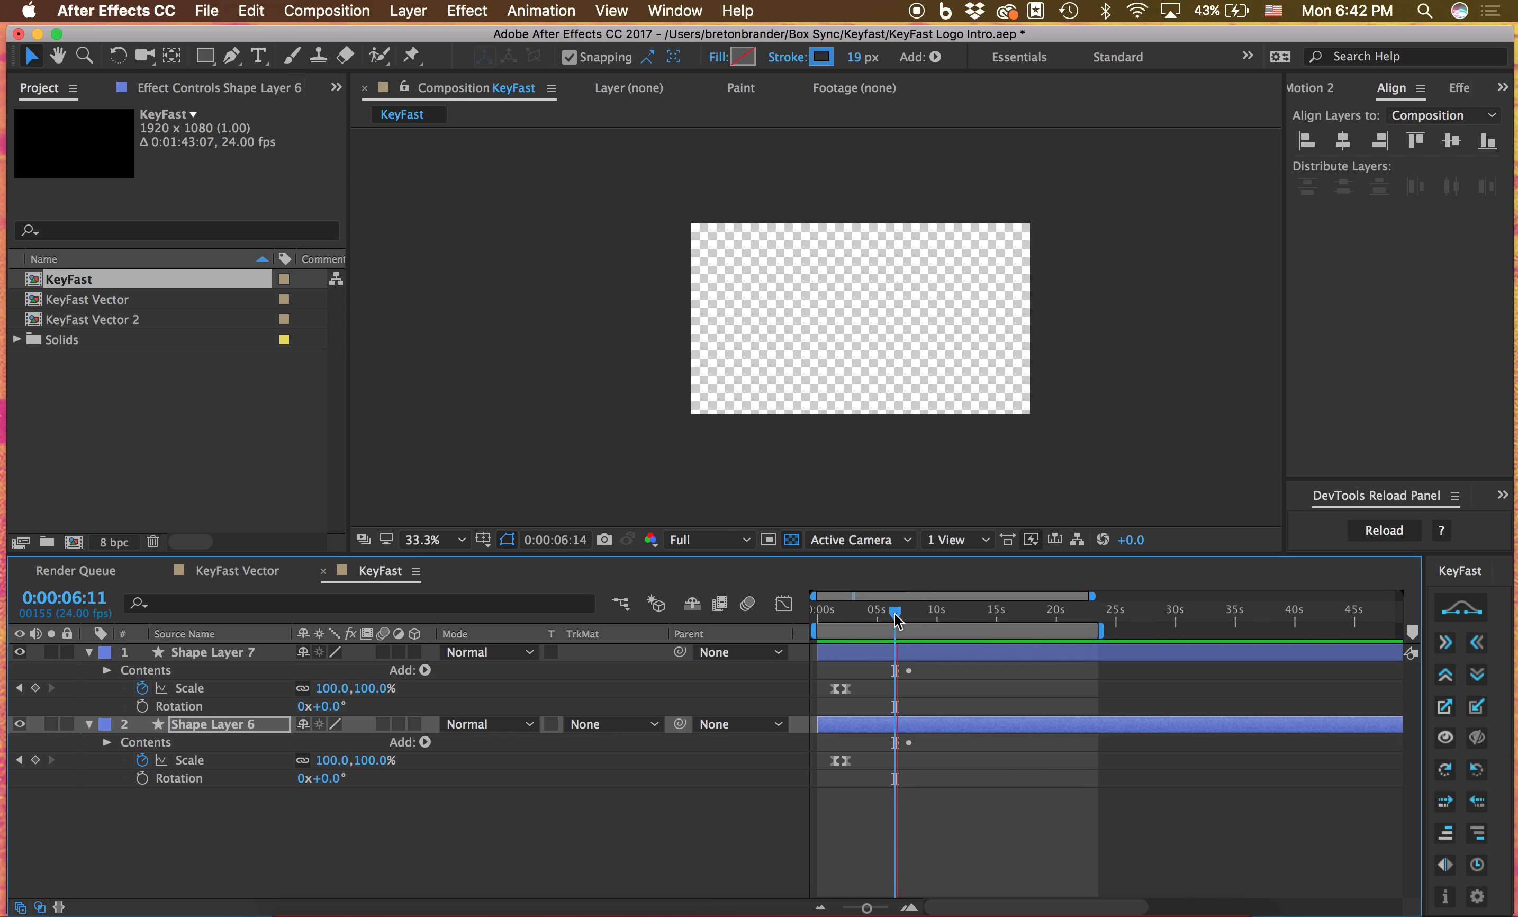
{"action": "left_click", "coordinate": [897, 617]}
{"action": "left_click_drag", "start_coordinate": [897, 617], "coordinate": [900, 617]}
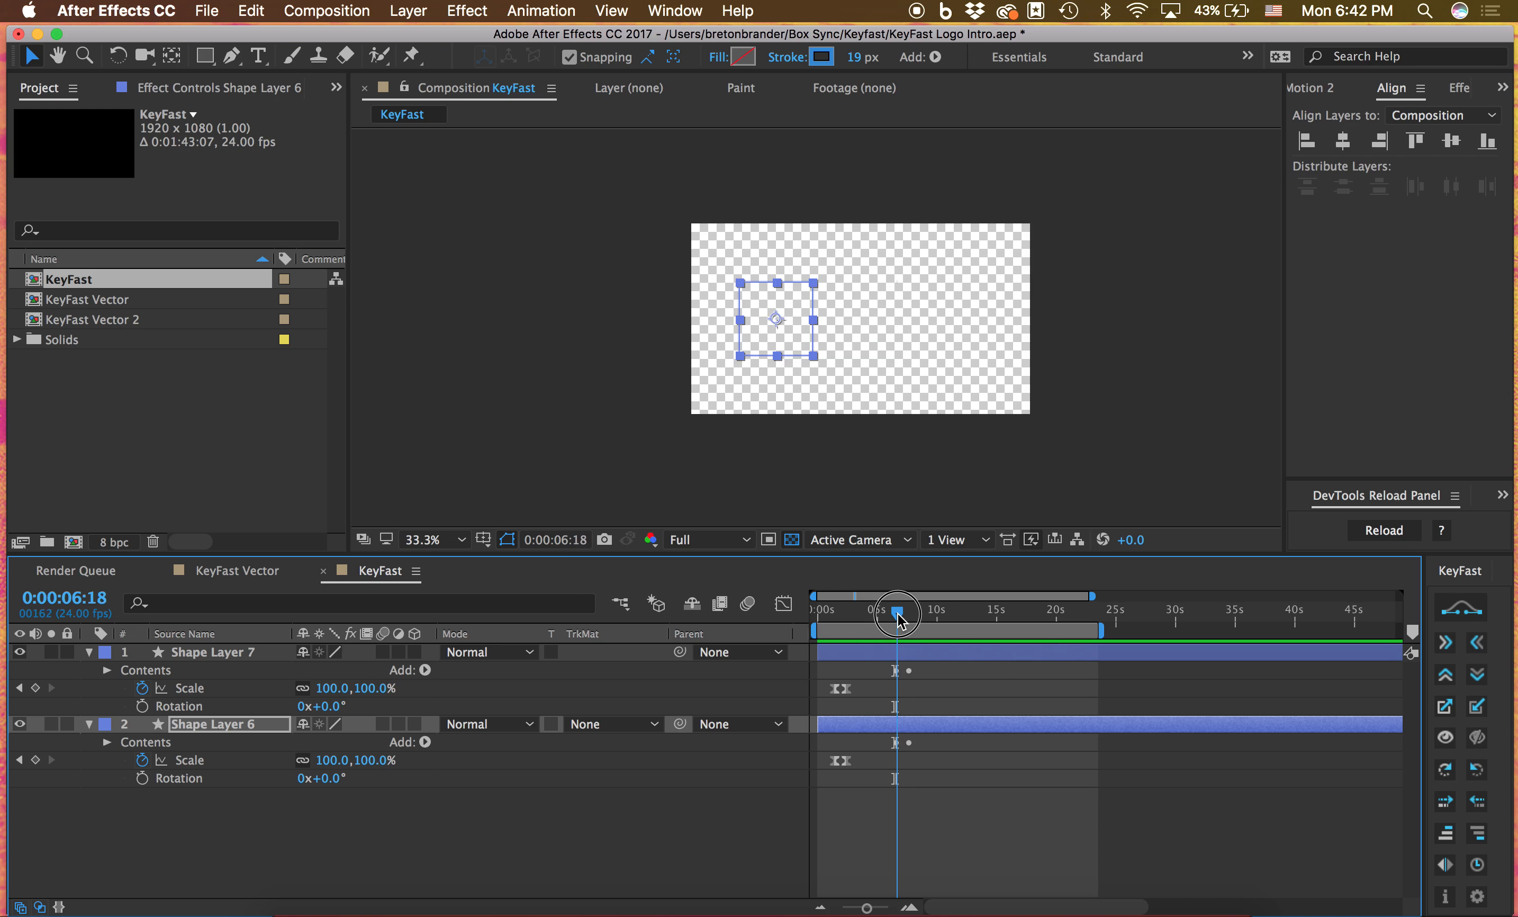
Try KeyFast's reverse stroke draw-off on Shape Layers 6 and 7 at 0:00:08:08 and preview it
{"action": "left_click", "coordinate": [909, 656], "text": "shift"}
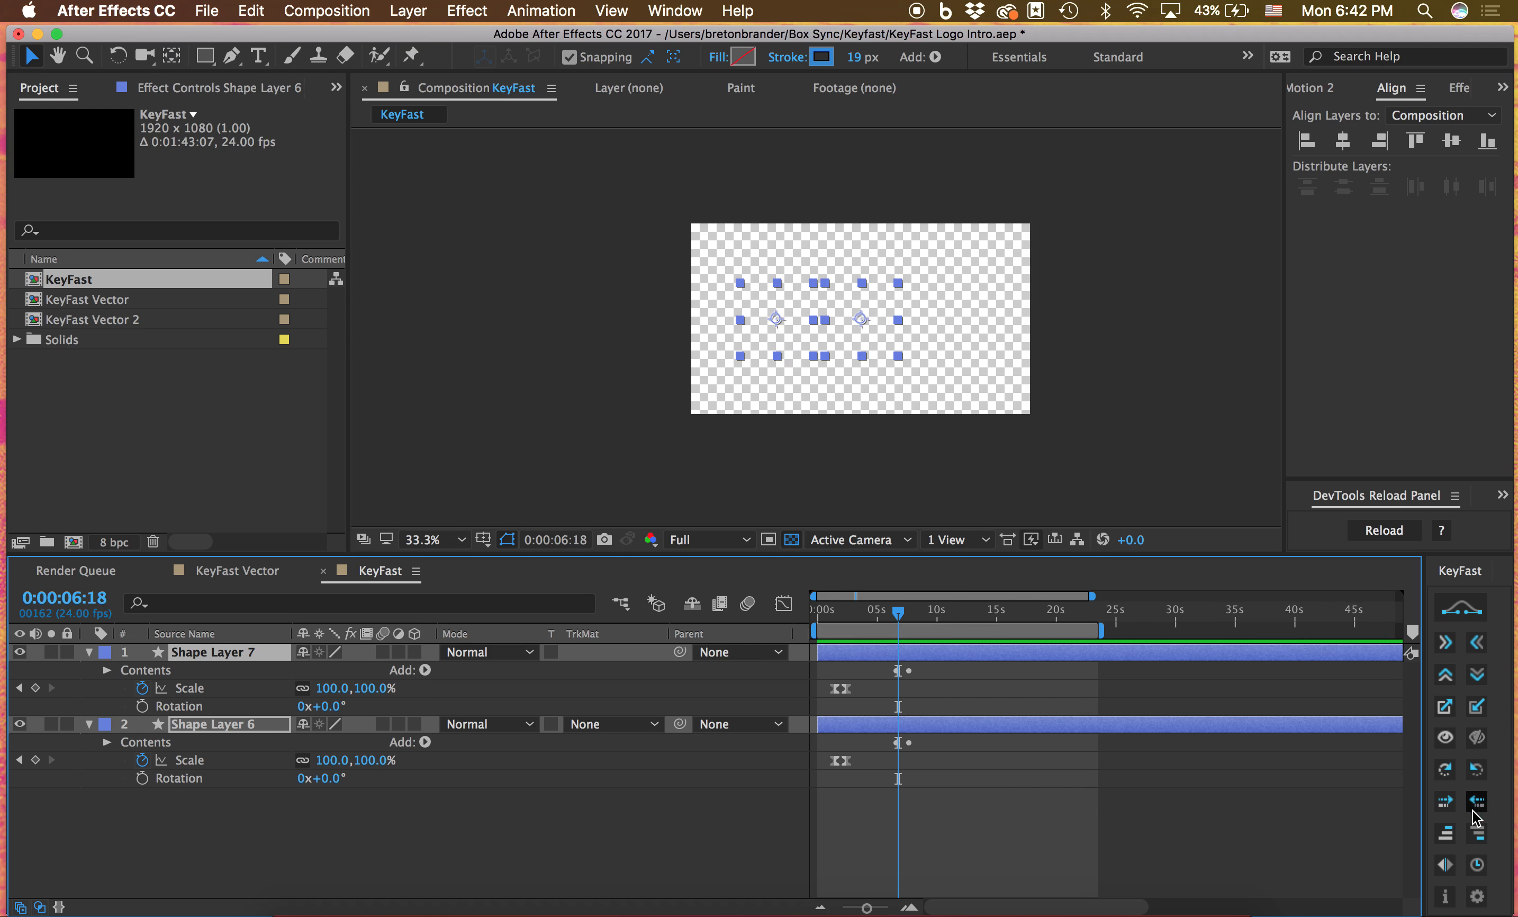
{"action": "left_click", "coordinate": [919, 617]}
{"action": "left_click", "coordinate": [1471, 800]}
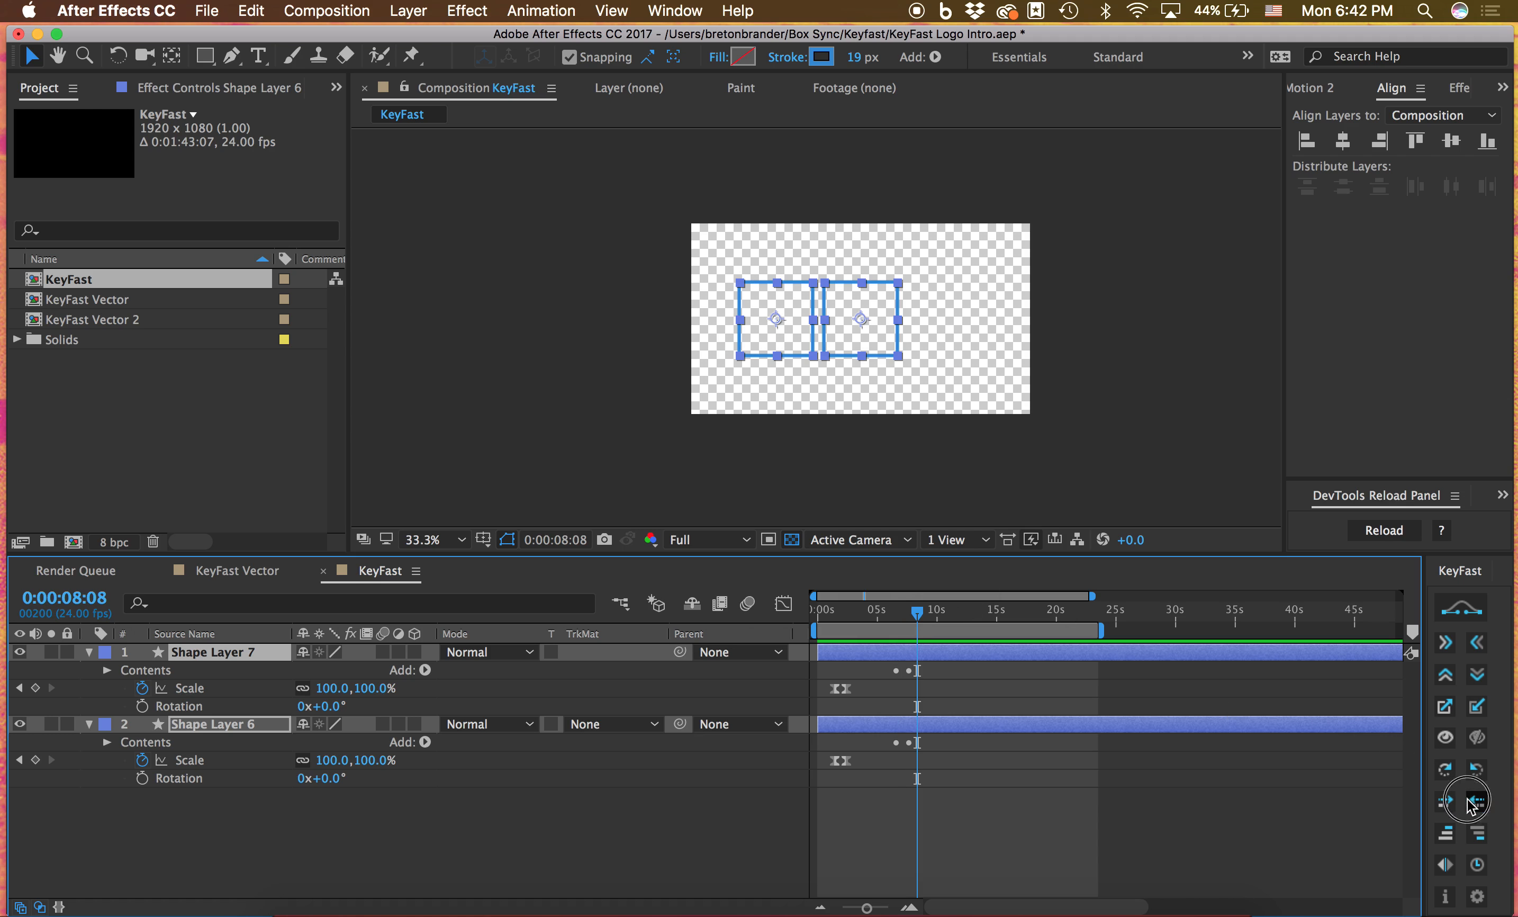
{"action": "left_click", "coordinate": [994, 714]}
{"action": "key", "text": "space"}
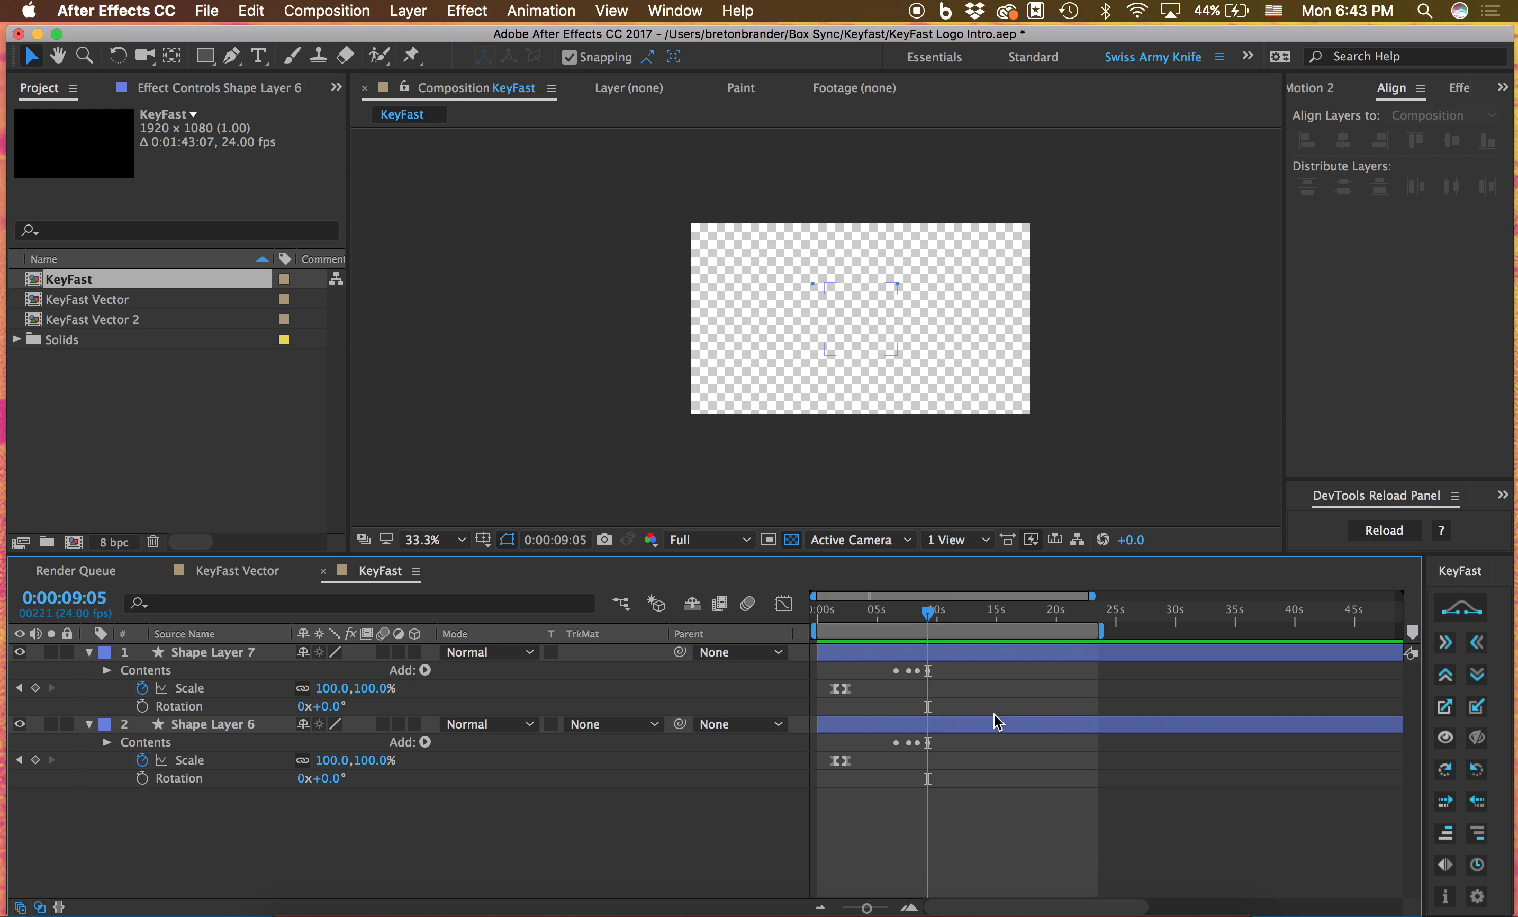
{"action": "key", "text": "space"}
Reveal the End keyframes of both shape layers, scrub to 0:00:07:02 and replay the stroke draw-on
{"action": "key", "text": "super+a"}
{"action": "key", "text": "u"}
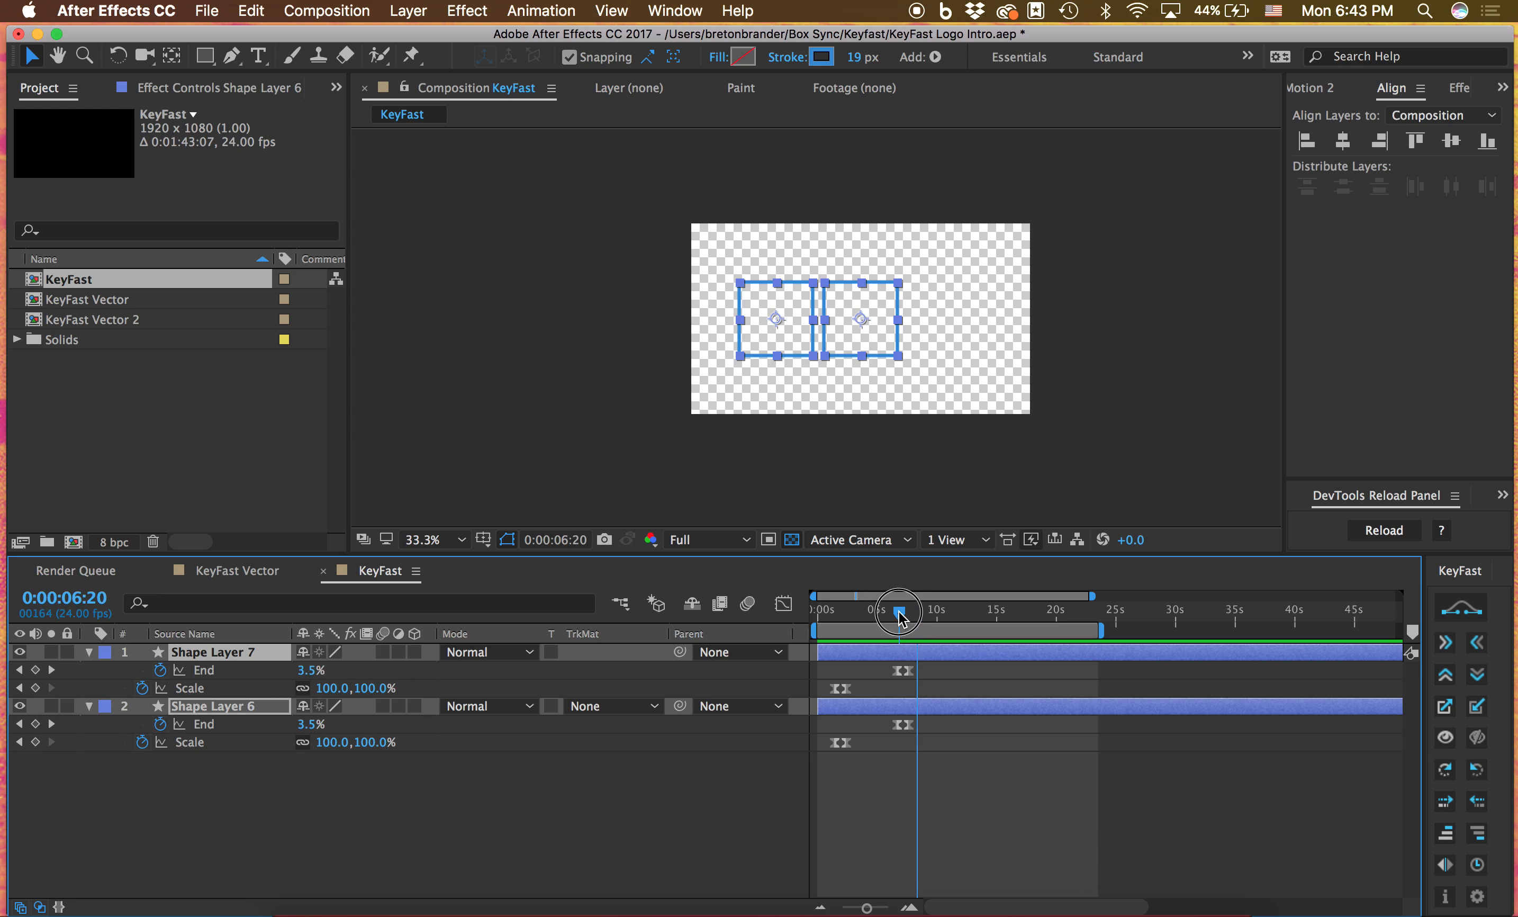
{"action": "left_click_drag", "start_coordinate": [900, 612], "coordinate": [901, 618]}
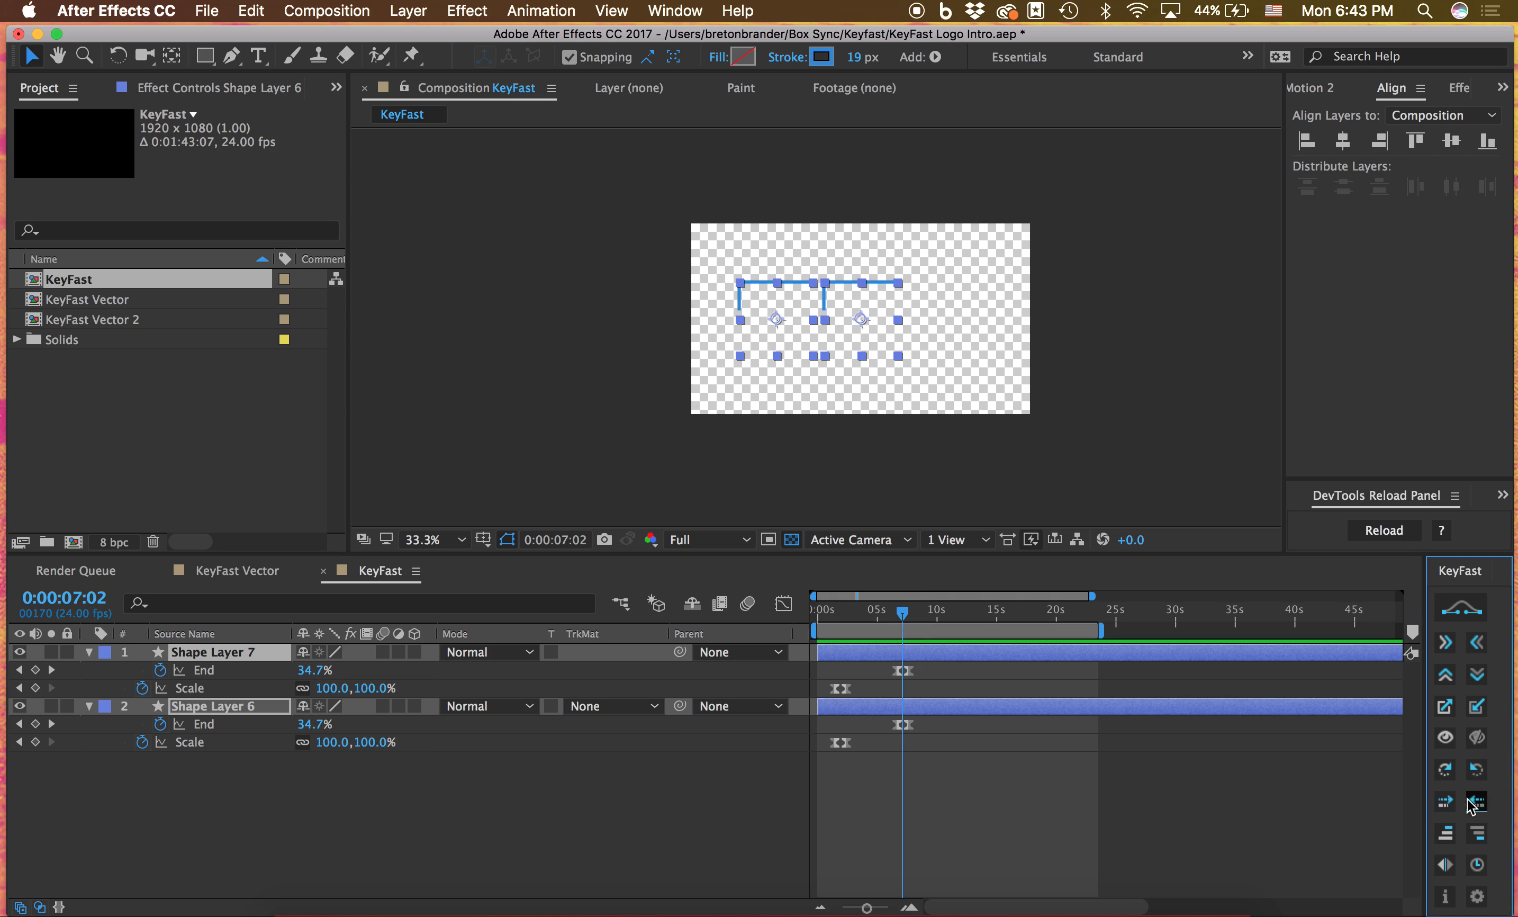
{"action": "left_click", "coordinate": [966, 825]}
{"action": "key", "text": "space"}
{"action": "left_click", "coordinate": [897, 618]}
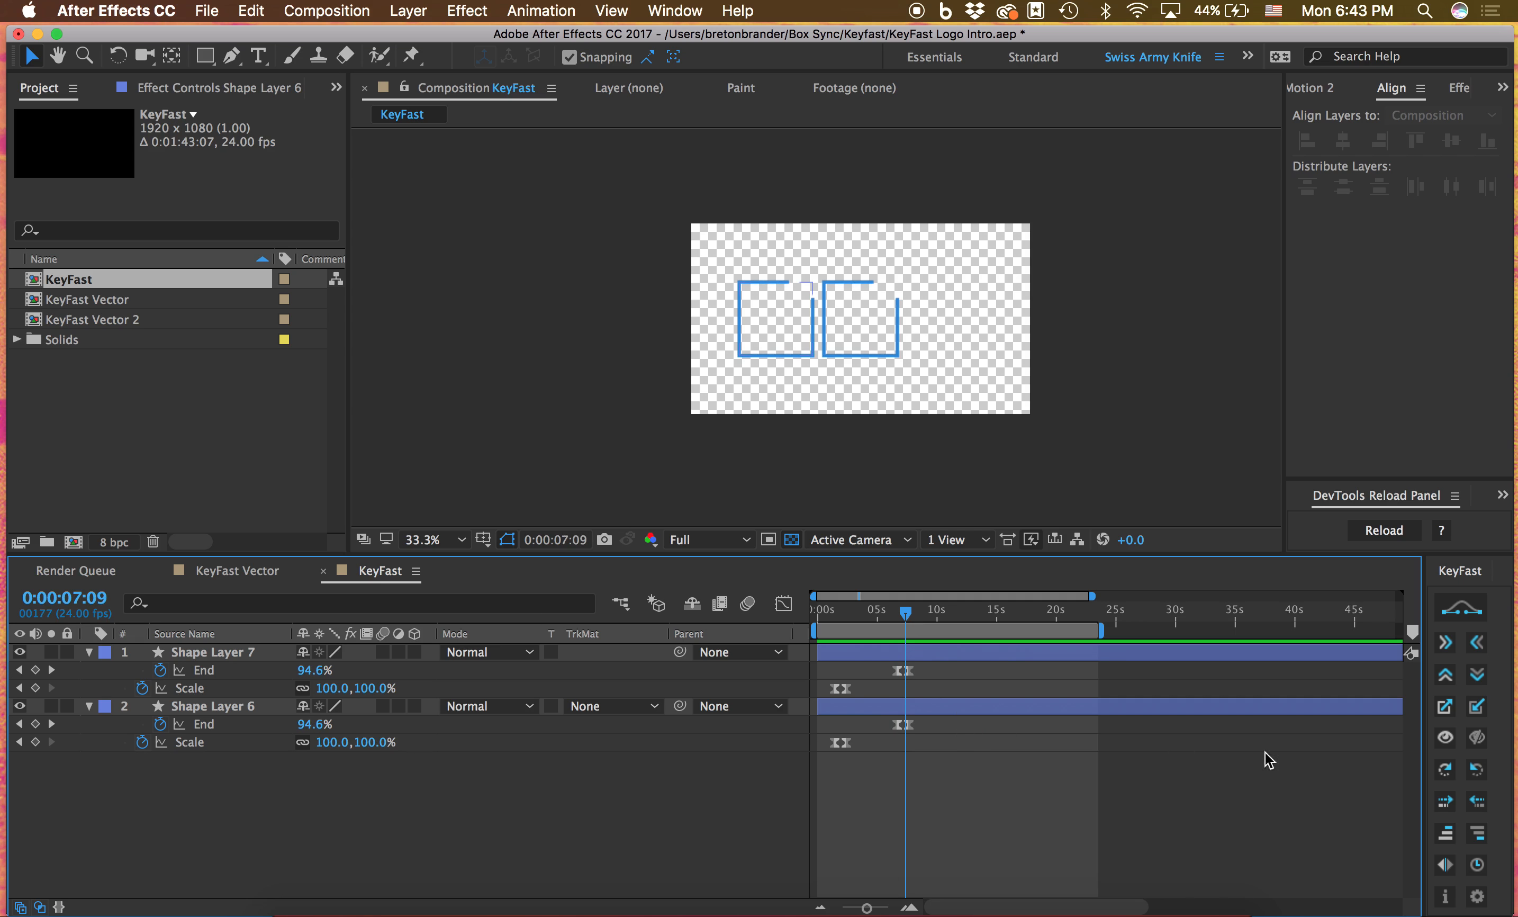
Duplicate Shape Layer 7 twice and select all four shape layers
{"action": "left_click", "coordinate": [929, 652]}
{"action": "key", "text": "super+d"}
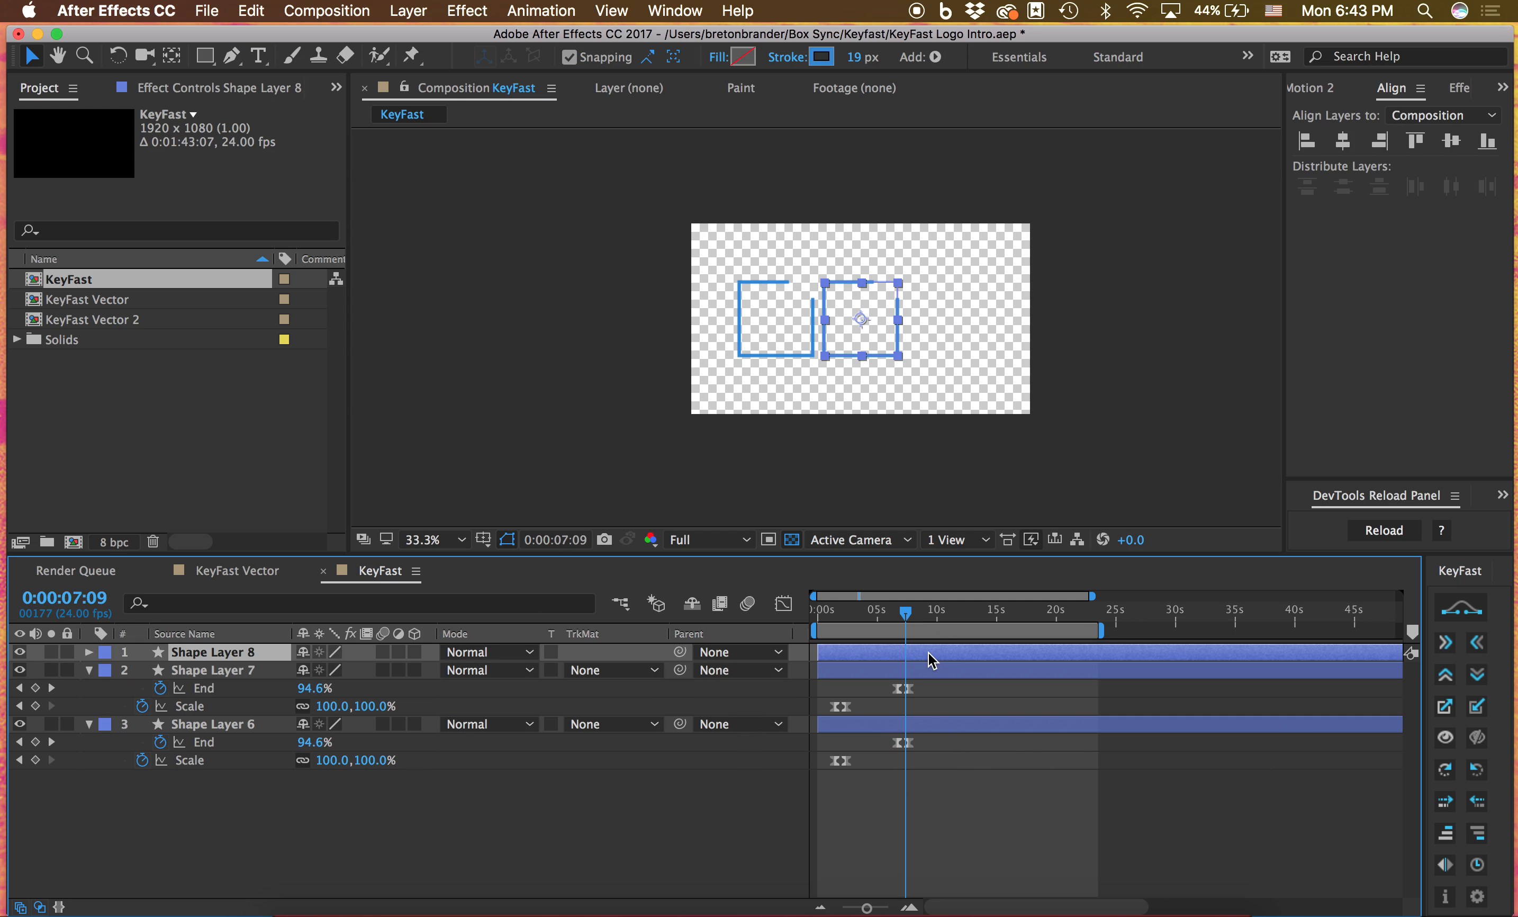
{"action": "key", "text": "super+d"}
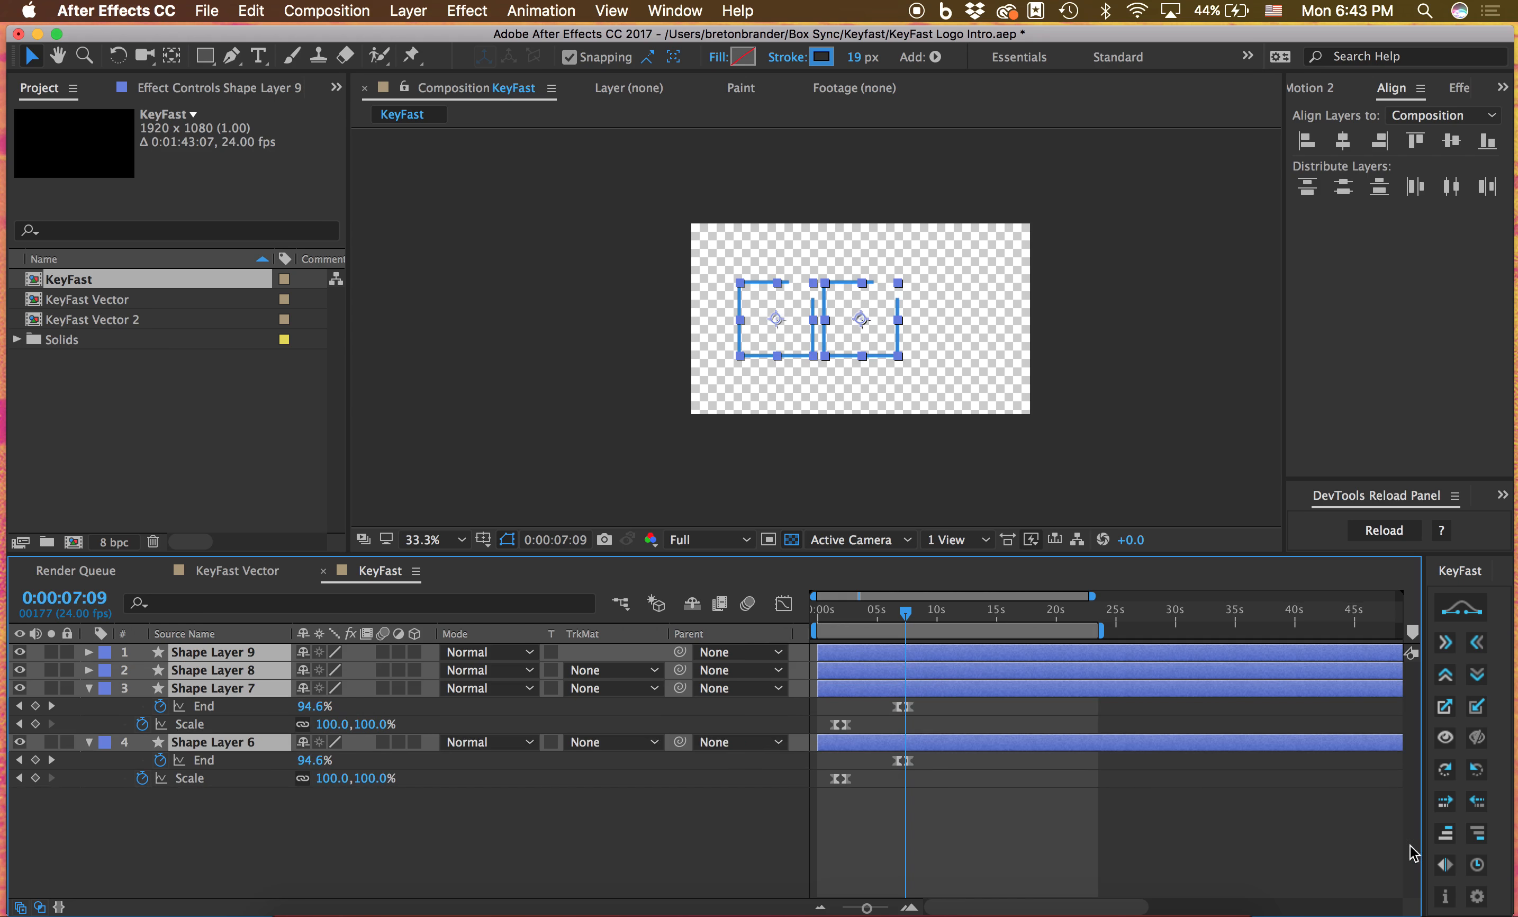
Stagger the four shape layers with KeyFast so upper layers start later, and preview from 0:00:00:04
{"action": "left_click", "coordinate": [1444, 839]}
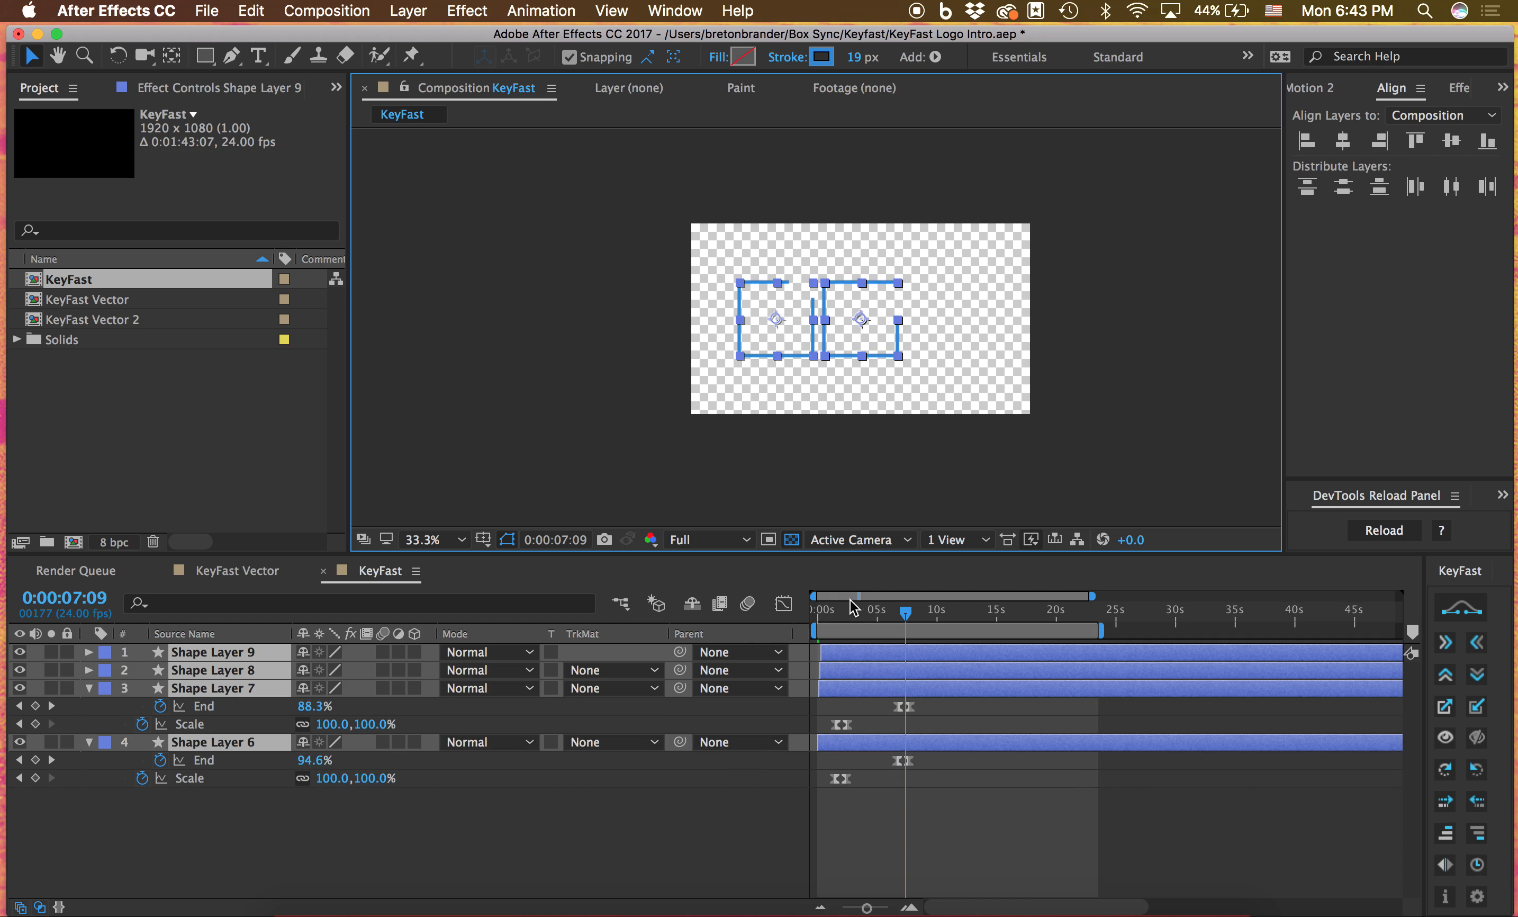
{"action": "left_click_drag", "start_coordinate": [853, 608], "coordinate": [822, 615]}
{"action": "left_click", "coordinate": [1436, 803]}
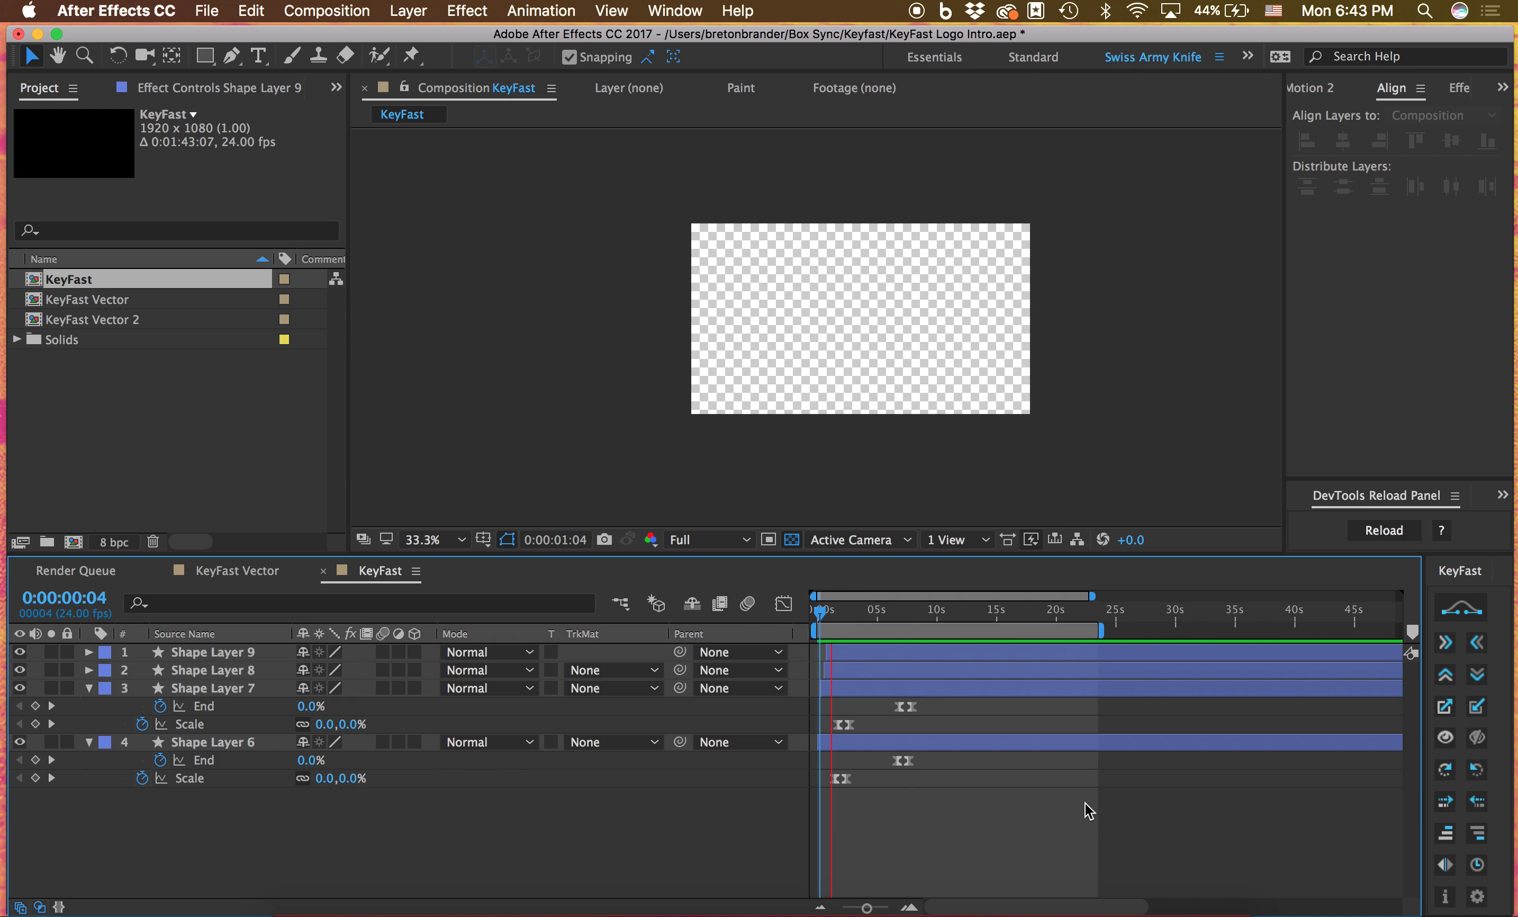
Align all four layers' in points to 0:00:06:16 and stagger them with KeyFast so lower layers start later
{"action": "left_click_drag", "start_coordinate": [921, 610], "coordinate": [899, 614]}
{"action": "key", "text": "["}
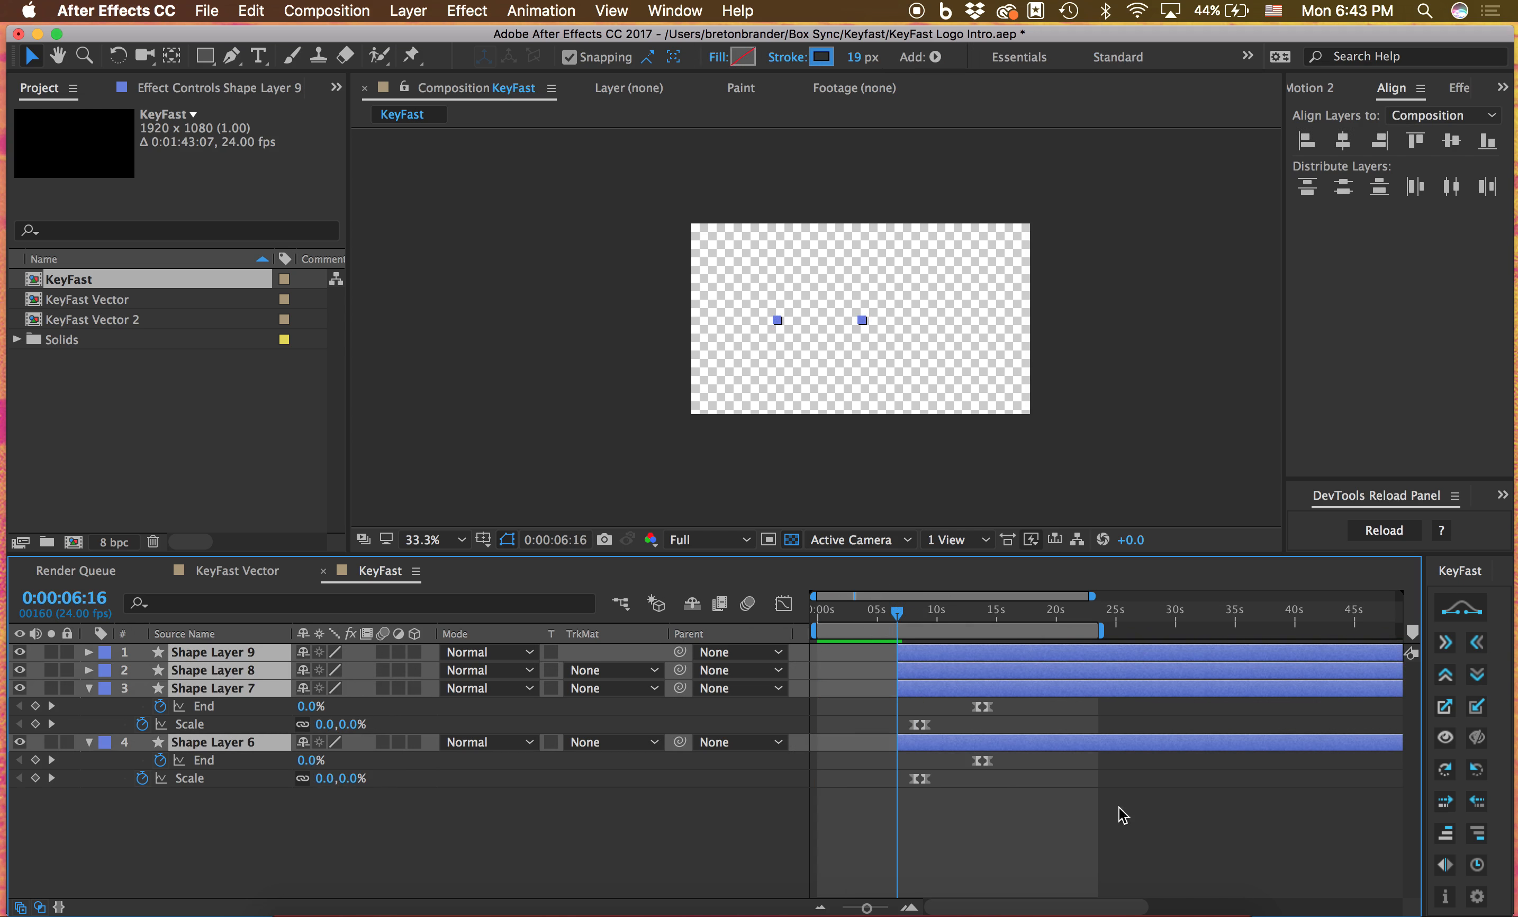
{"action": "left_click", "coordinate": [975, 614]}
{"action": "left_click", "coordinate": [1478, 835]}
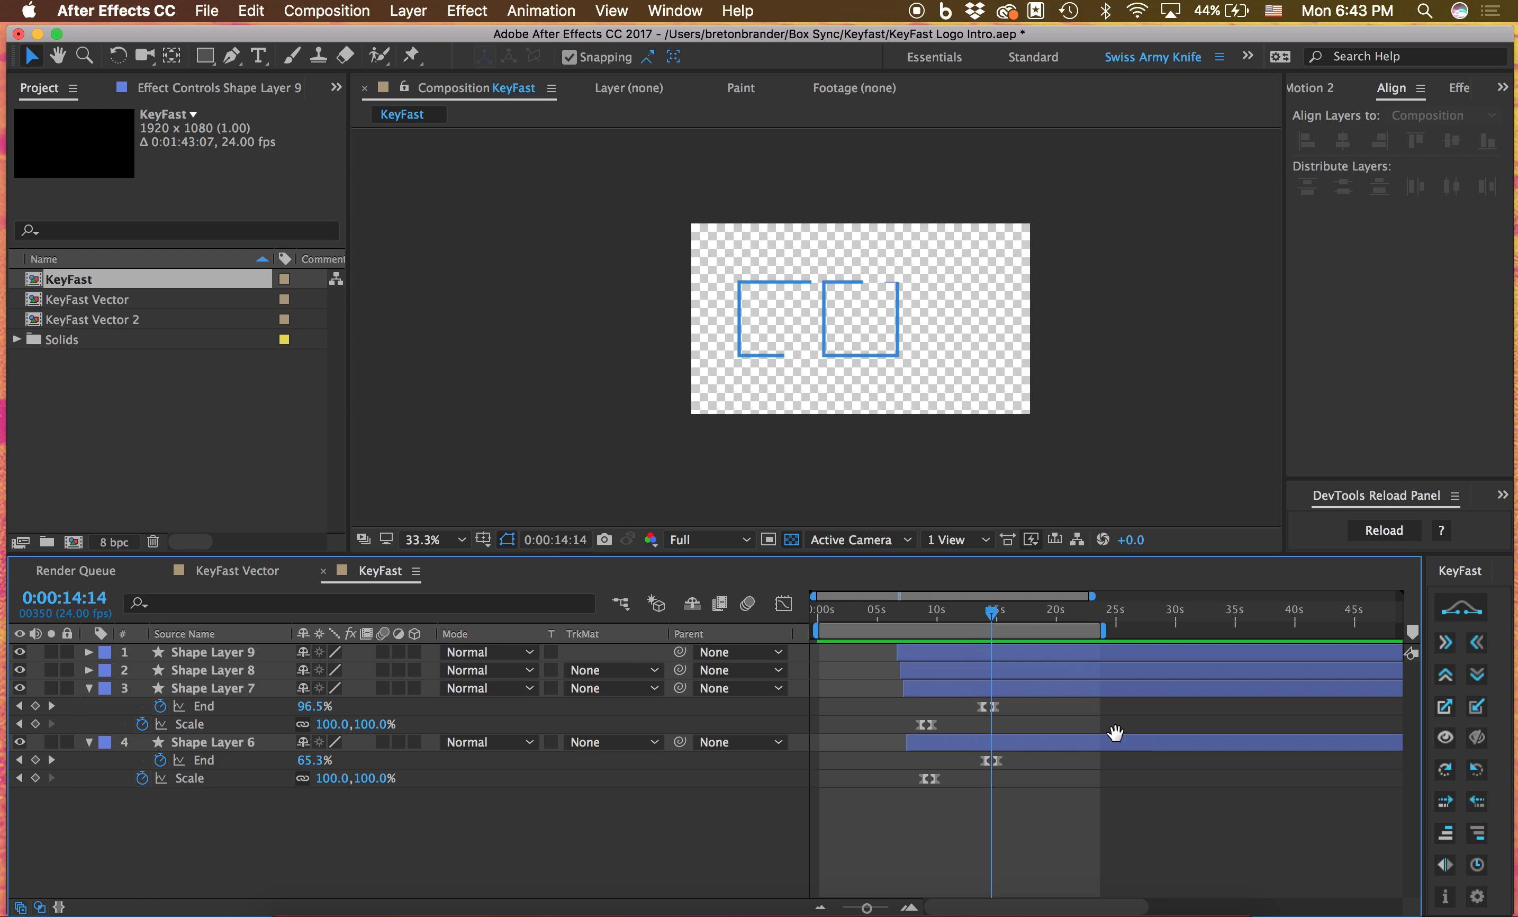
Select all four shape layers and reveal their Start, End and Scale keyframes
{"action": "key", "text": "super+a"}
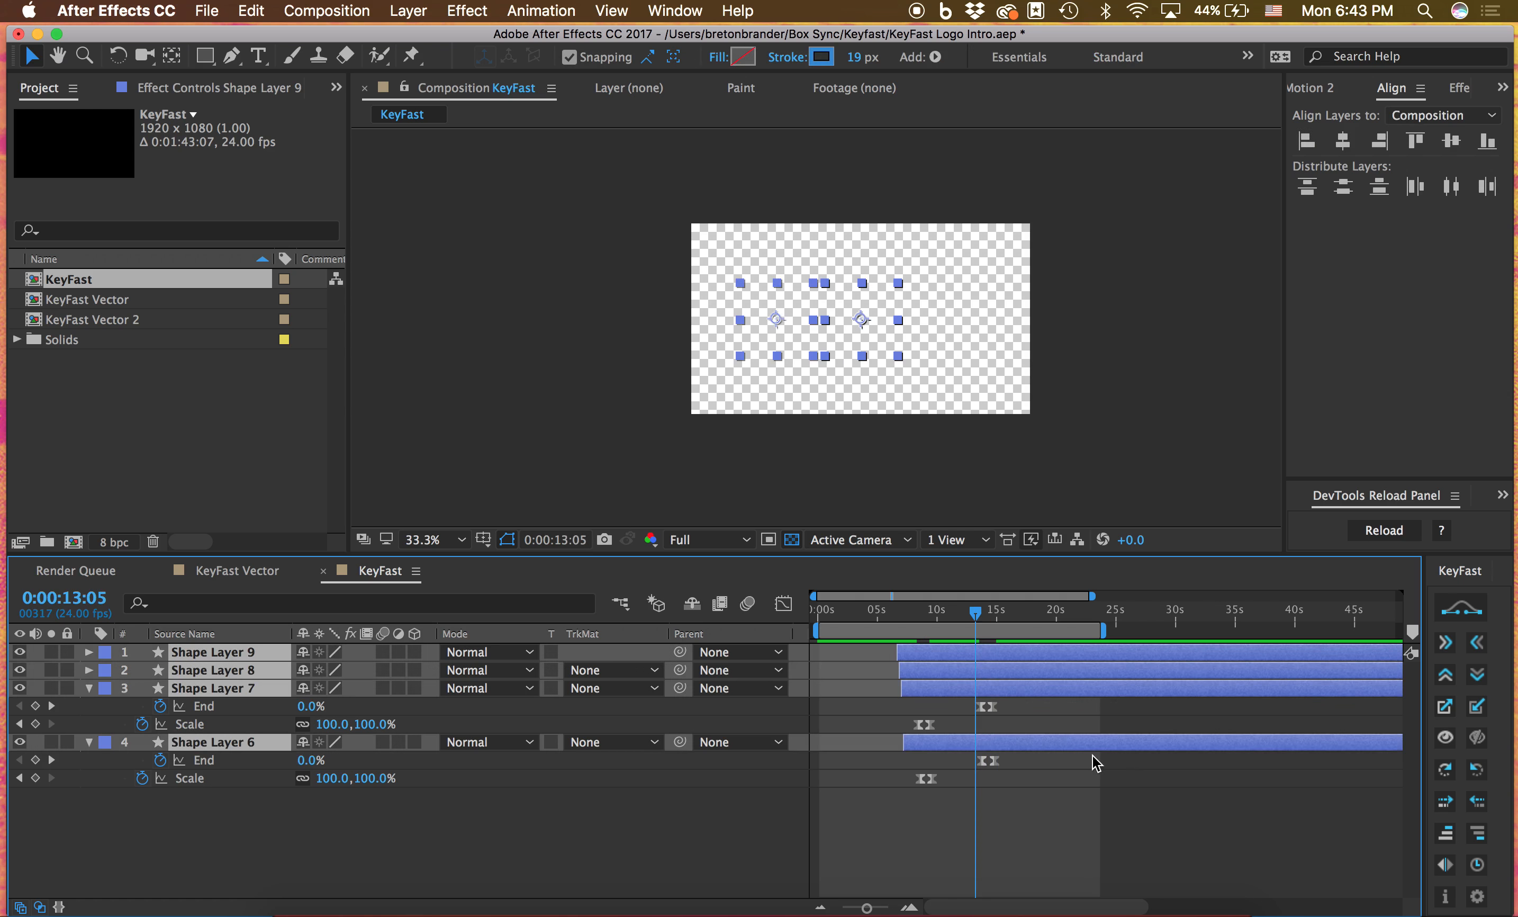
{"action": "key", "text": "u"}
{"action": "scroll", "coordinate": [1003, 691], "scroll_direction": "down", "scroll_amount": 1}
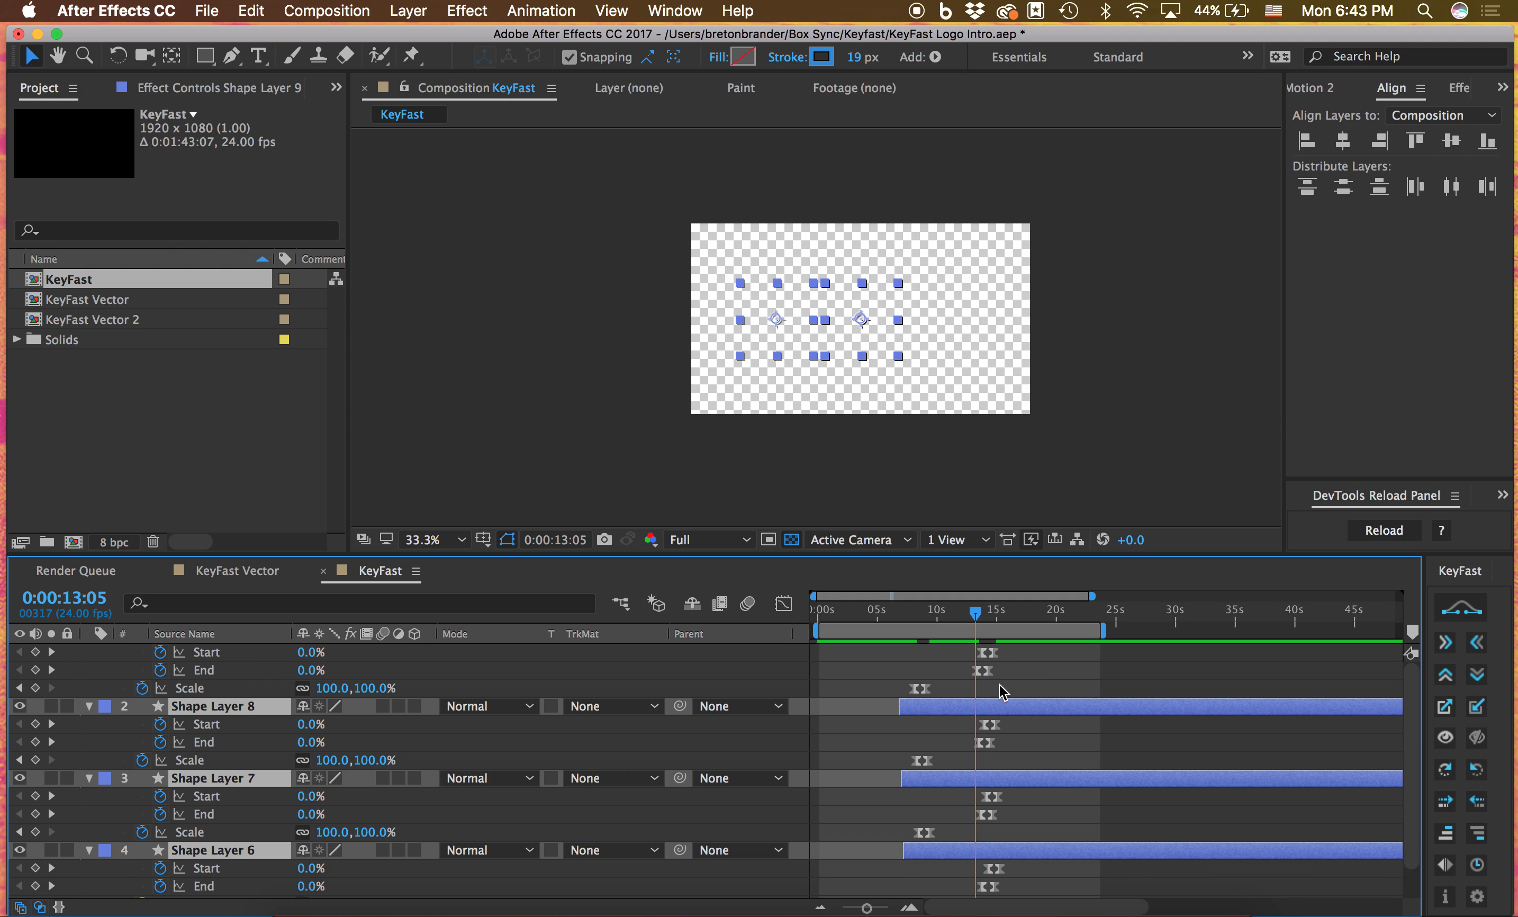
Try copying the keyframes of Shape Layers 9, 8 and 7 one layer at a time to 0:00:17:22, and undo the pastes
{"action": "left_click_drag", "start_coordinate": [1020, 659], "coordinate": [920, 697]}
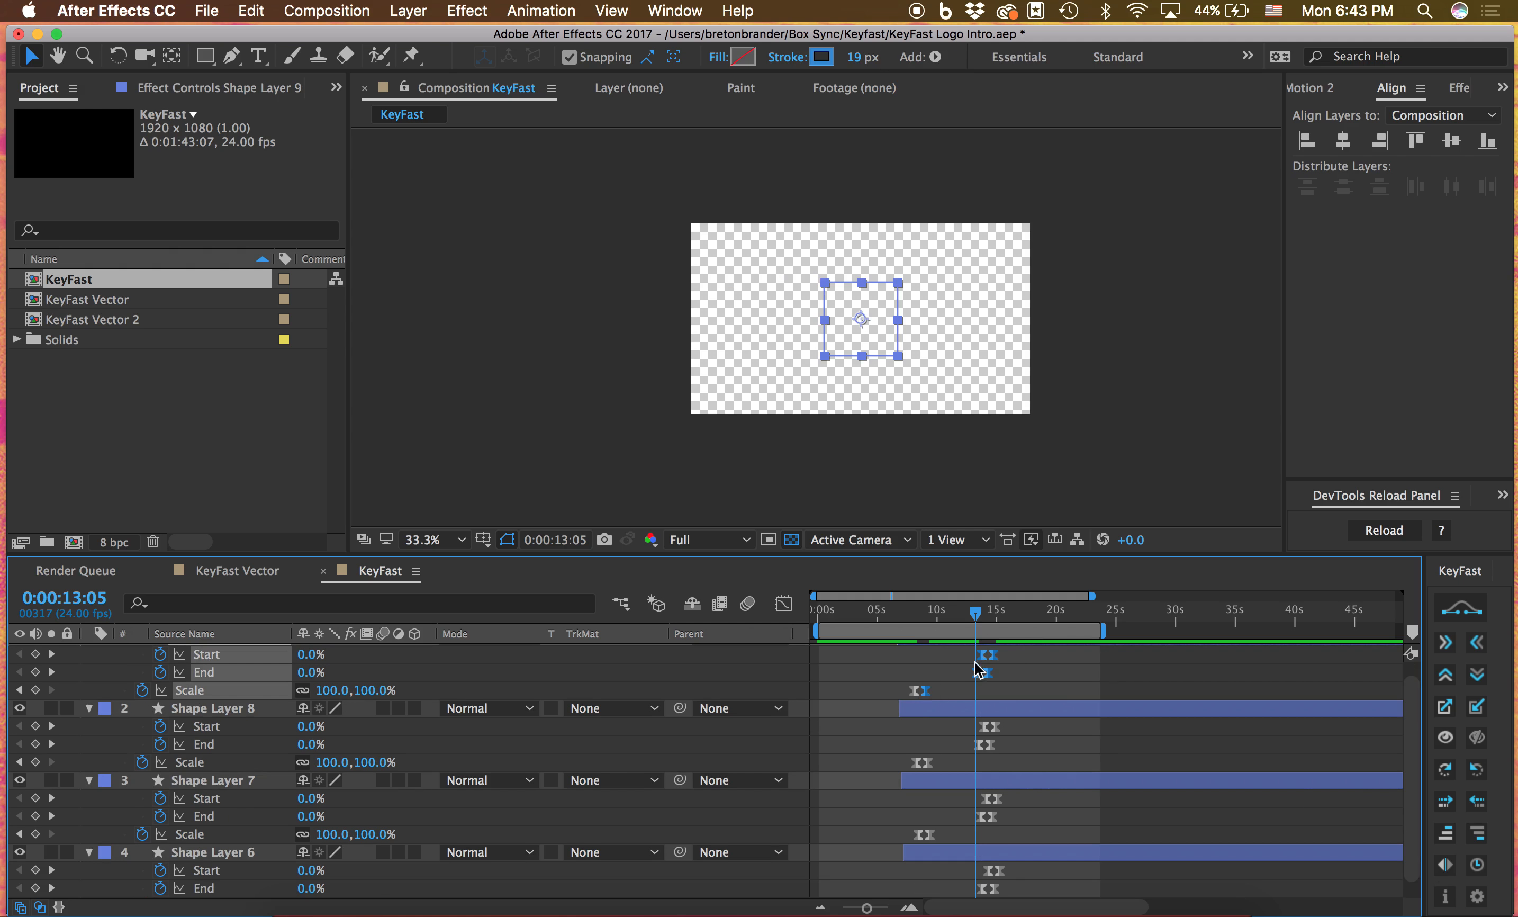
{"action": "left_click", "coordinate": [1031, 611]}
{"action": "left_click_drag", "start_coordinate": [1018, 654], "coordinate": [882, 692]}
{"action": "scroll", "coordinate": [882, 692], "scroll_direction": "up", "scroll_amount": 1}
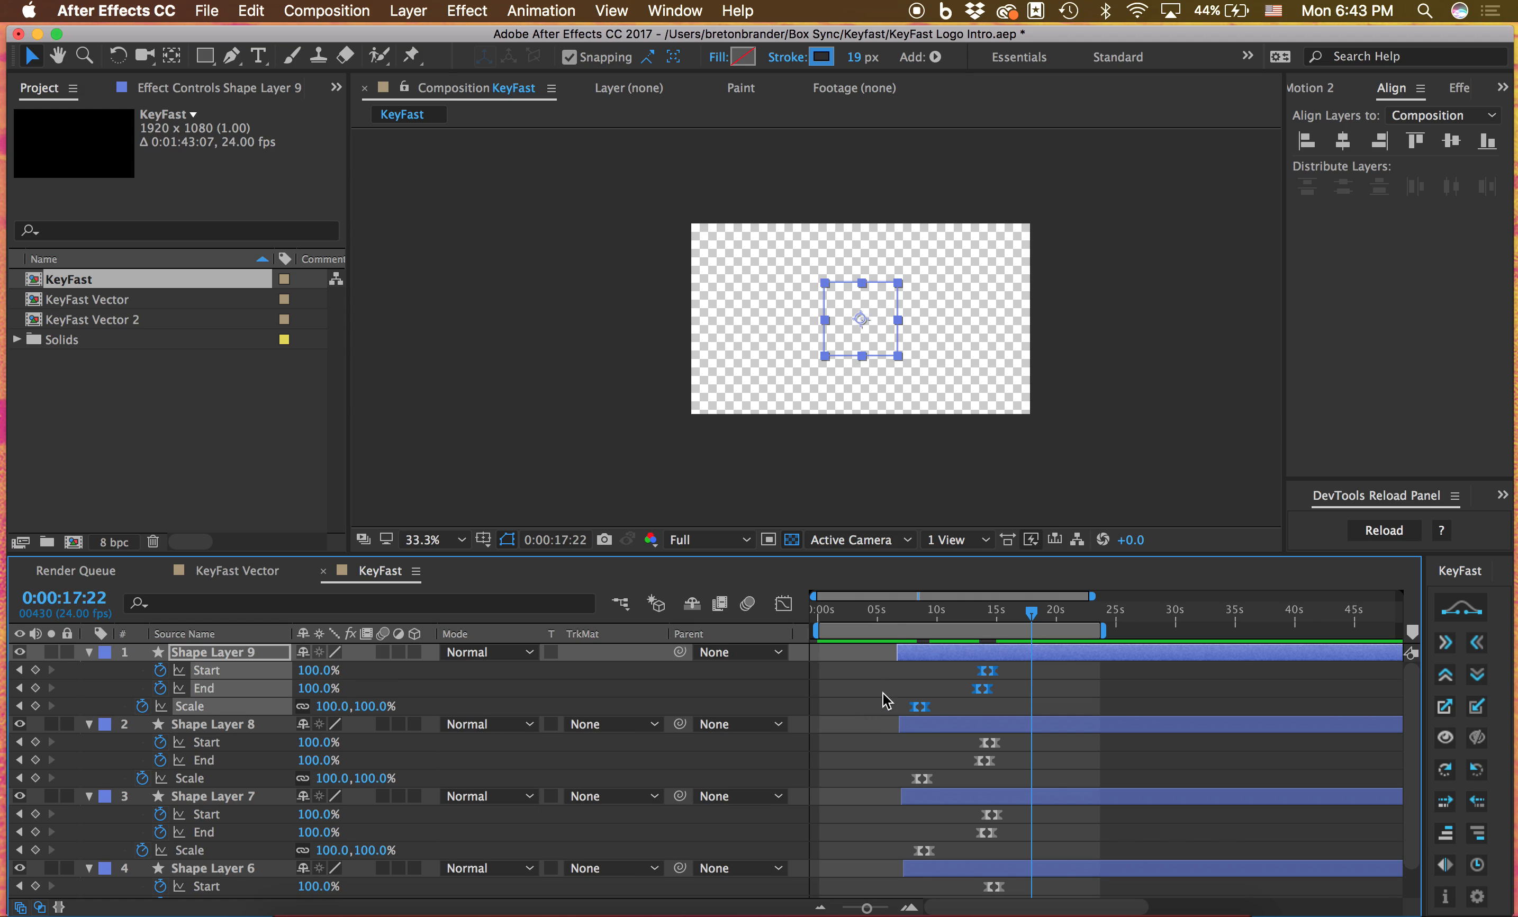
{"action": "key", "text": "super+c"}
{"action": "key", "text": "super+v"}
{"action": "left_click_drag", "start_coordinate": [1046, 740], "coordinate": [866, 797]}
{"action": "key", "text": "super+v"}
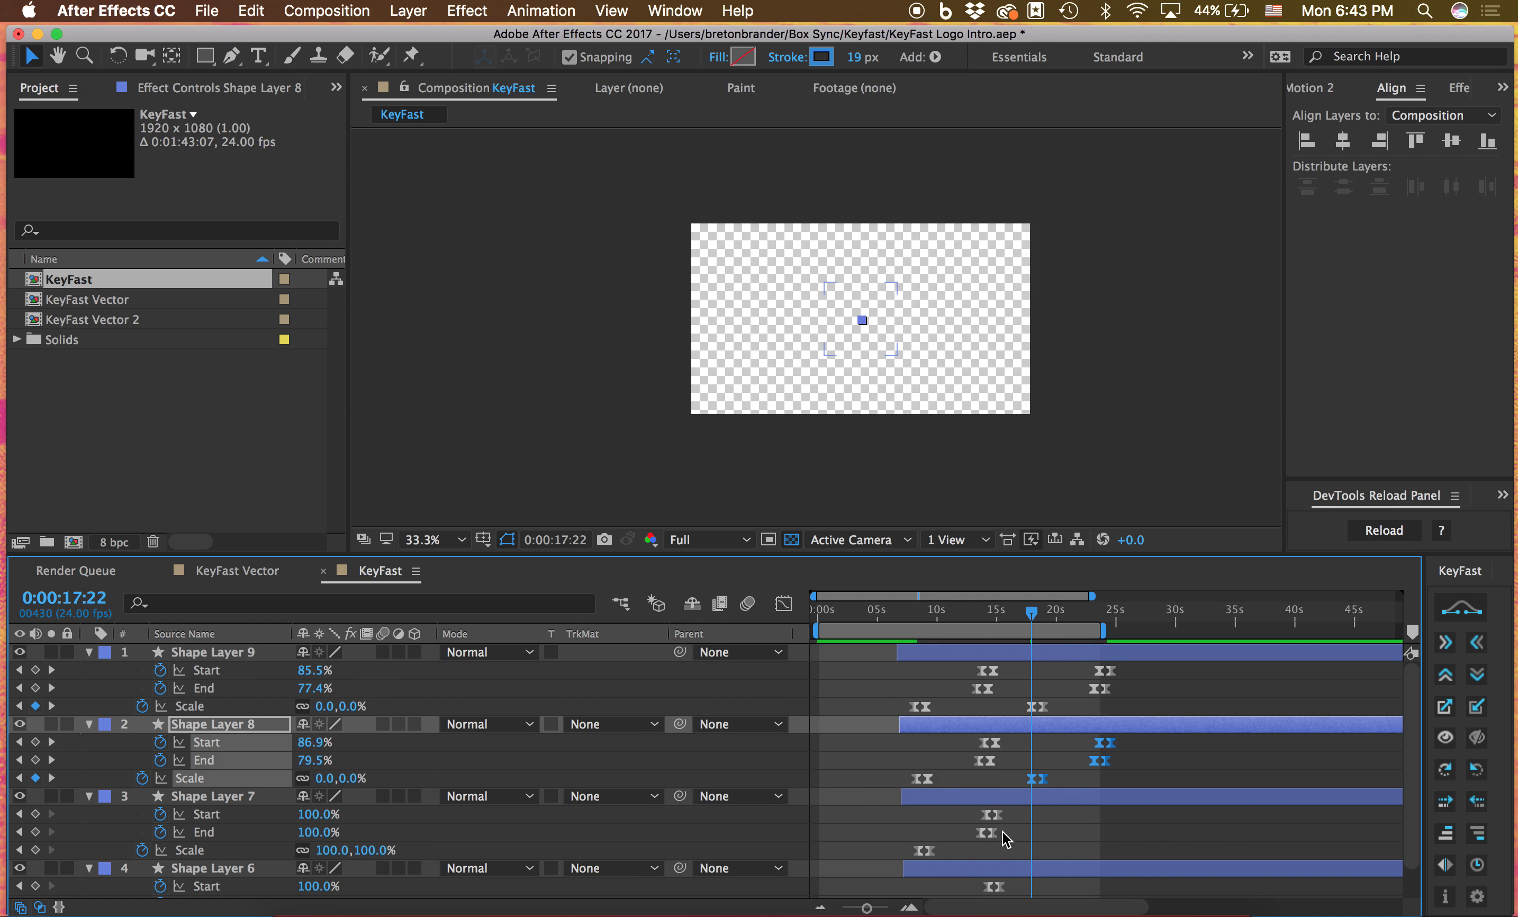
{"action": "scroll", "coordinate": [1002, 831], "scroll_direction": "down", "scroll_amount": 1}
{"action": "left_click_drag", "start_coordinate": [1022, 809], "coordinate": [893, 849]}
{"action": "key", "text": "super+z"}
{"action": "key", "text": "super+z"}
{"action": "key", "text": "super+z"}
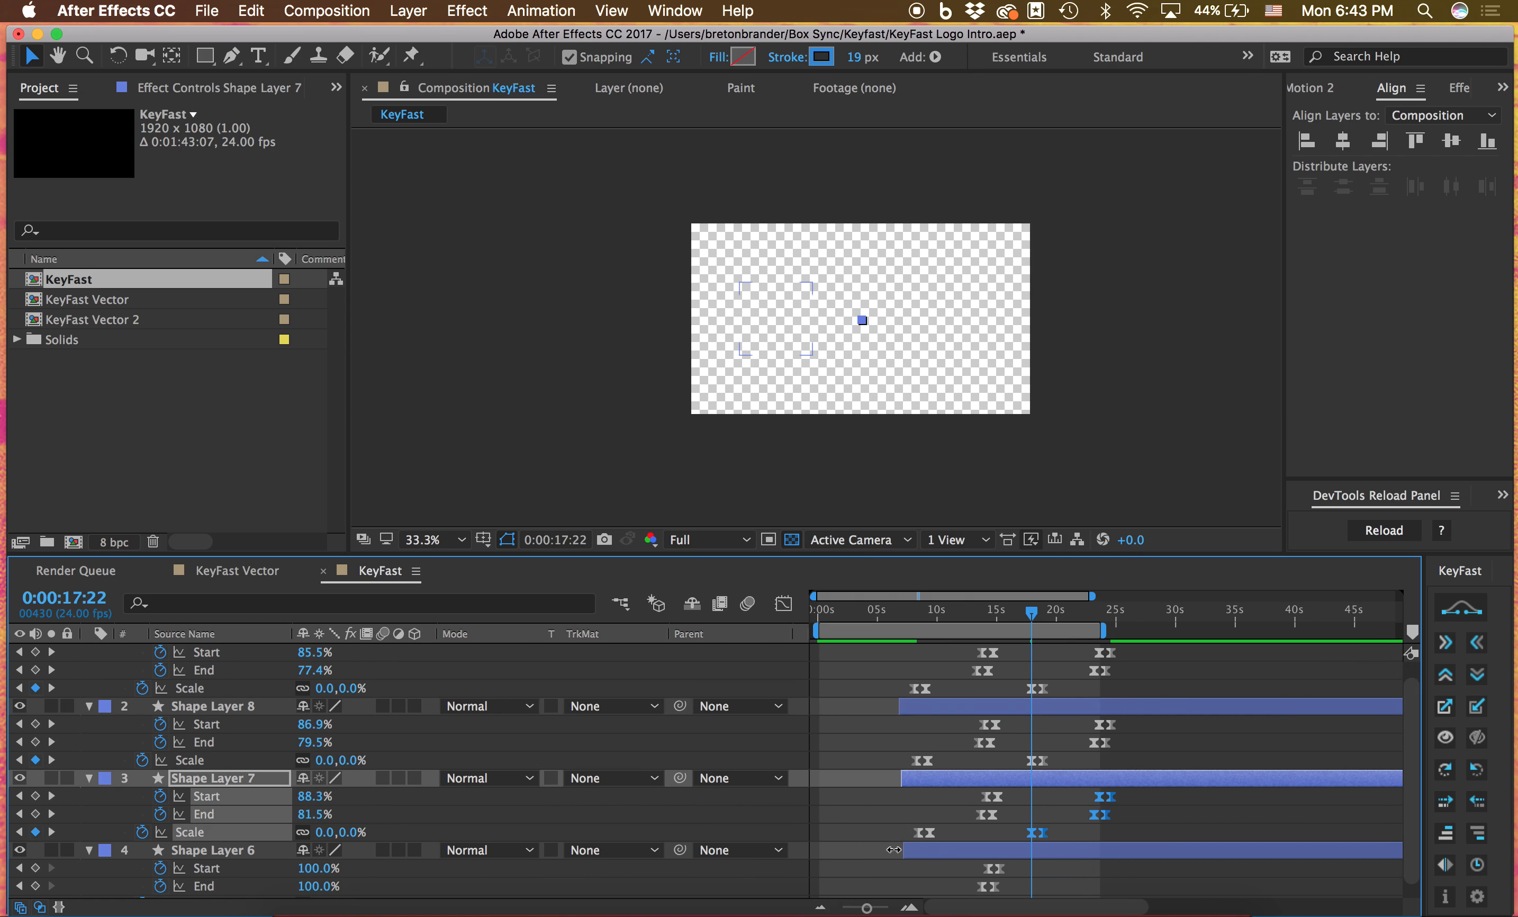
Try cloning the Start and End keyframes of all four layers at 0:00:17:22 with KeyFast, and undo back to 0:00:13:05
{"action": "scroll", "coordinate": [1094, 811], "scroll_direction": "up", "scroll_amount": 1}
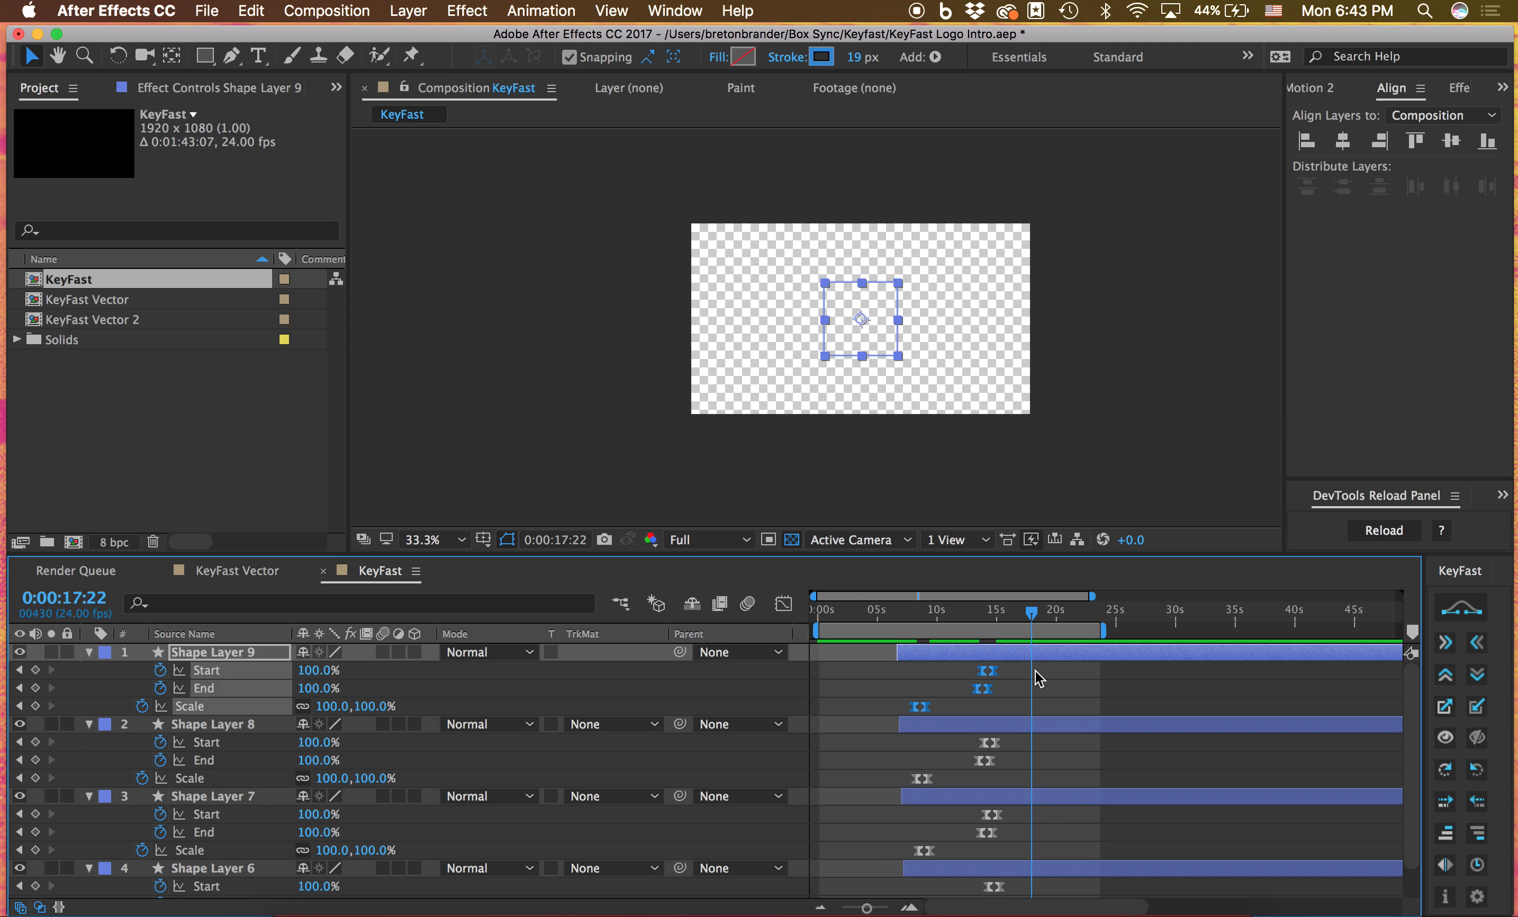
{"action": "mouse_move", "coordinate": [1035, 670]}
{"action": "left_mouse_down"}
{"action": "mouse_move", "coordinate": [1001, 853]}
{"action": "mouse_move", "coordinate": [952, 899]}
{"action": "left_mouse_up"}
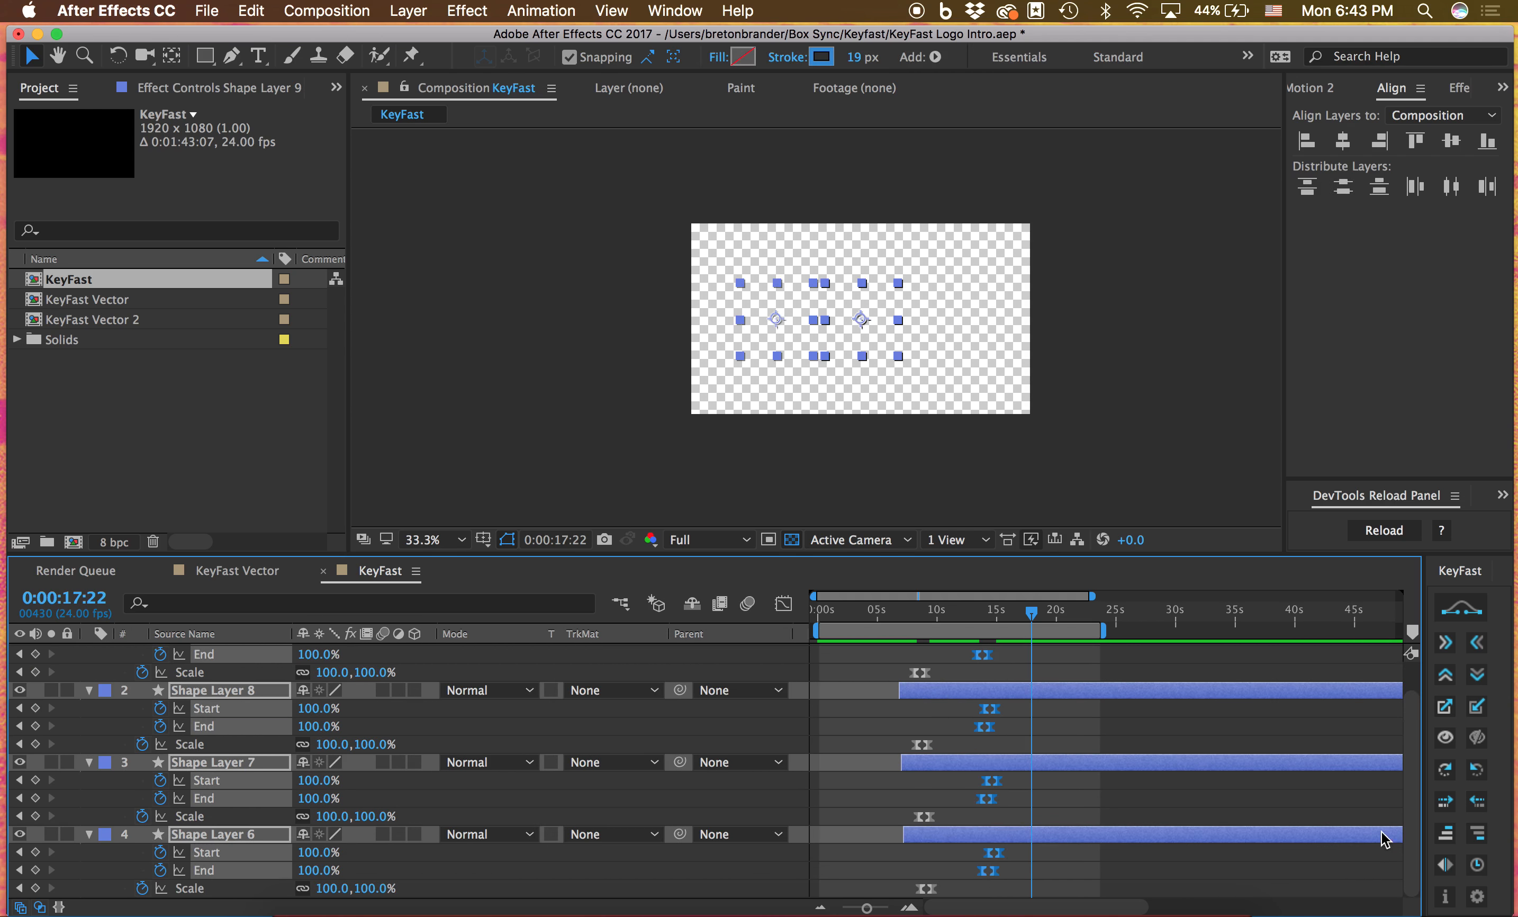
{"action": "left_click", "coordinate": [1445, 864]}
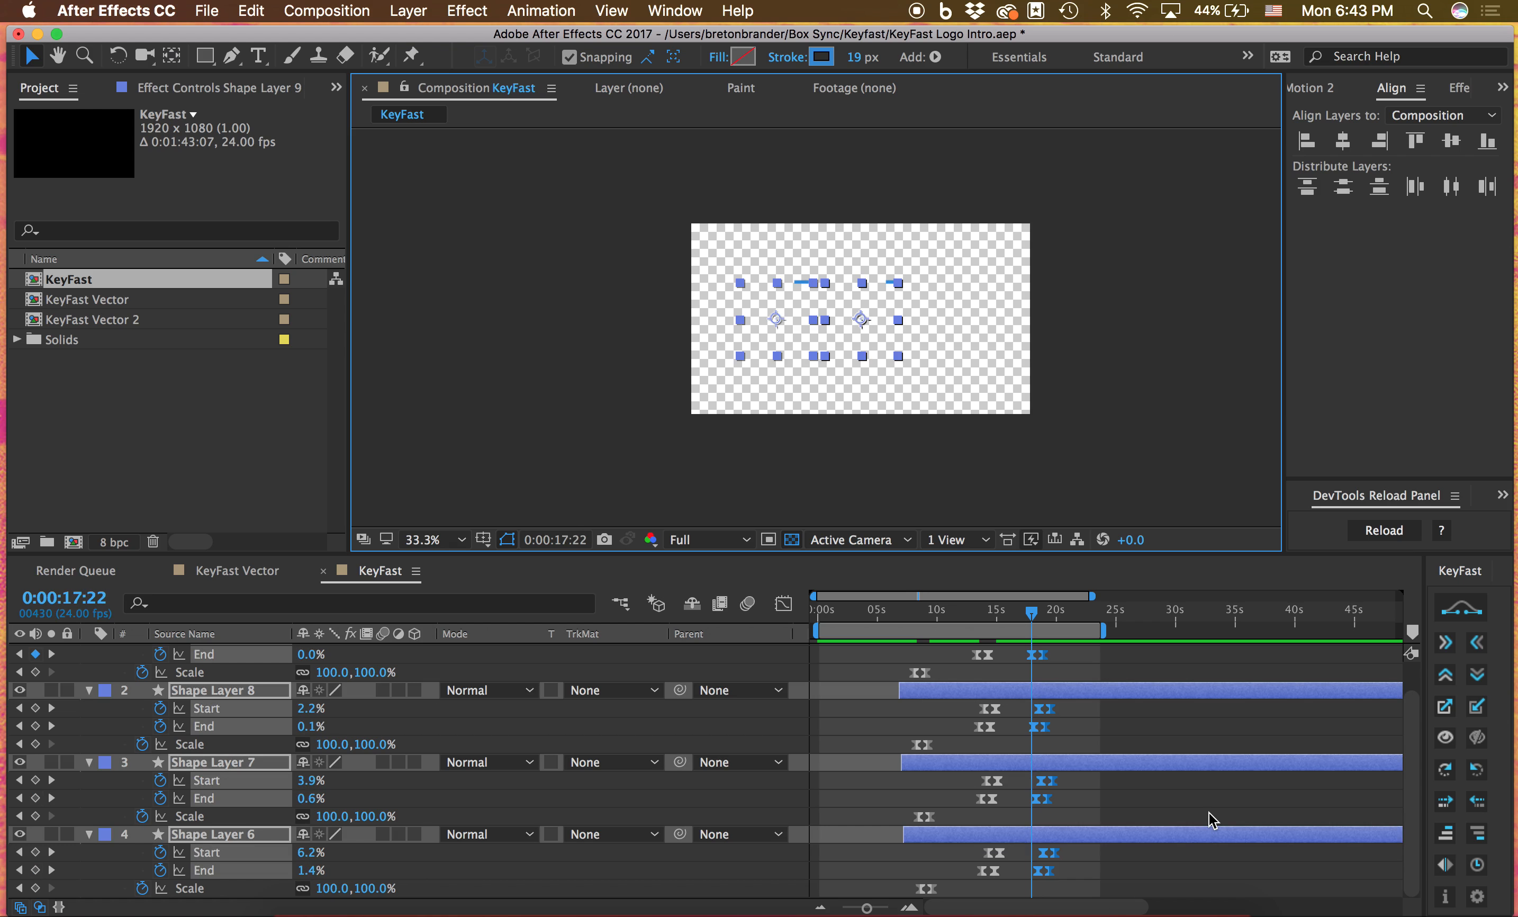
{"action": "key", "text": "super+z"}
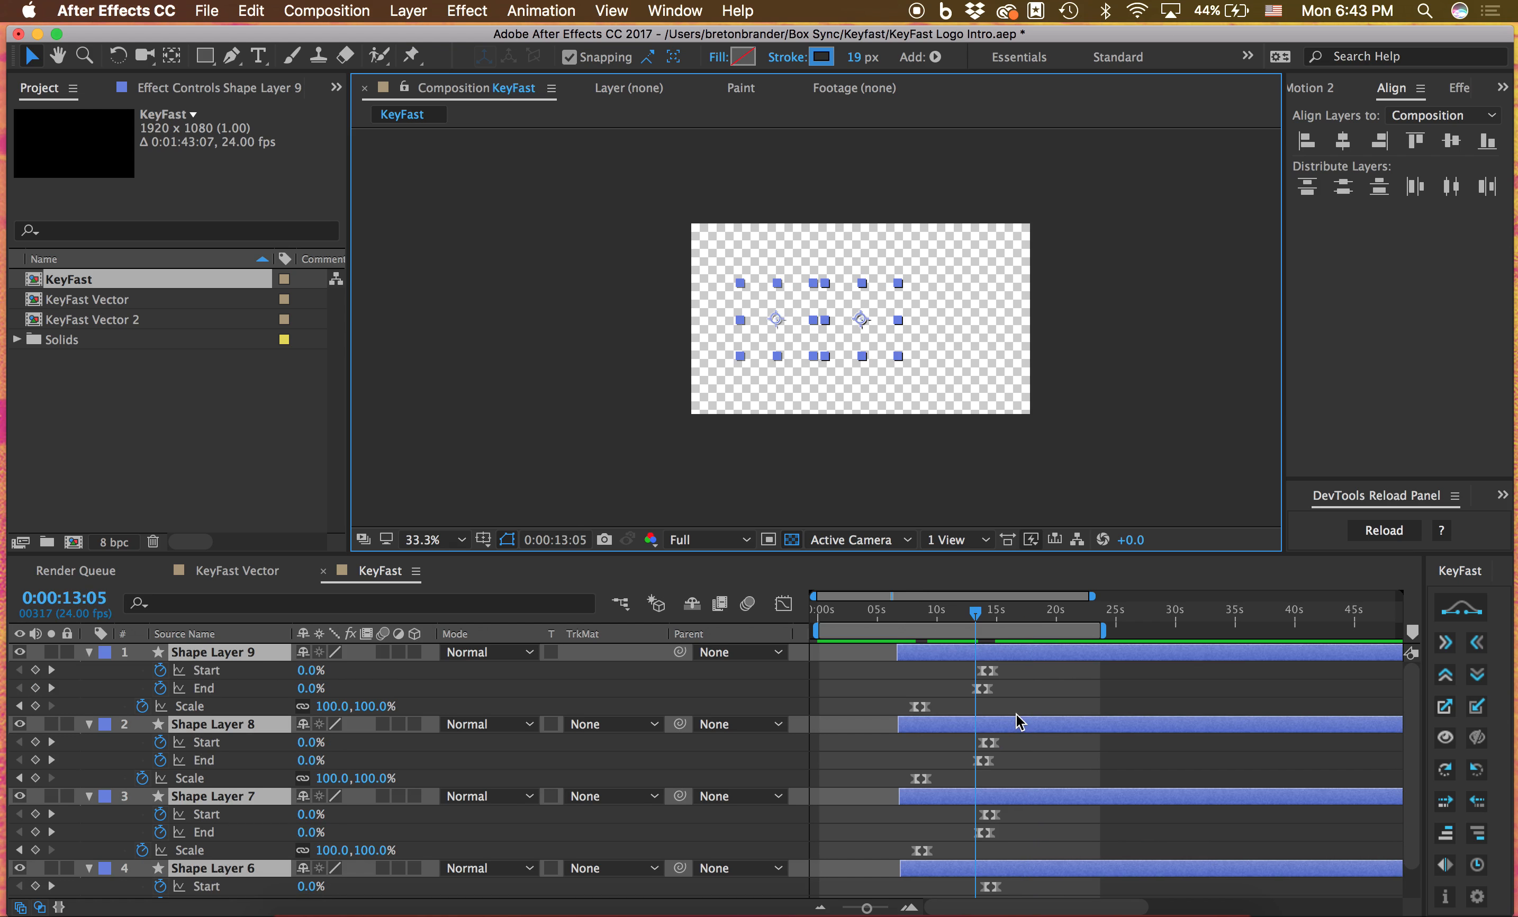
Delete Shape Layers 9, 8 and 7, keeping only Shape Layer 6
{"action": "left_click", "coordinate": [1037, 689]}
{"action": "left_click", "coordinate": [995, 654]}
{"action": "scroll", "coordinate": [987, 683], "scroll_direction": "down", "scroll_amount": 2}
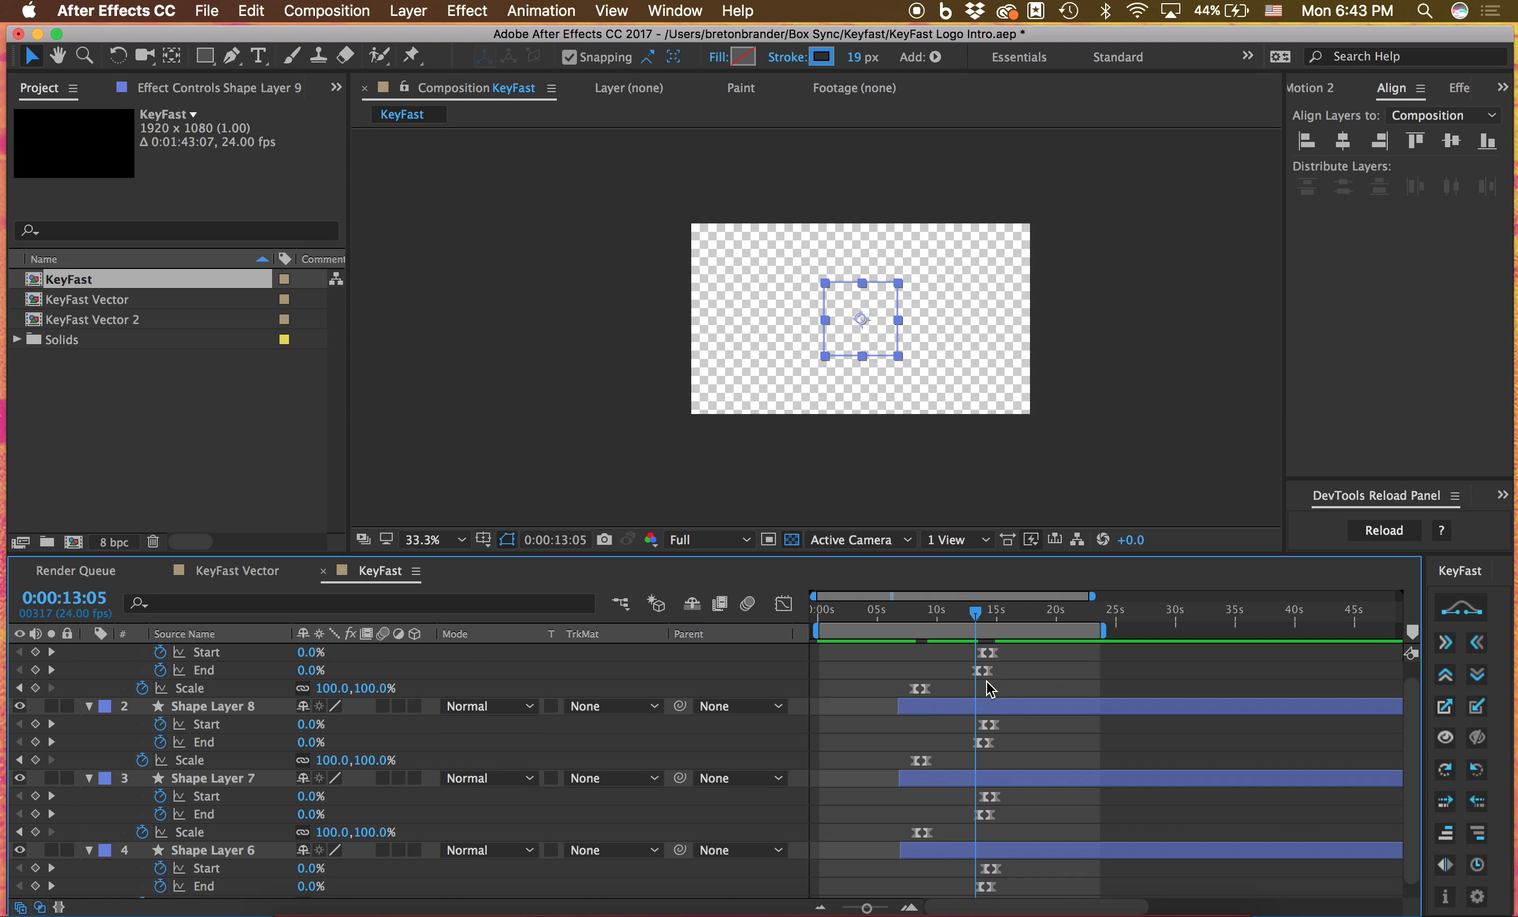
{"action": "left_click", "coordinate": [956, 762], "text": "shift"}
{"action": "key", "text": "Delete"}
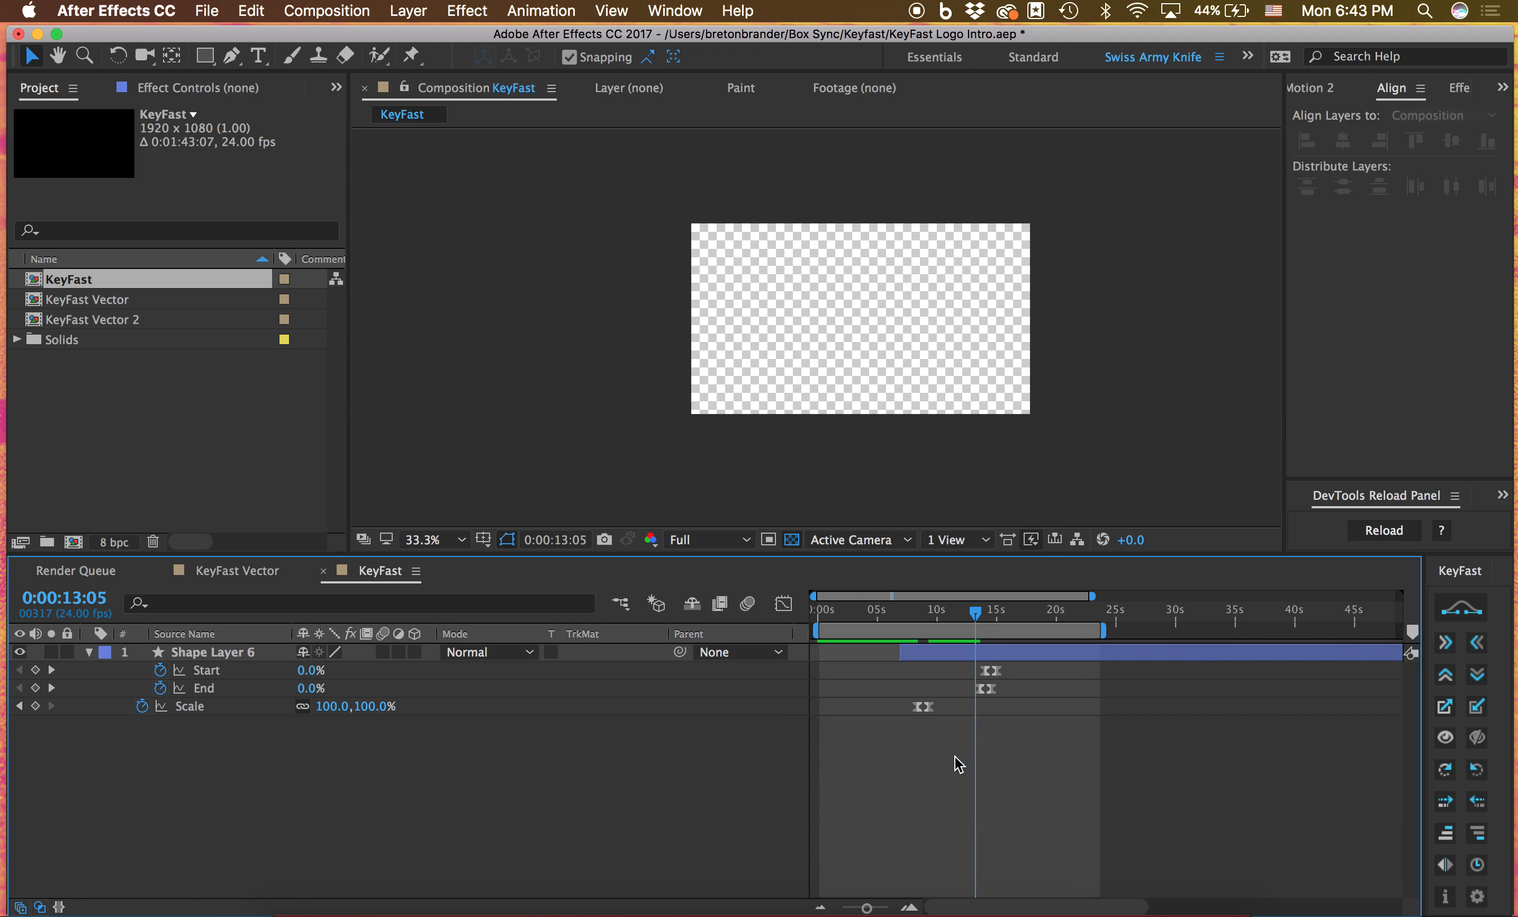
Go to 0:00:14:07 and delete all Start, End and Scale keyframes of Shape Layer 6
{"action": "left_click", "coordinate": [989, 611]}
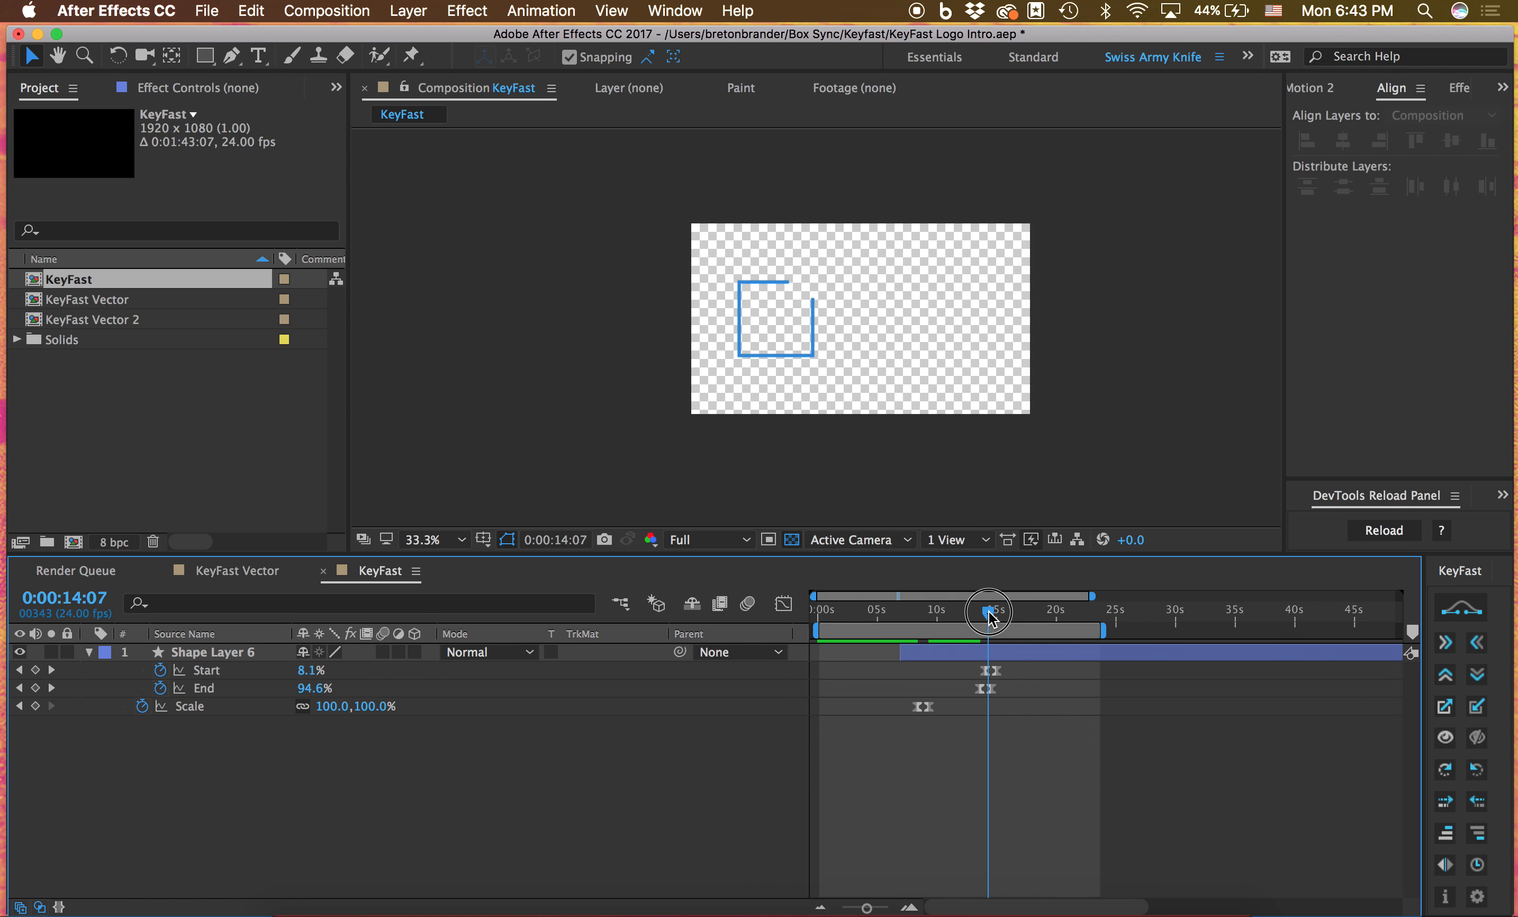
{"action": "left_click", "coordinate": [1011, 716]}
{"action": "left_click_drag", "start_coordinate": [1011, 717], "coordinate": [885, 671]}
{"action": "key", "text": "Delete"}
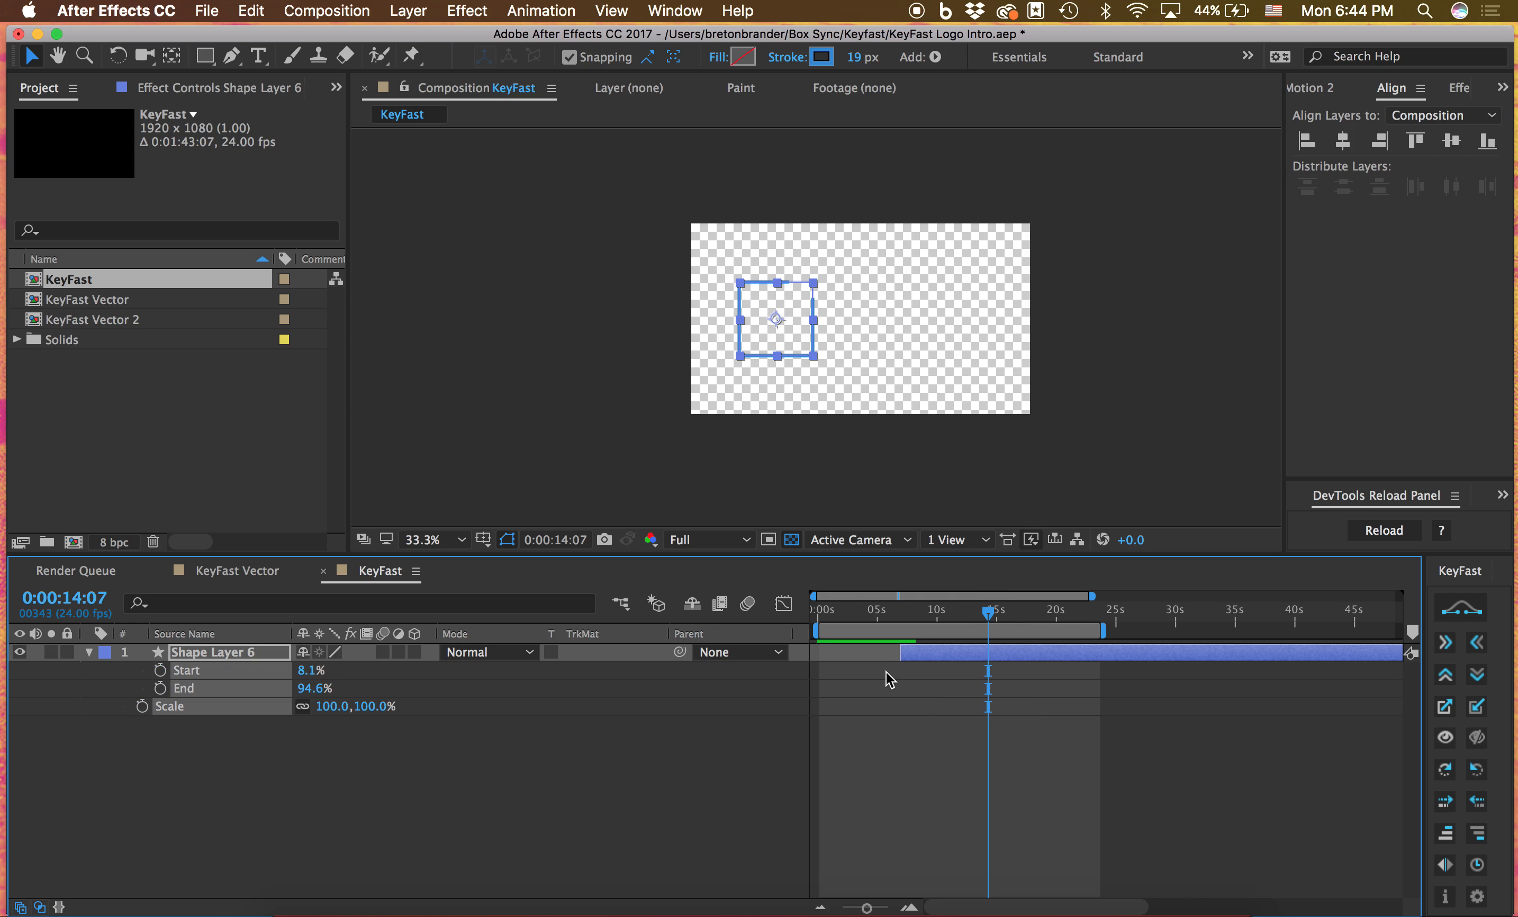
At 0:00:07:09, center Shape Layer 6 horizontally in the composition, add a KeyFast slide to the right and preview it
{"action": "left_click", "coordinate": [906, 613]}
{"action": "left_click", "coordinate": [1344, 143]}
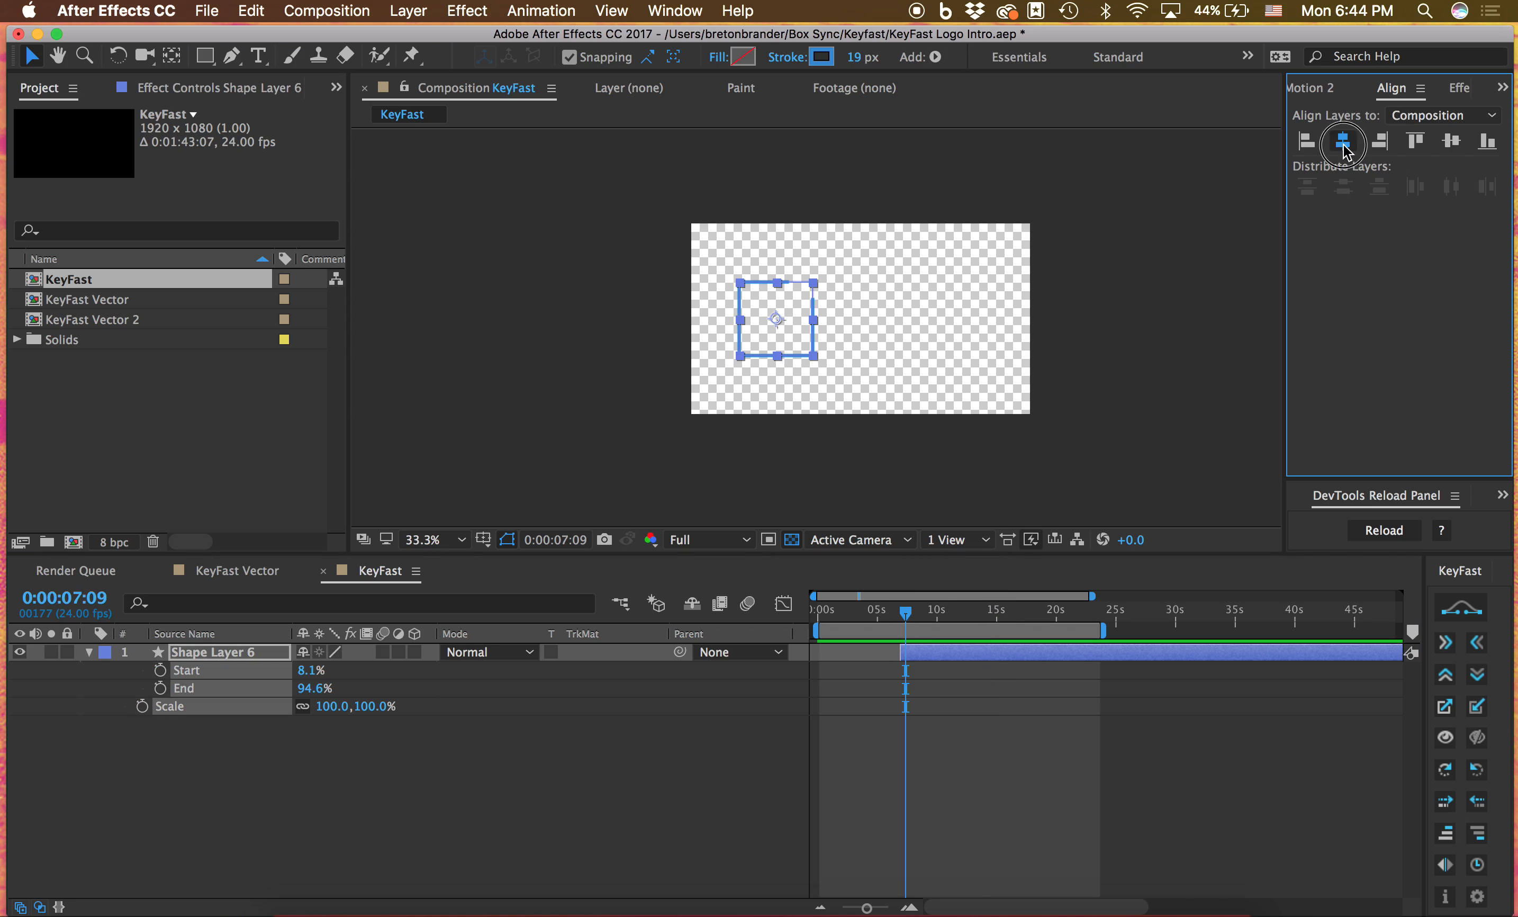
{"action": "left_click", "coordinate": [1446, 644]}
{"action": "left_click", "coordinate": [1110, 704]}
{"action": "key", "text": "space"}
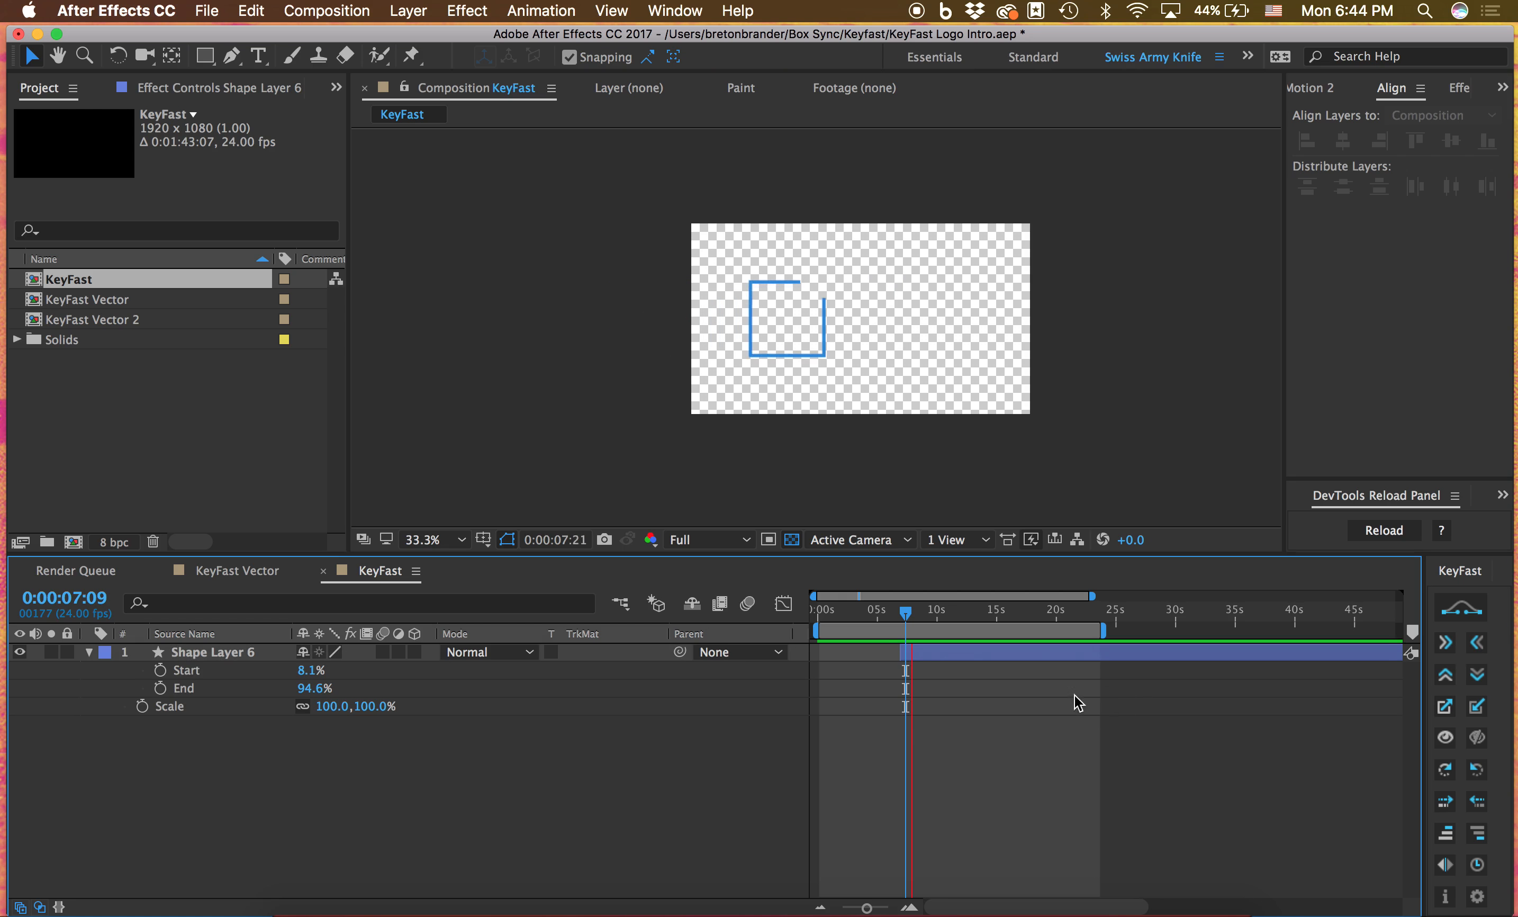
Clone Shape Layer 6's Position keyframes at 0:00:08:16 with KeyFast and time-reverse the cloned keyframes
{"action": "left_click", "coordinate": [966, 654]}
{"action": "key", "text": "p"}
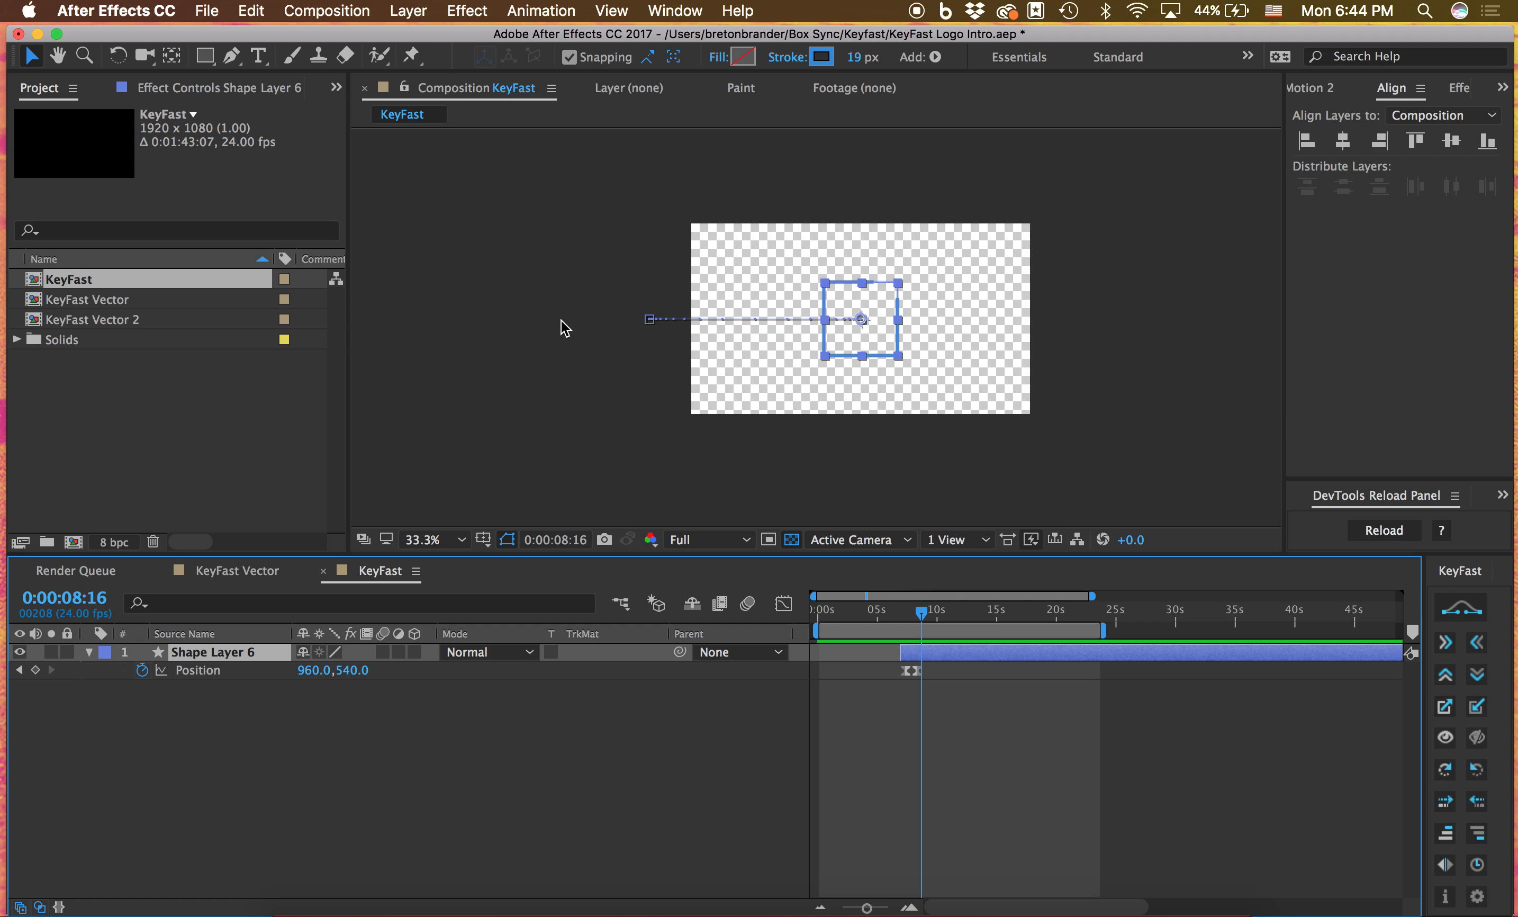
{"action": "left_click_drag", "start_coordinate": [1002, 723], "coordinate": [921, 674]}
{"action": "left_click", "coordinate": [1442, 856]}
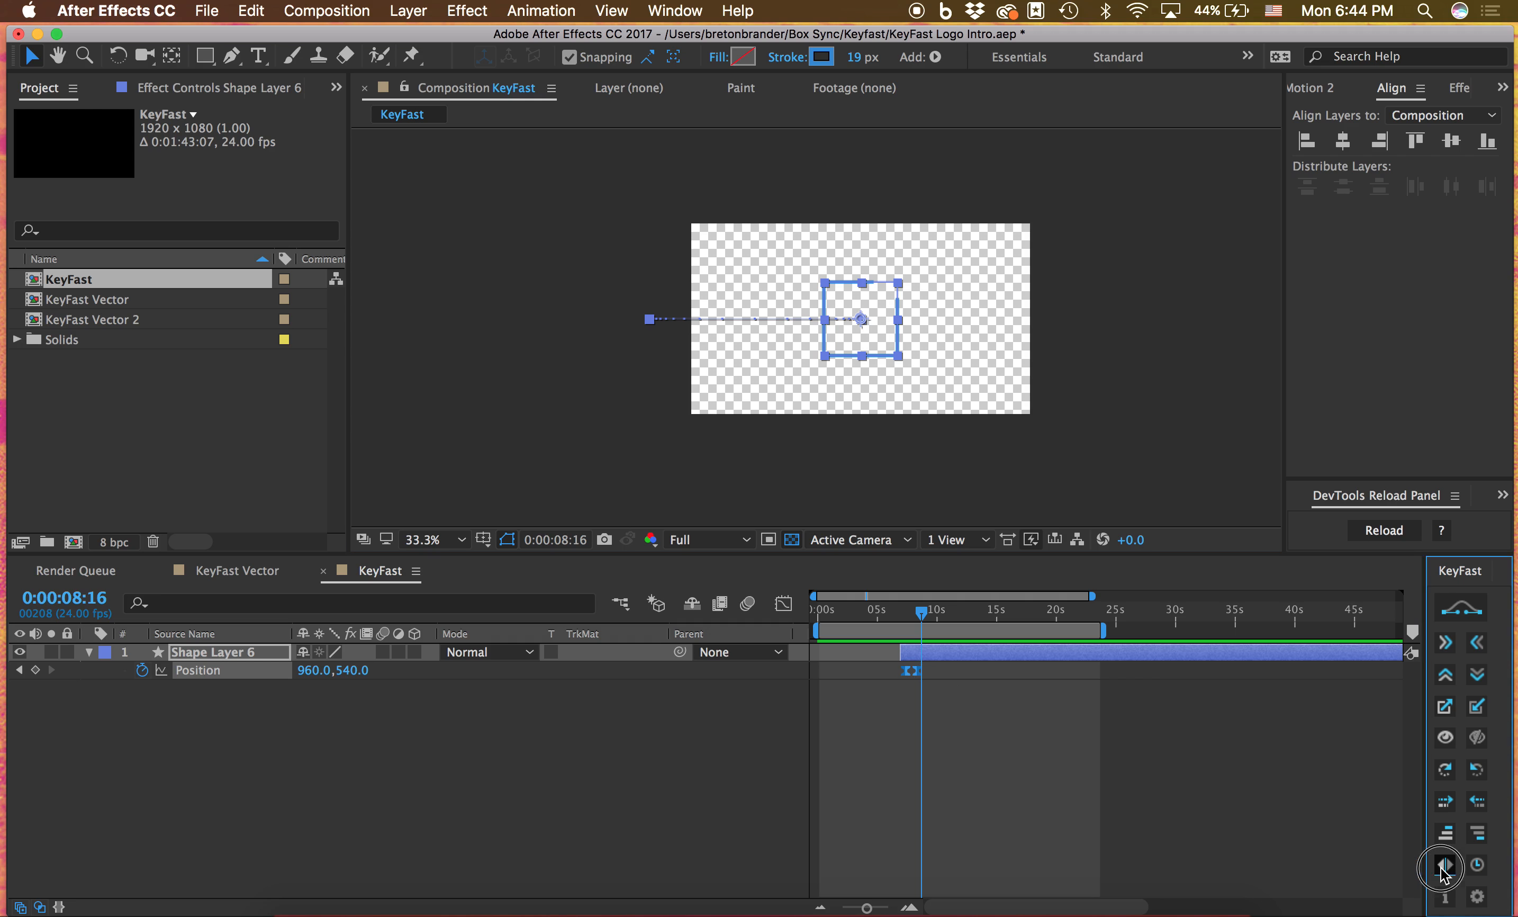
{"action": "left_click", "coordinate": [1475, 866]}
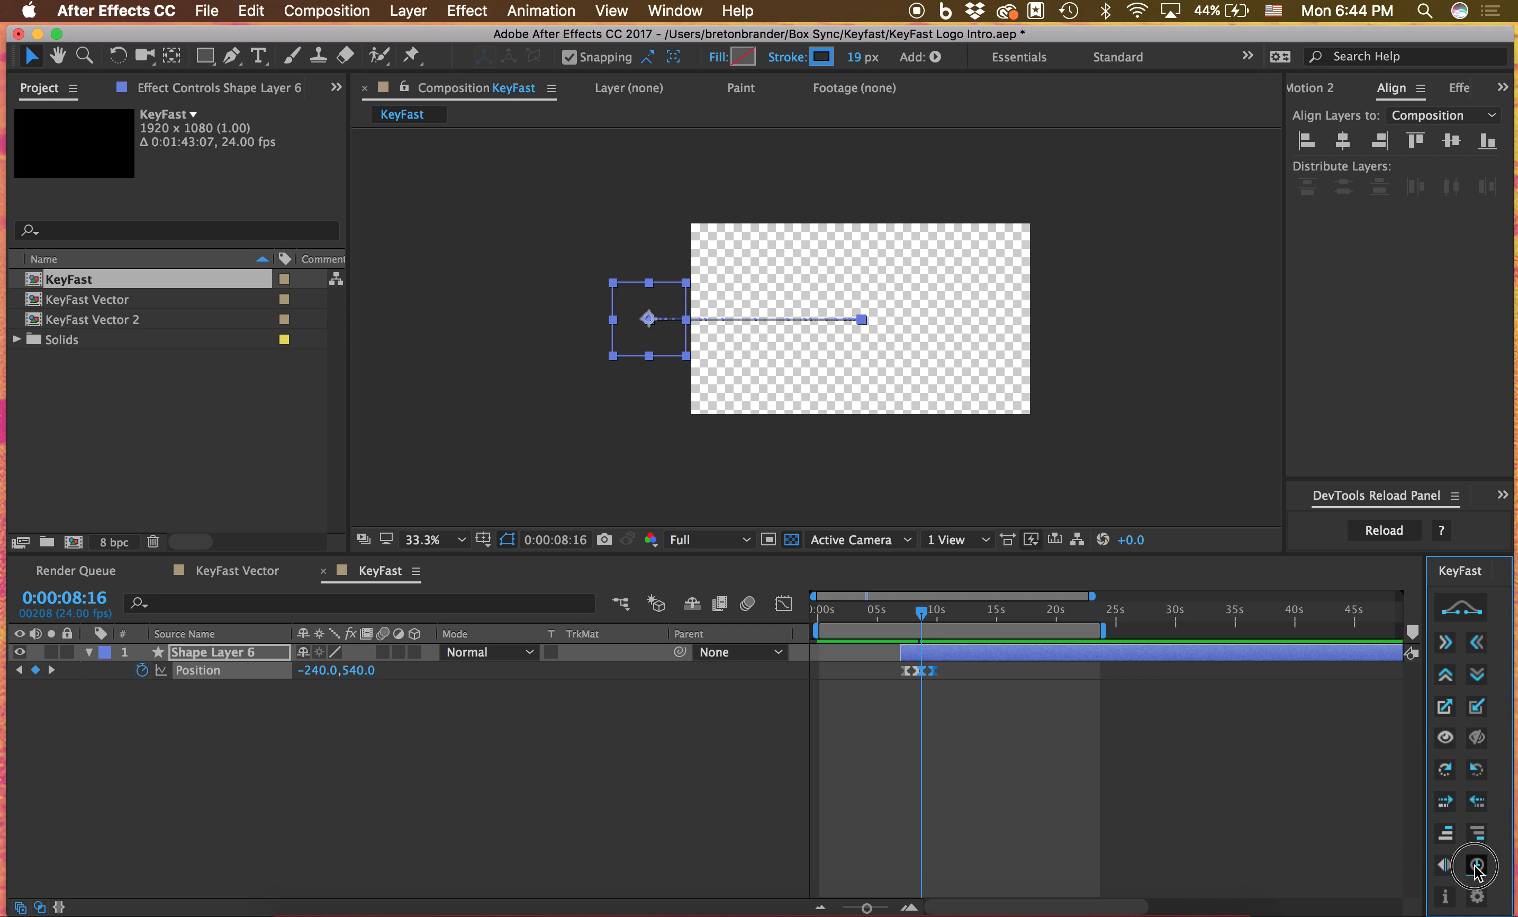
Preview the cloned and reversed slide animation from 0:00:07:17
{"action": "left_click", "coordinate": [1121, 808]}
{"action": "left_click", "coordinate": [911, 619]}
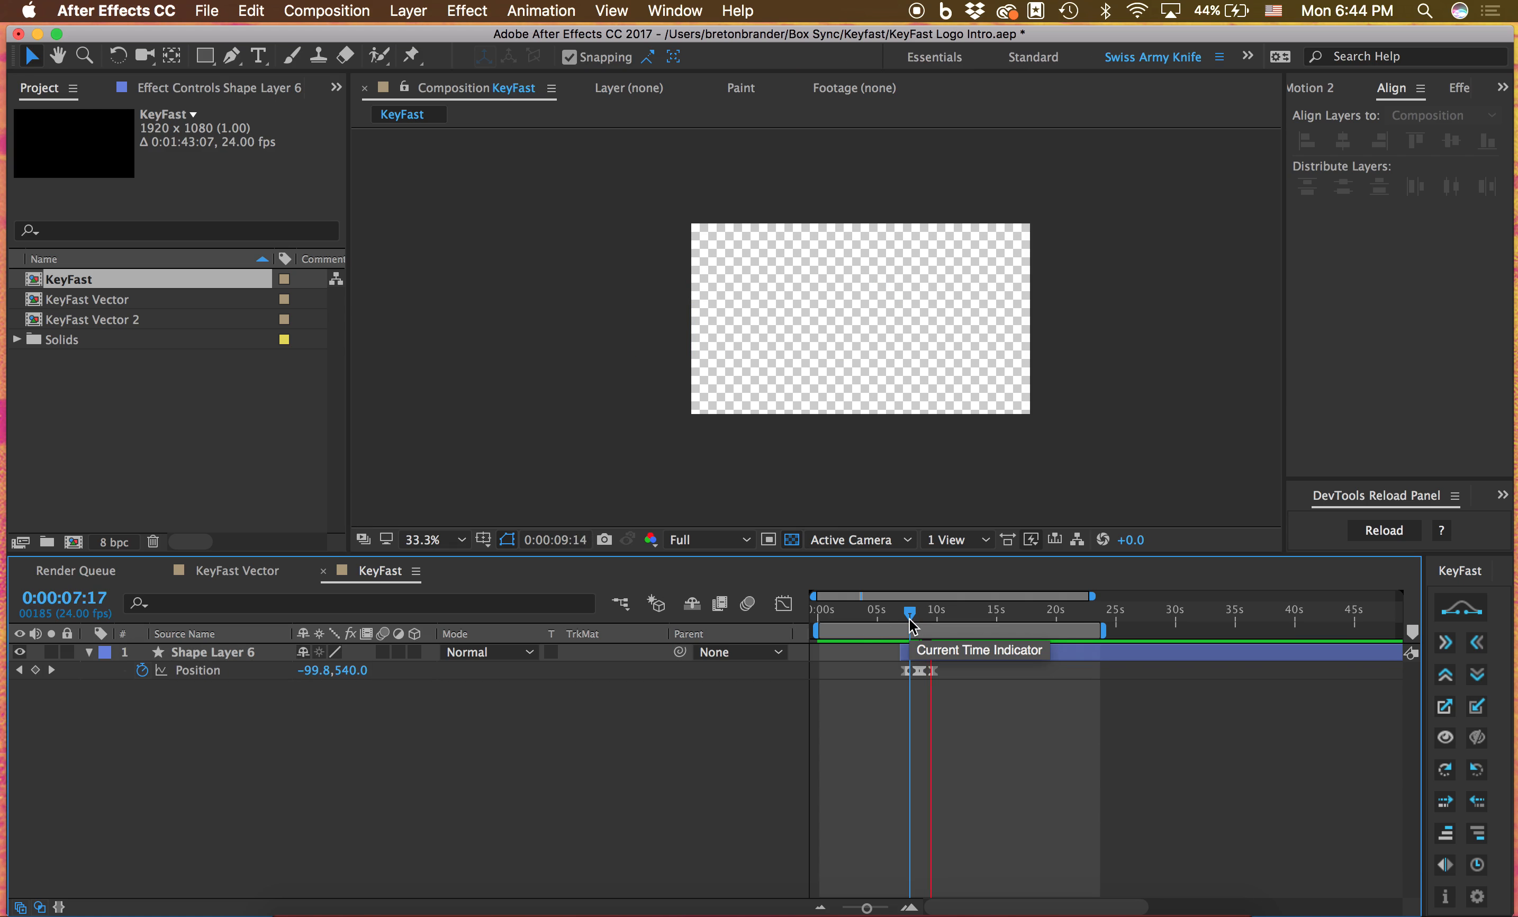
{"action": "key", "text": "space"}
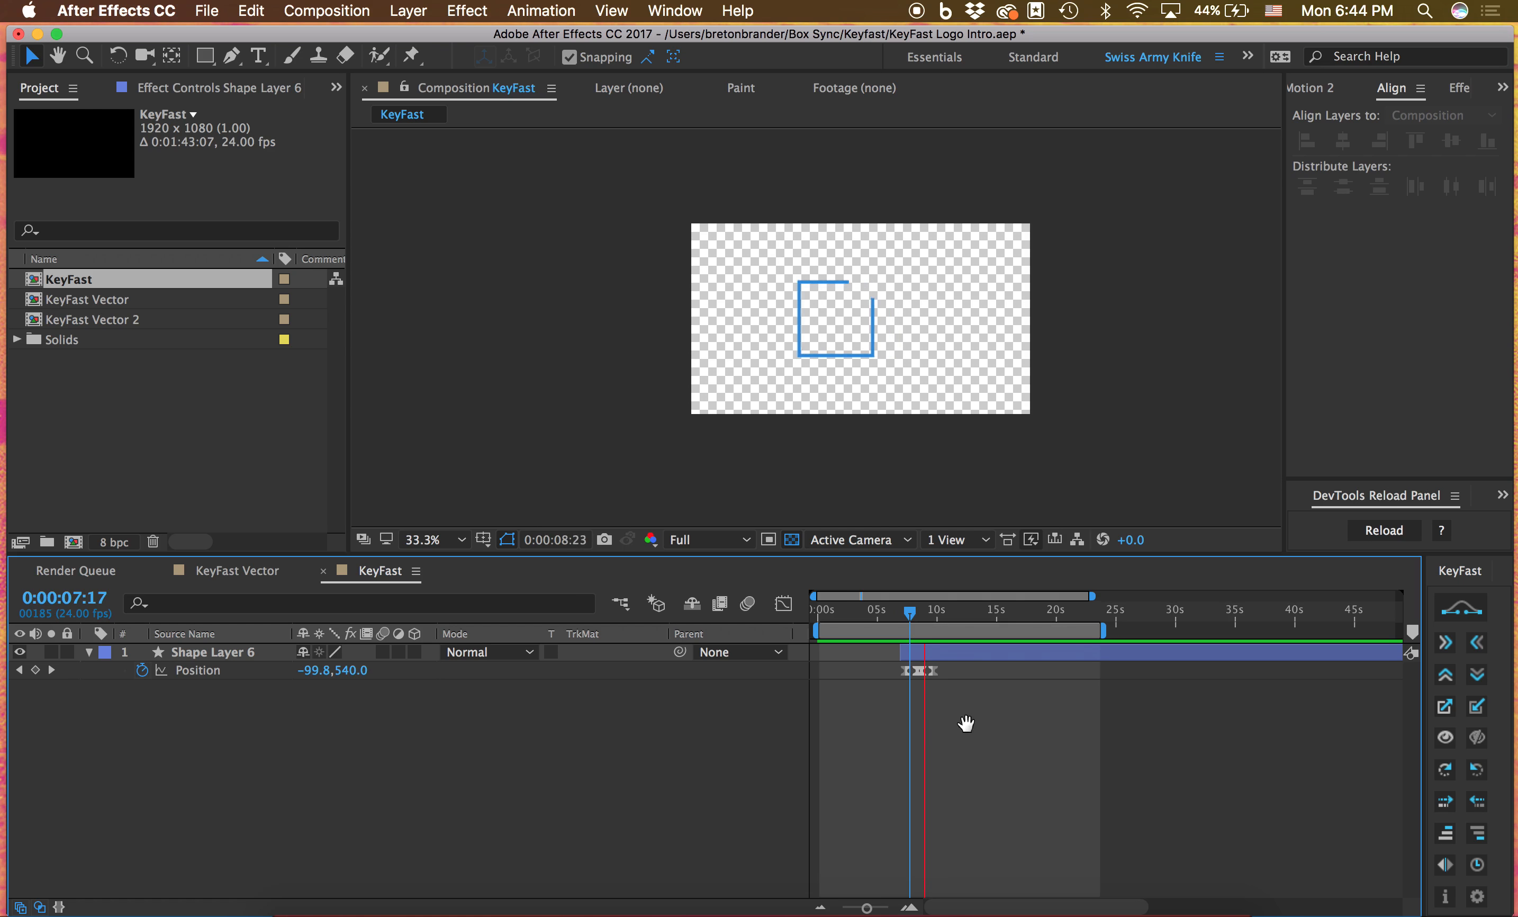
Go to 0:00:08:10 and delete all of Shape Layer 6's Position keyframes
{"action": "left_click", "coordinate": [918, 619]}
{"action": "left_click_drag", "start_coordinate": [944, 712], "coordinate": [882, 669]}
{"action": "key", "text": "Delete"}
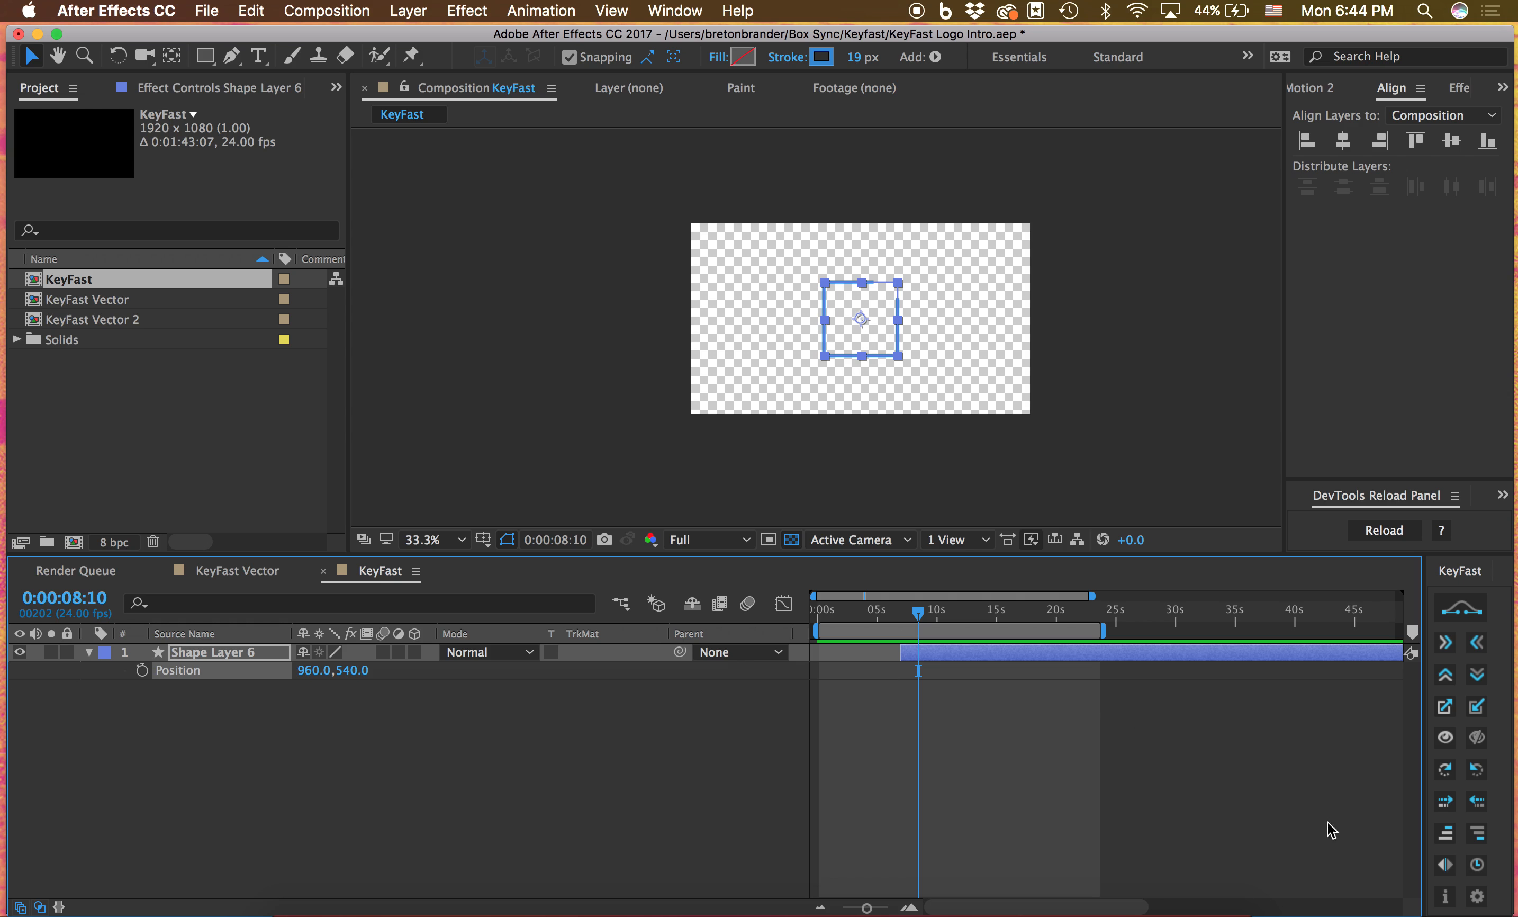
View the KeyFast info window, page through its Quick Start Guide to page 4, and close both
{"action": "left_click", "coordinate": [1445, 897]}
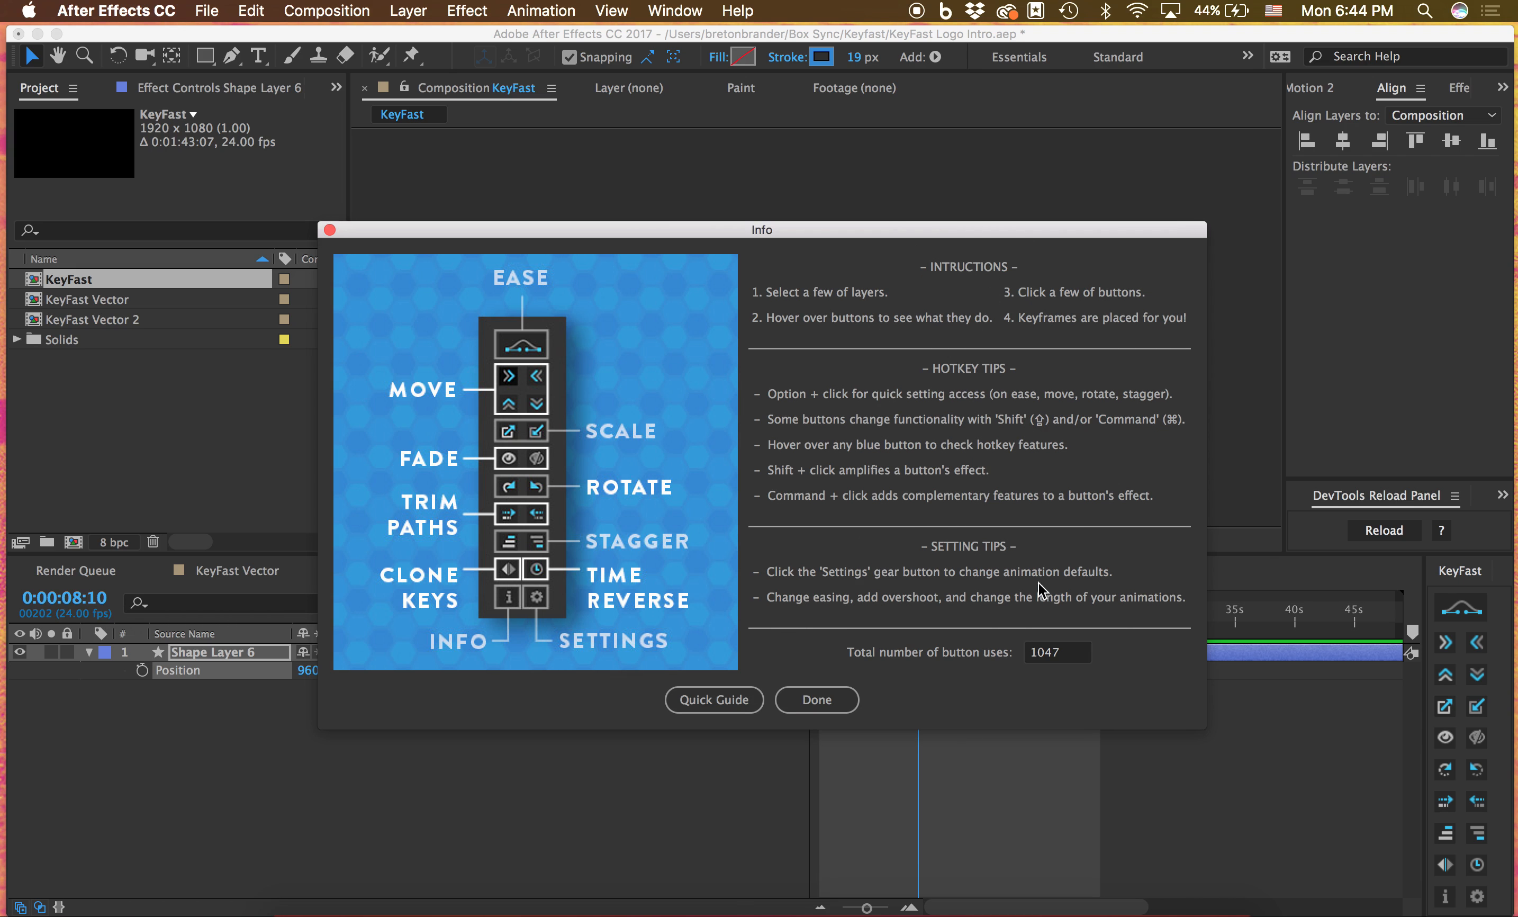
{"action": "left_click", "coordinate": [690, 707]}
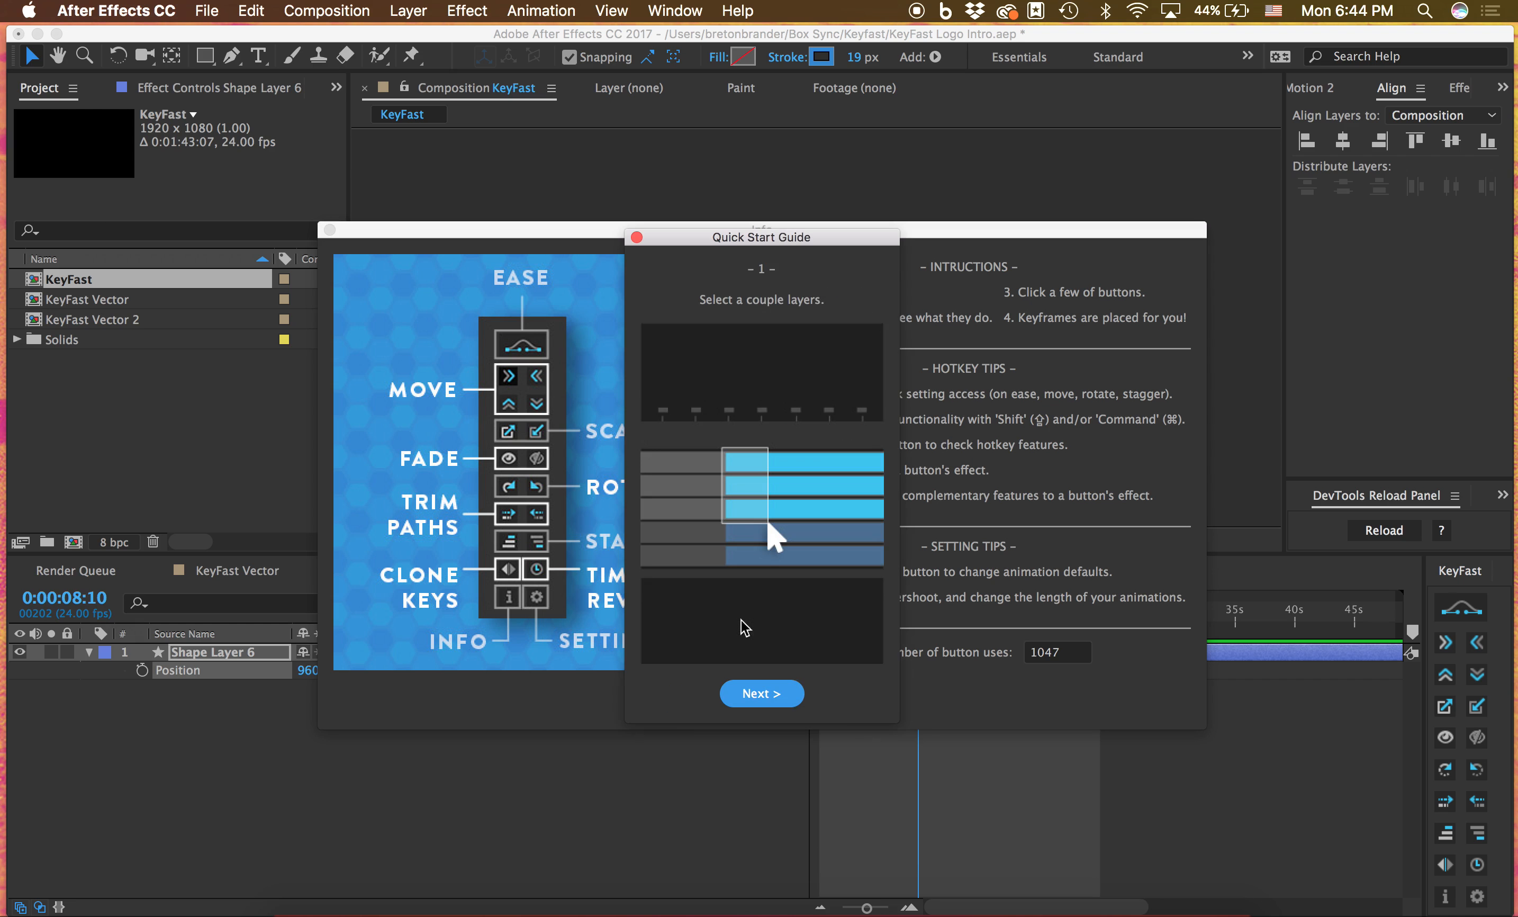
{"action": "left_click", "coordinate": [761, 691]}
{"action": "left_click", "coordinate": [771, 699]}
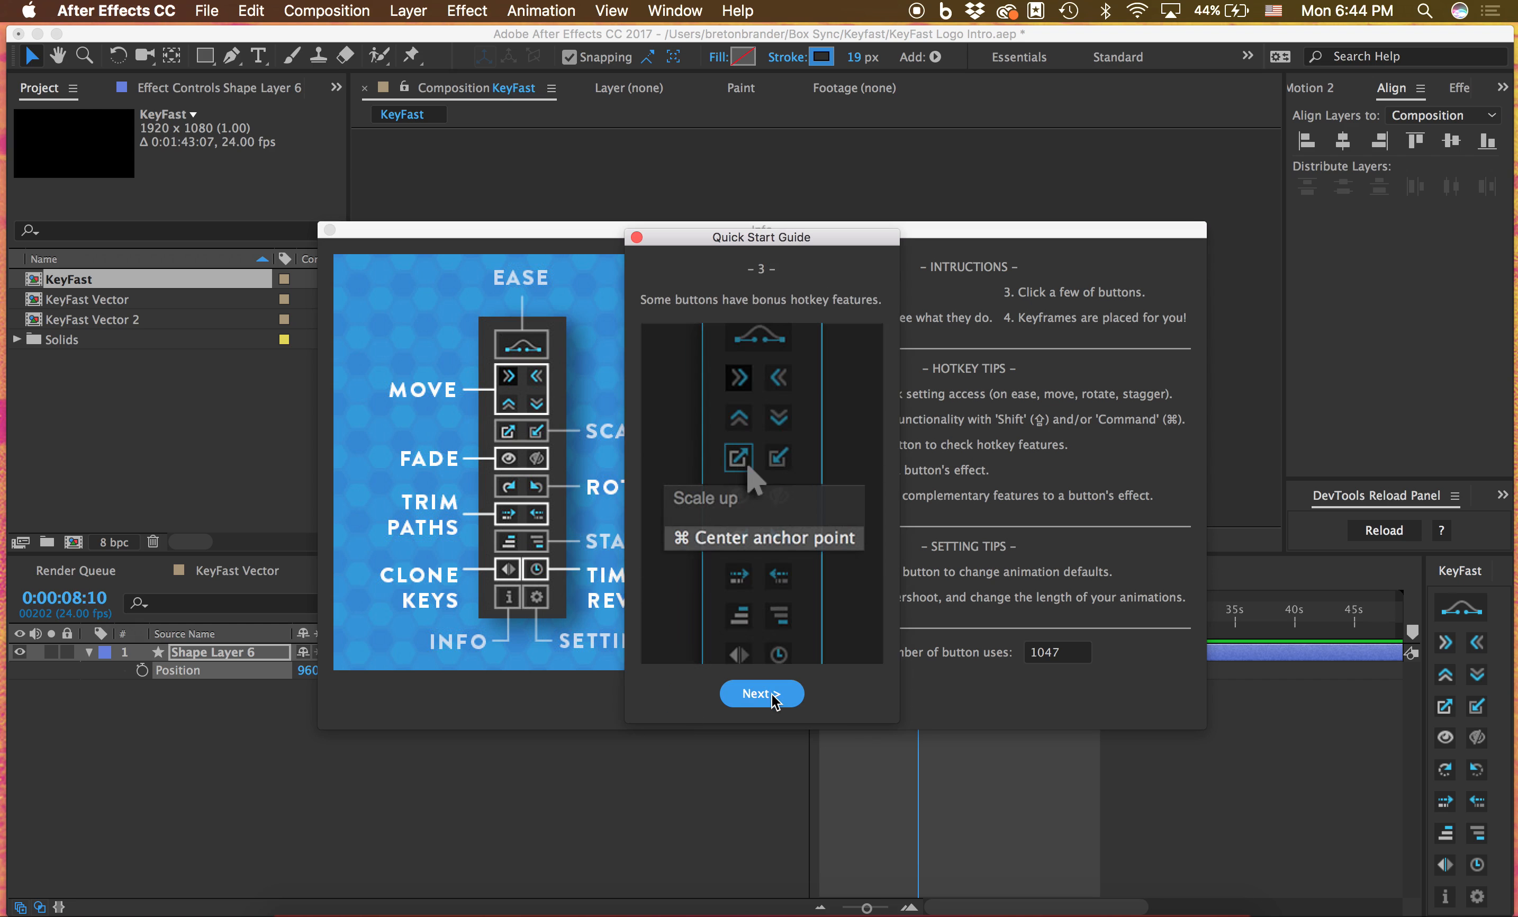
{"action": "left_click", "coordinate": [772, 698]}
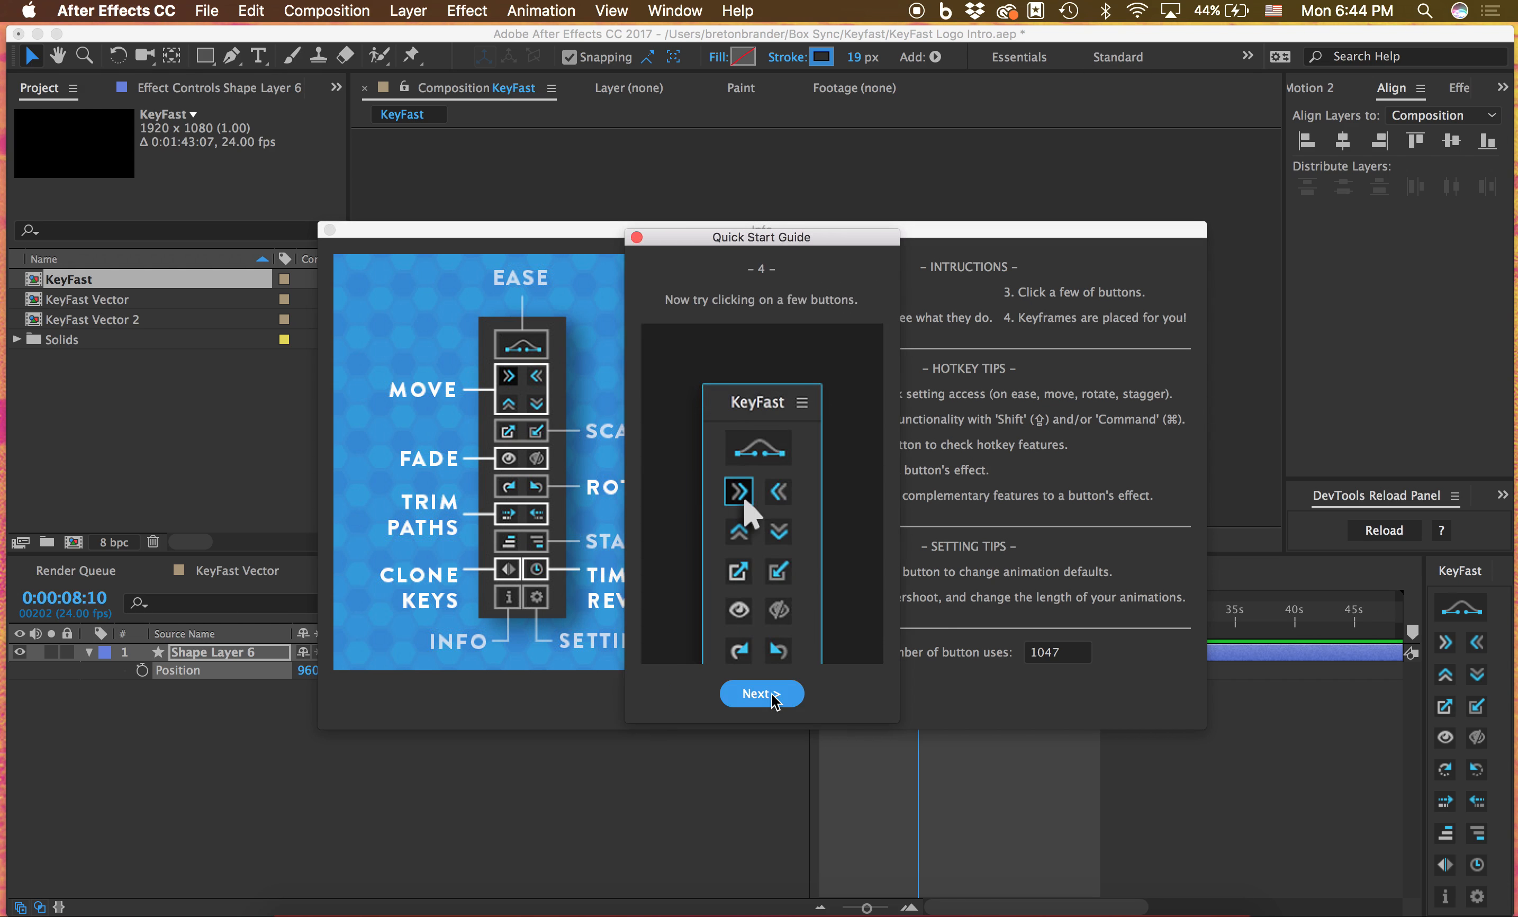
{"action": "left_click", "coordinate": [637, 238]}
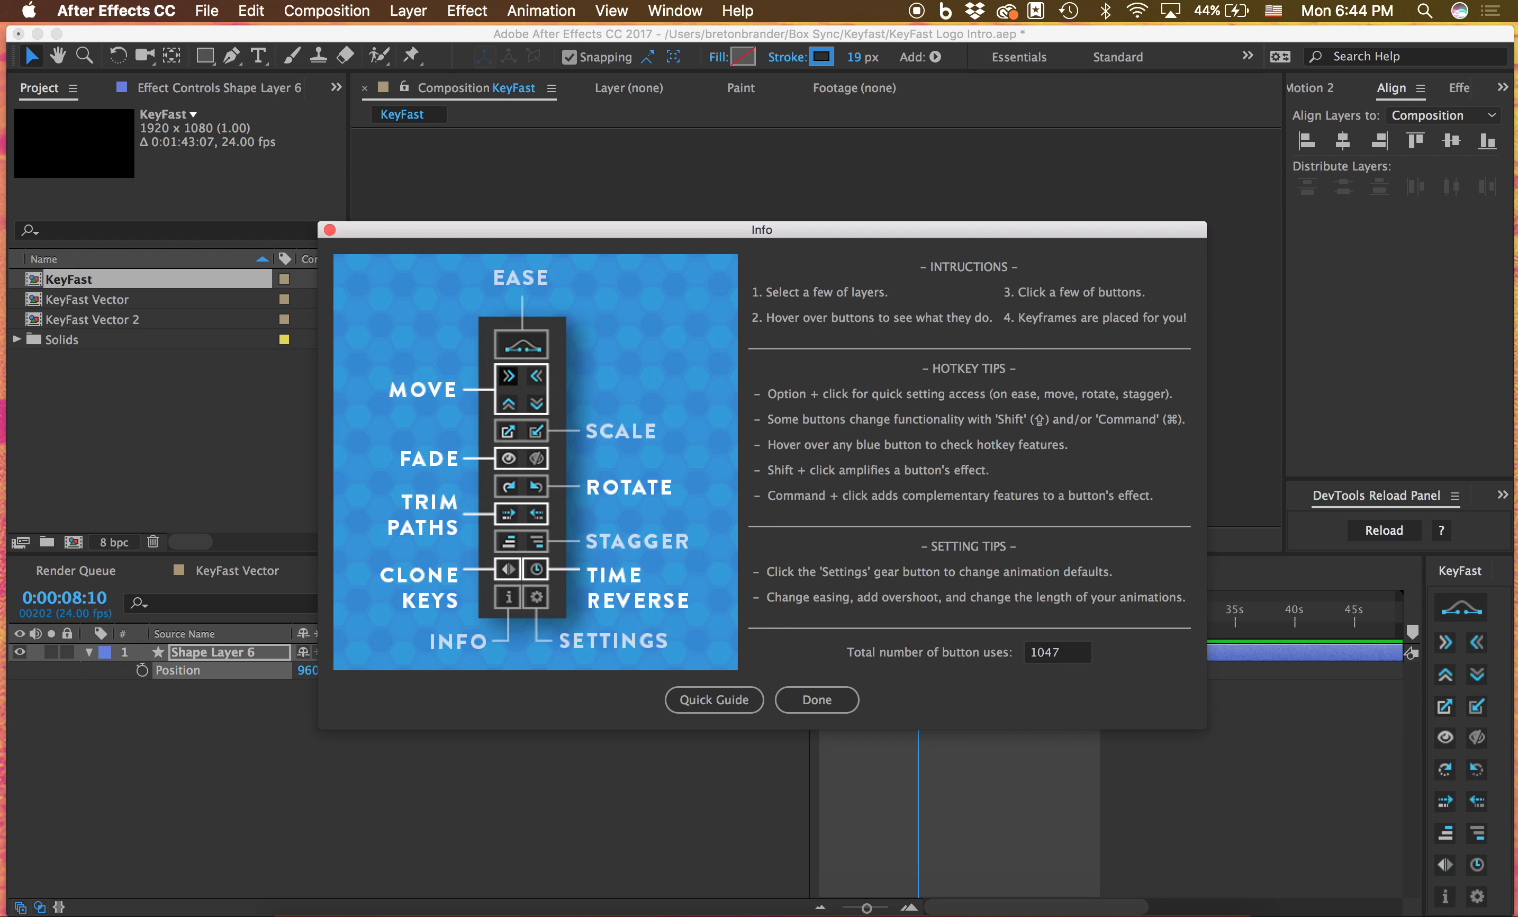
{"action": "left_click", "coordinate": [823, 702]}
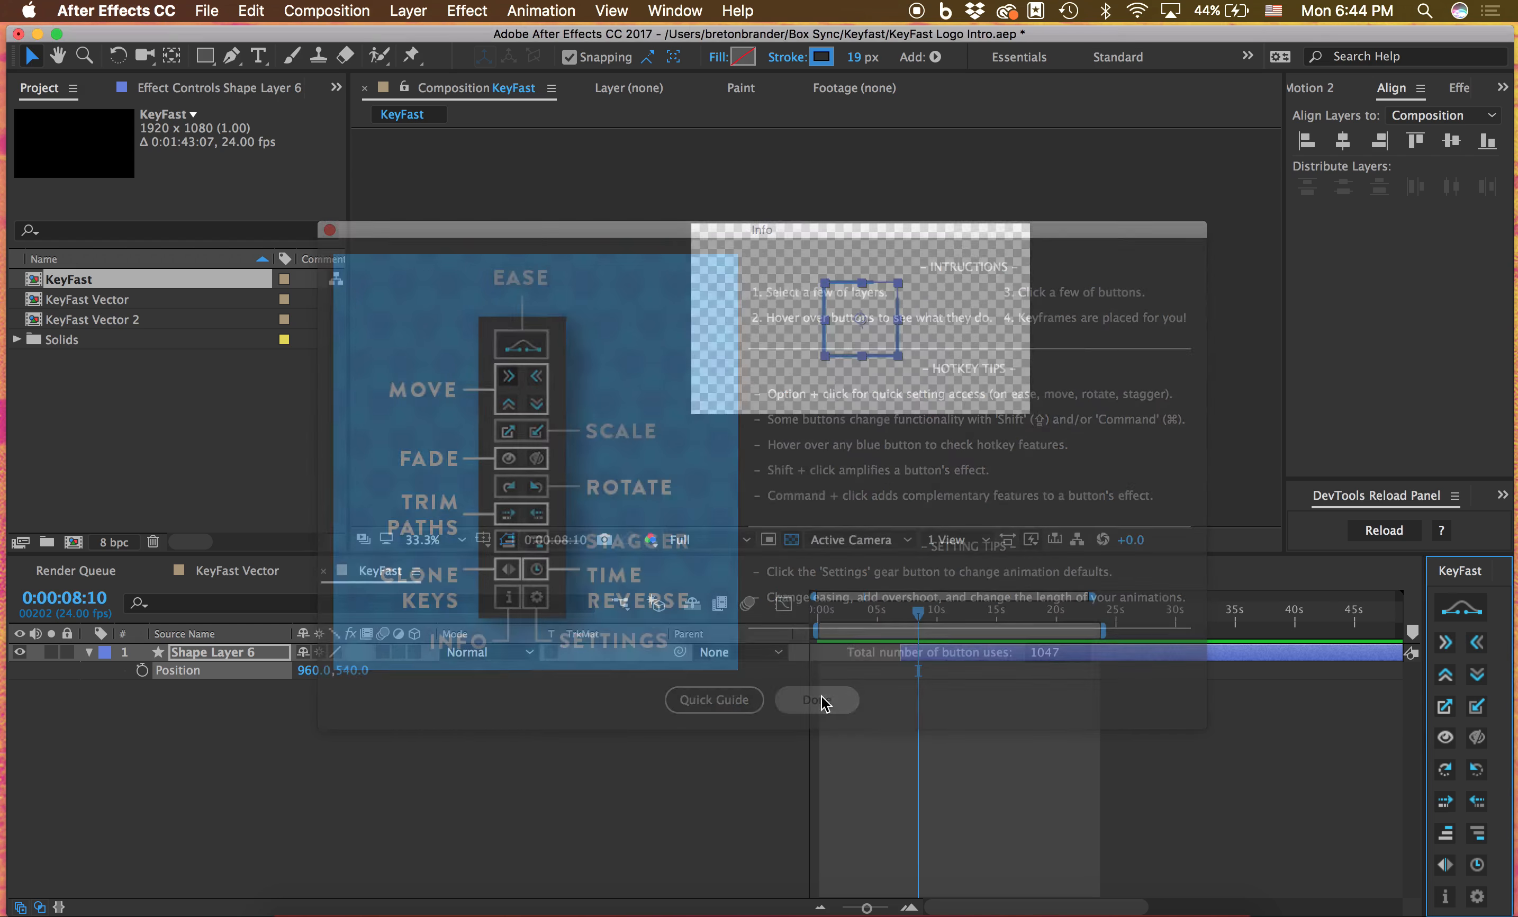
Open the KeyFast settings
{"action": "left_click", "coordinate": [1477, 897]}
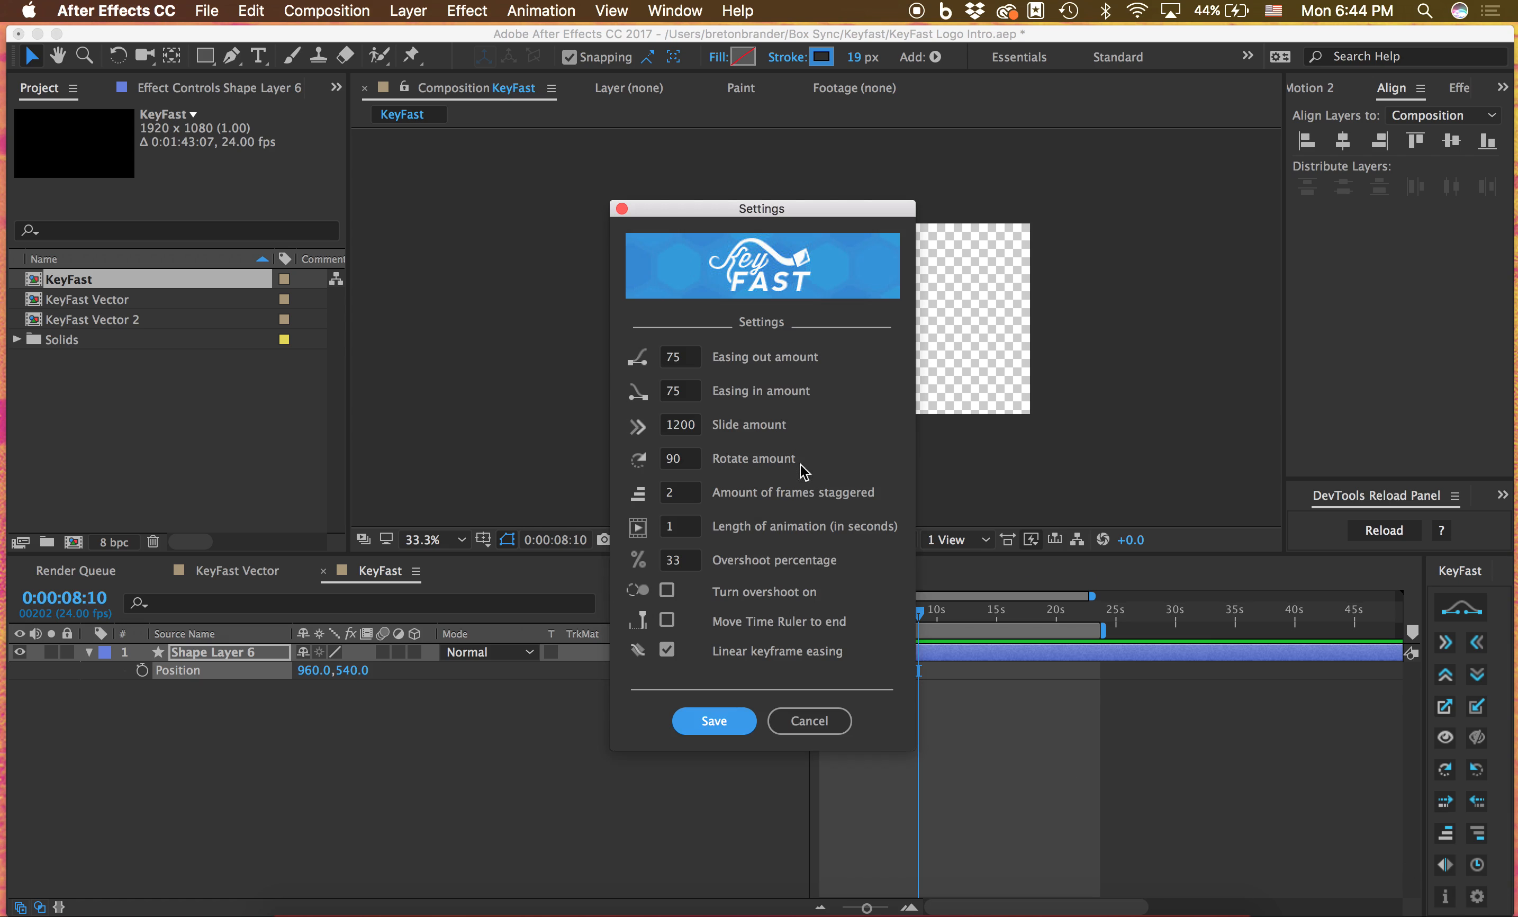